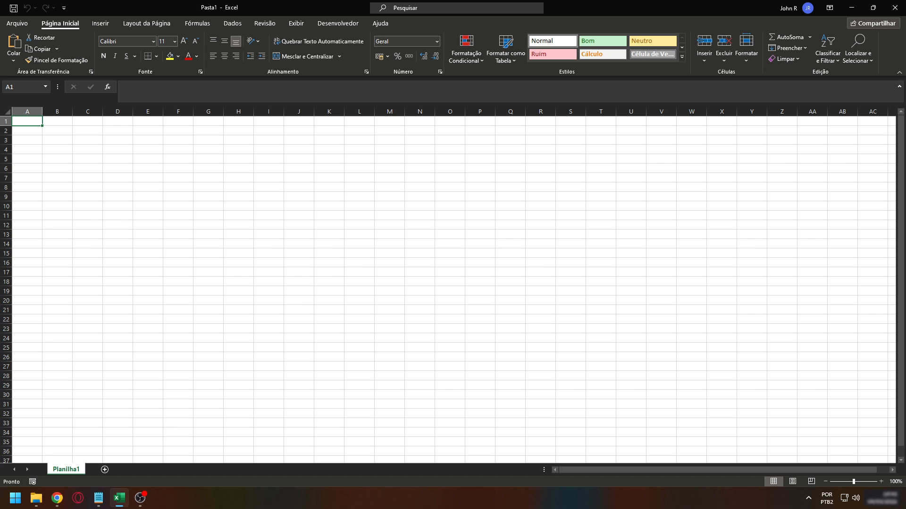
- Enter the title CONTROLE FINANCEIRO MENSAL in cell B2
key("Down")
key("Right")
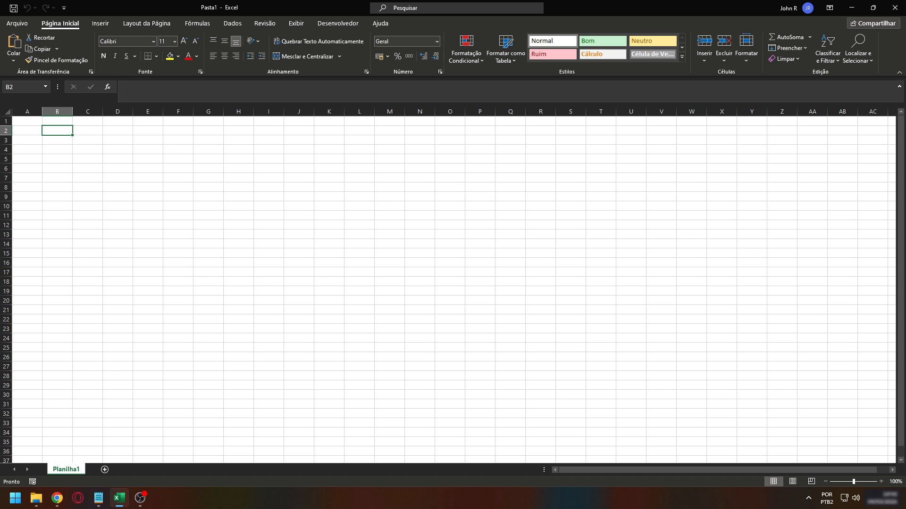
type("CONTRO")
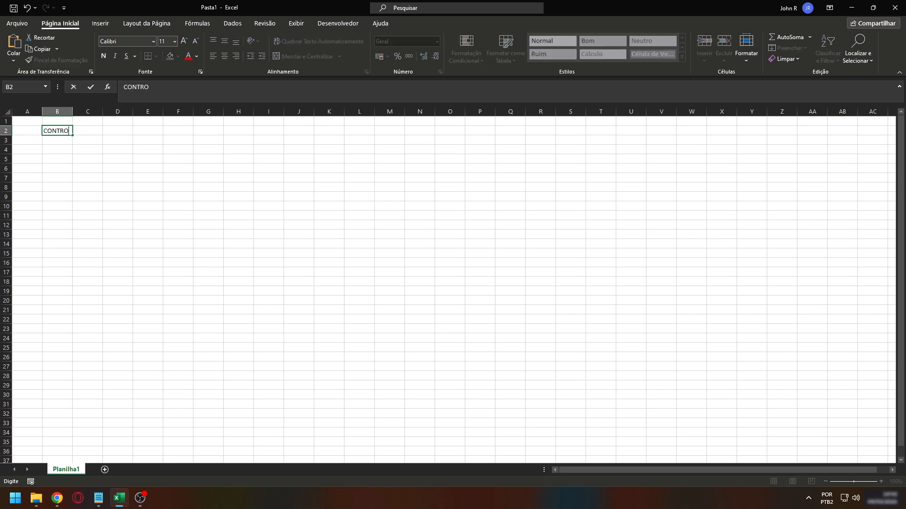
type("LE FINANCEIRO MENSAL")
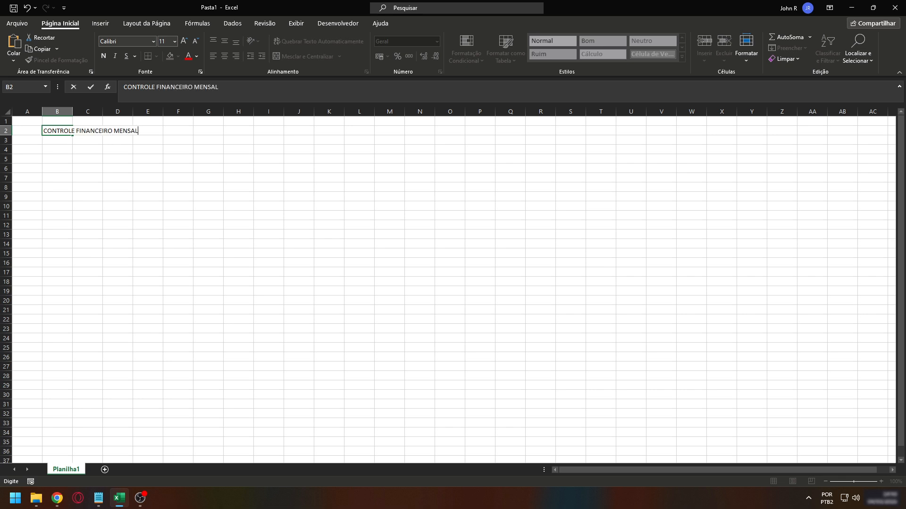
key("Return")
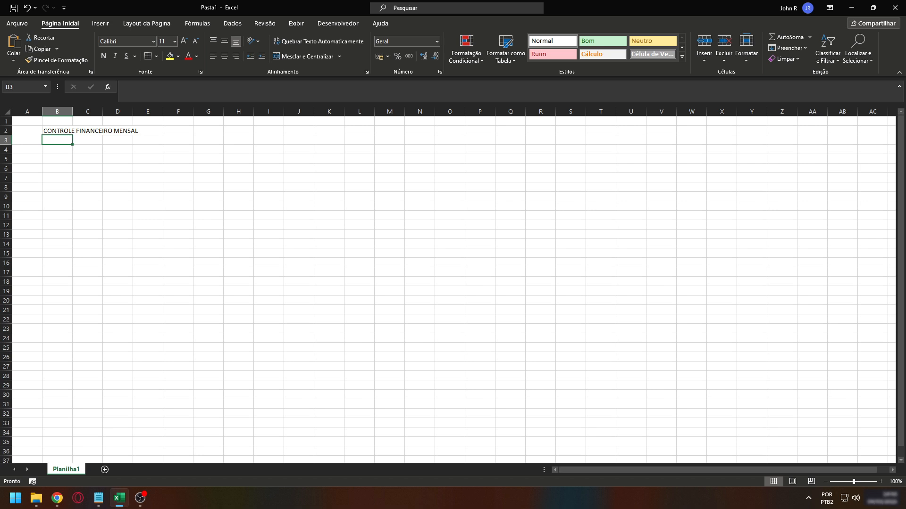
key("Down")
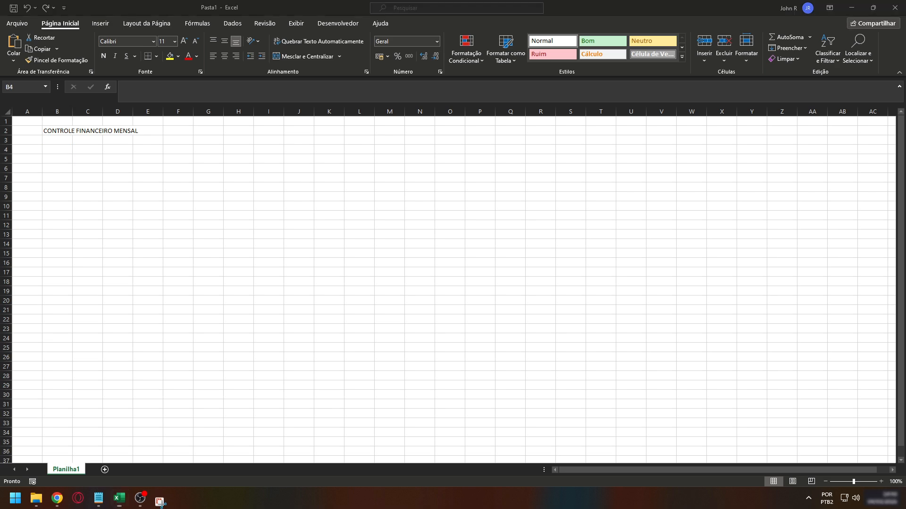
key("super+shift+s")
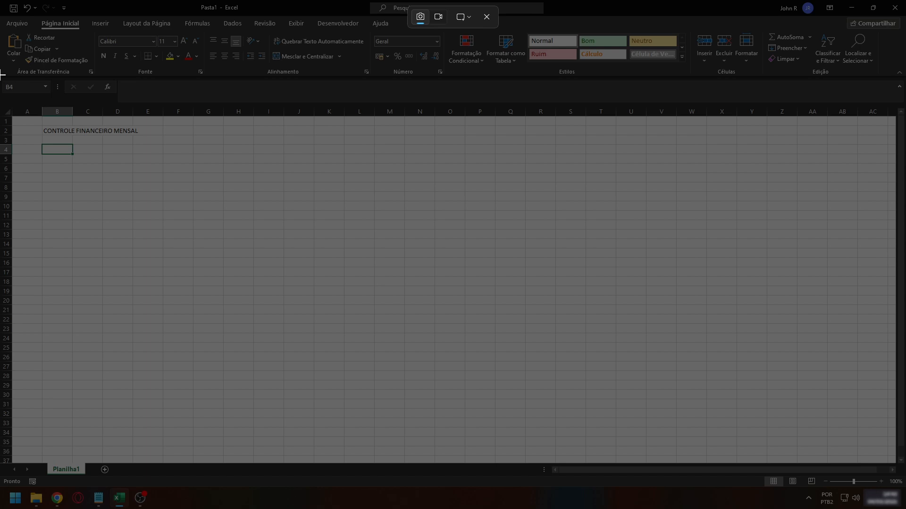
left_click_drag(3, 75, 53, 97)
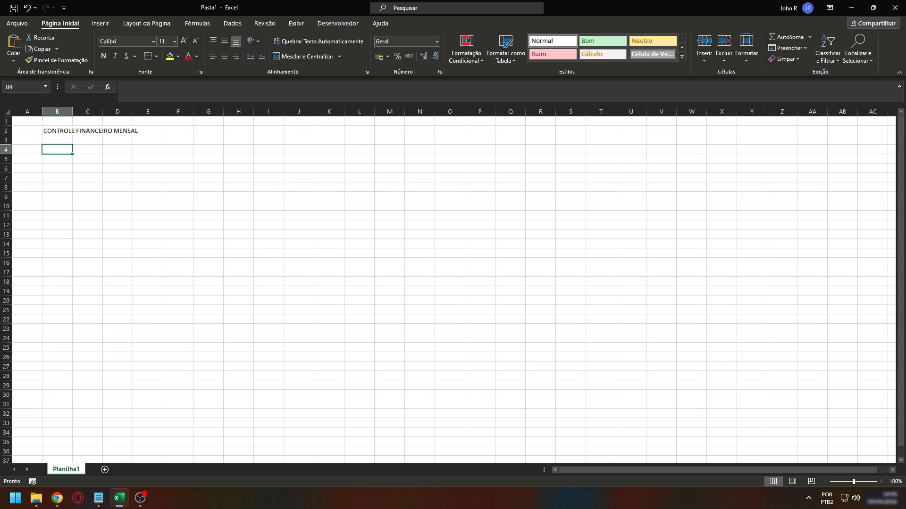
- Enter the heading GANHOS in B4, with the column labels NOME in B5 and VALOR in C5
type("GANHOS")
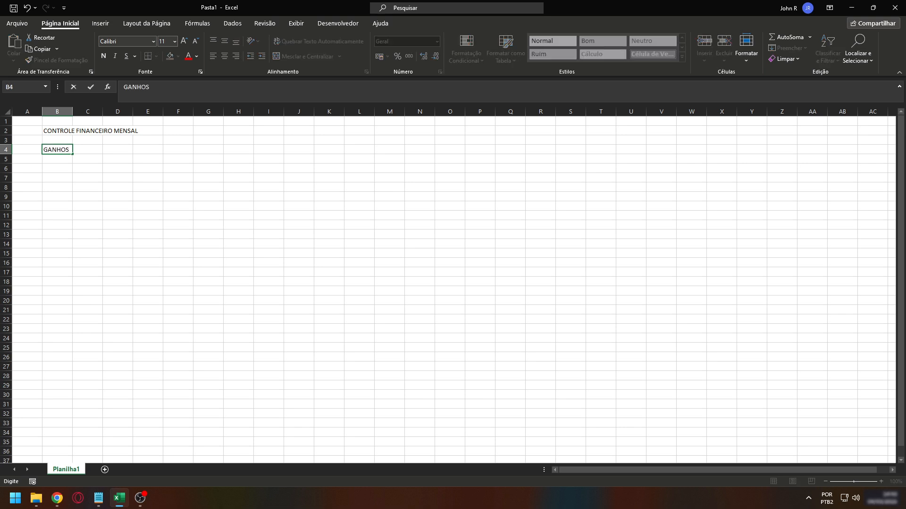
key("Return")
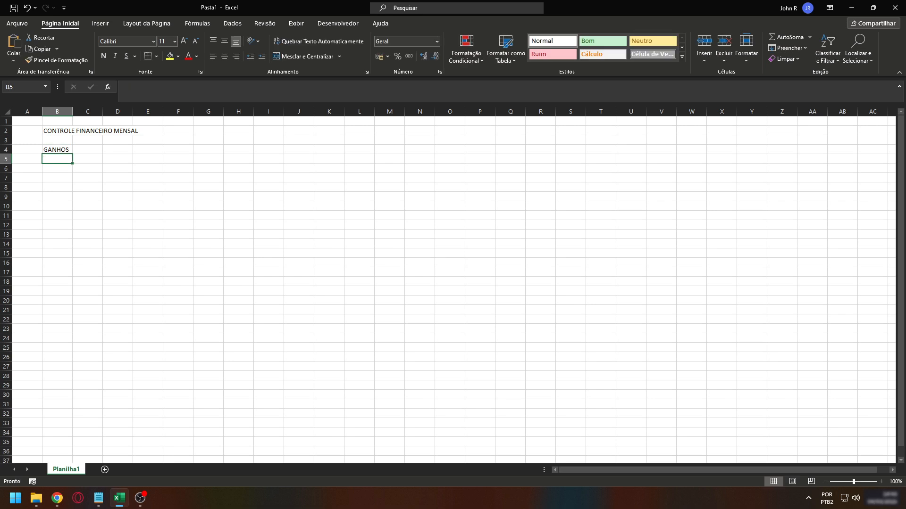
type("NOME")
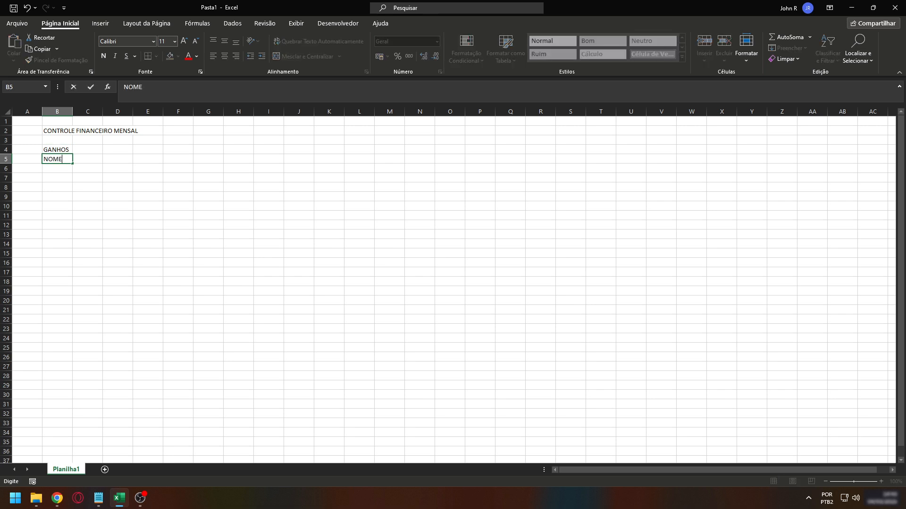
key("Tab")
type("VALOR")
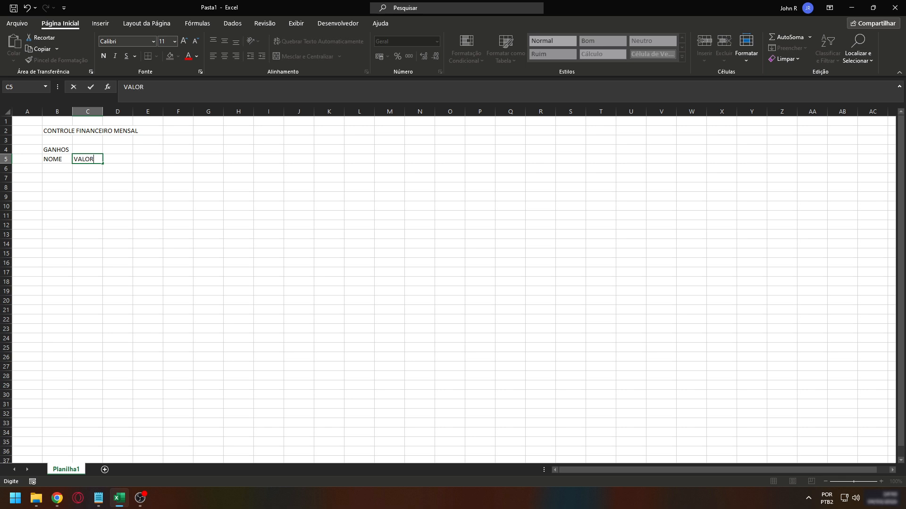
key("Return")
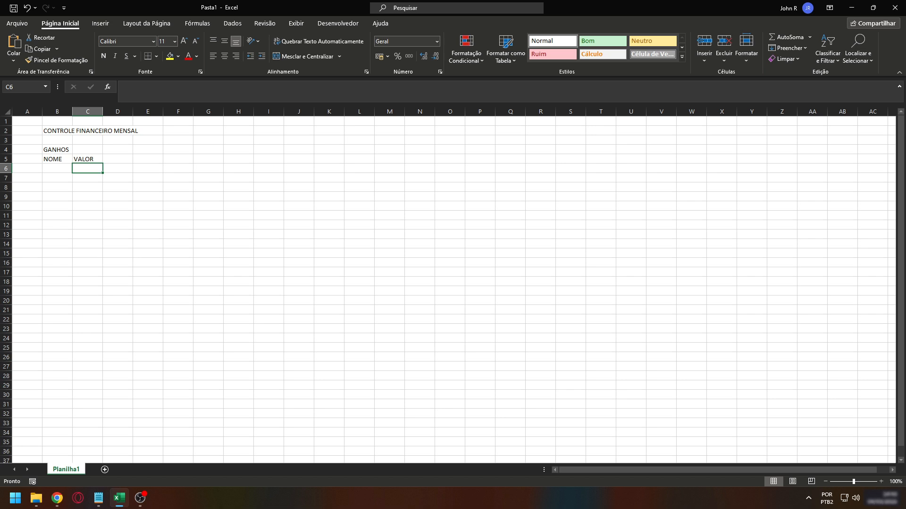
- Enter the heading CUSTOS in E4, with the column labels NOME in E5 and VALOR in F5
key("Right")
key("Up")
key("Right")
key("Up")
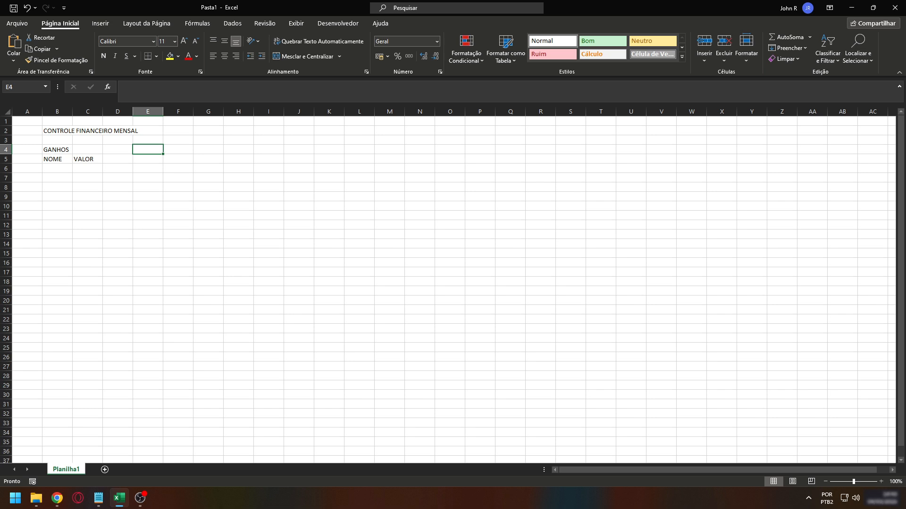
type("CUSTOS")
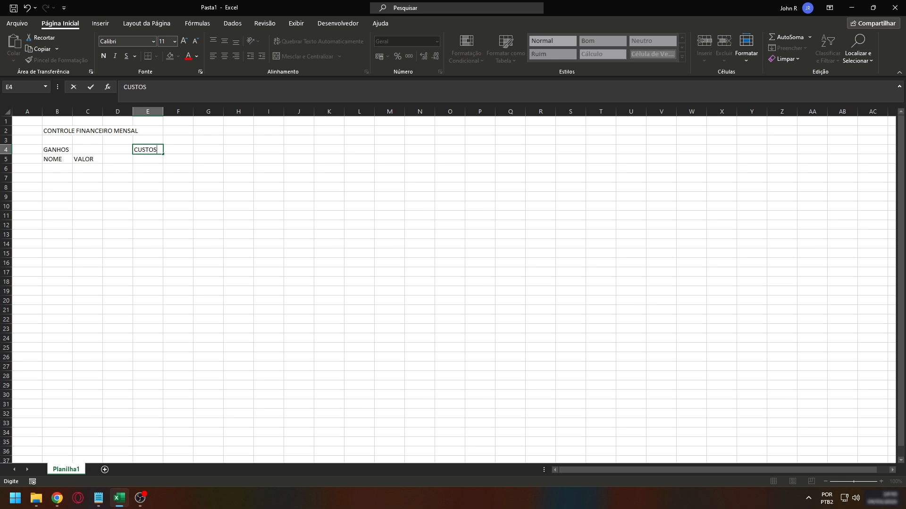
key("Return")
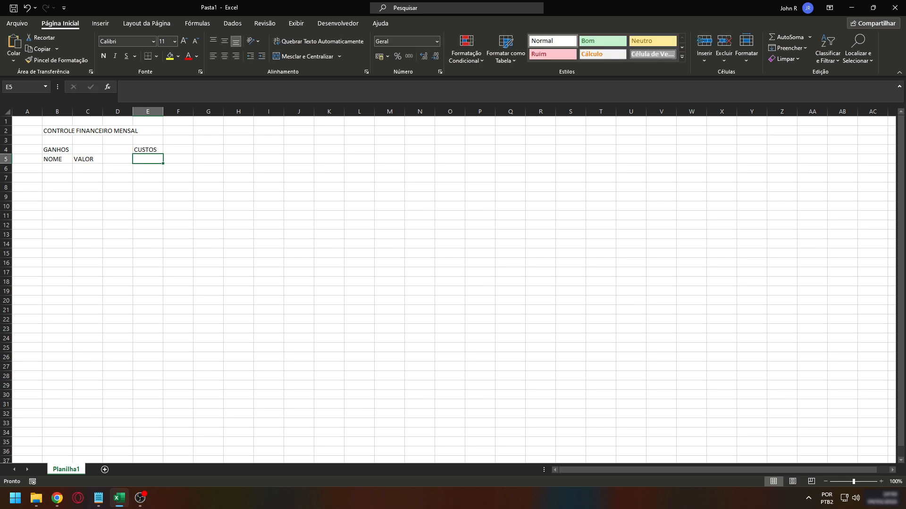
type("NOME")
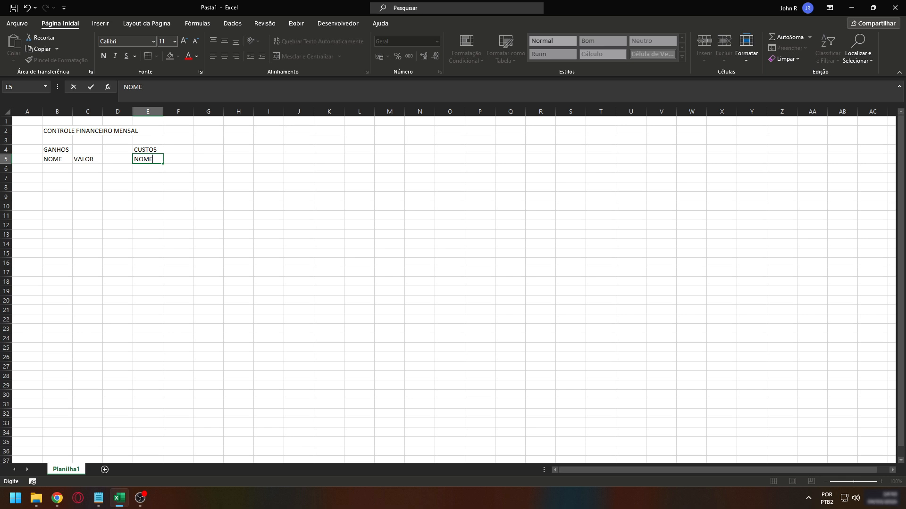
key("Tab")
type("VALOR")
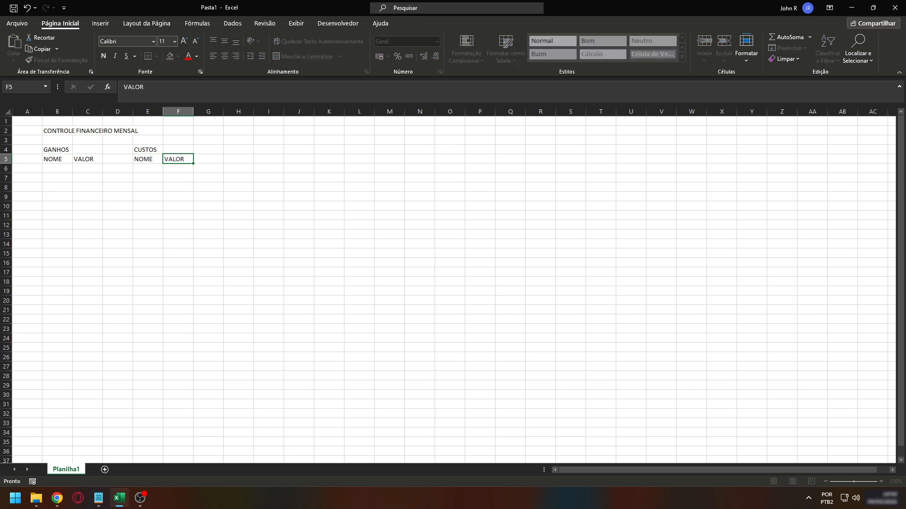
key("Return")
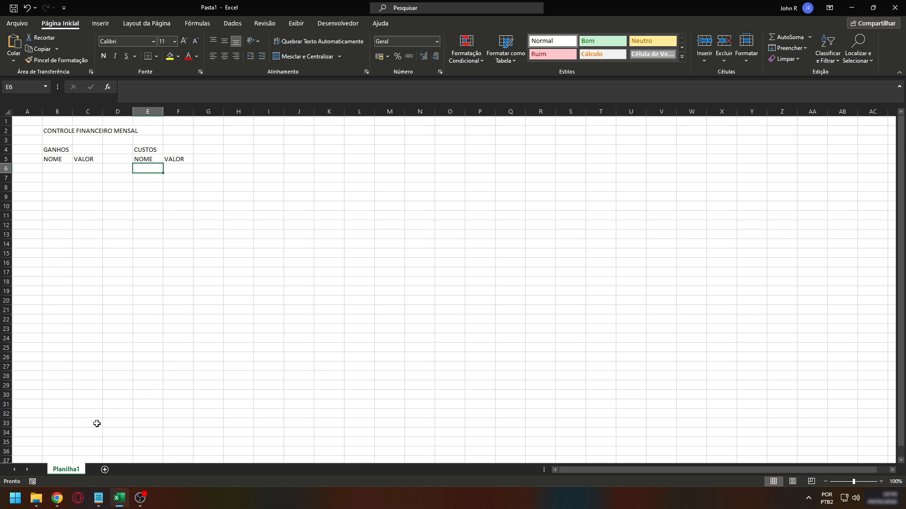
- Enter the labels TOTAL DE GANHOS in B32 and TOTAL DE CUSTOS in E34
left_click(62, 417)
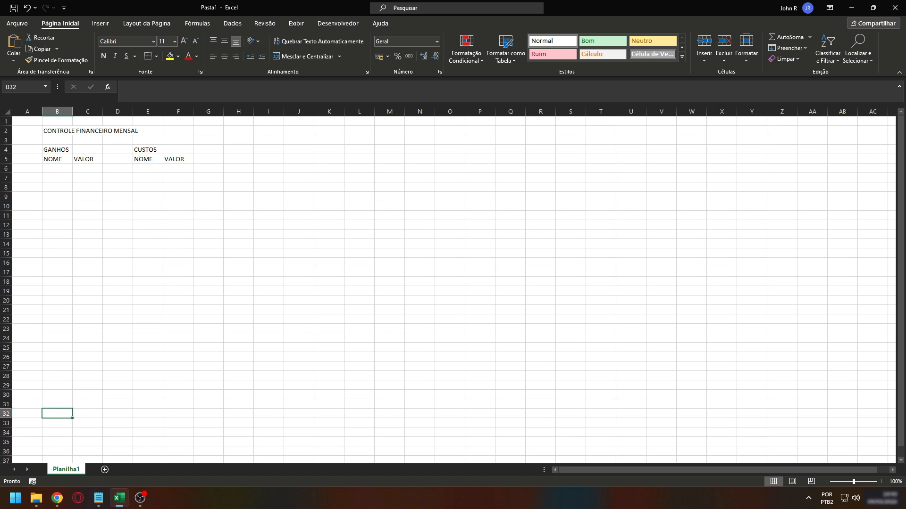
type("TOTAL DE GANHOS")
key("Tab")
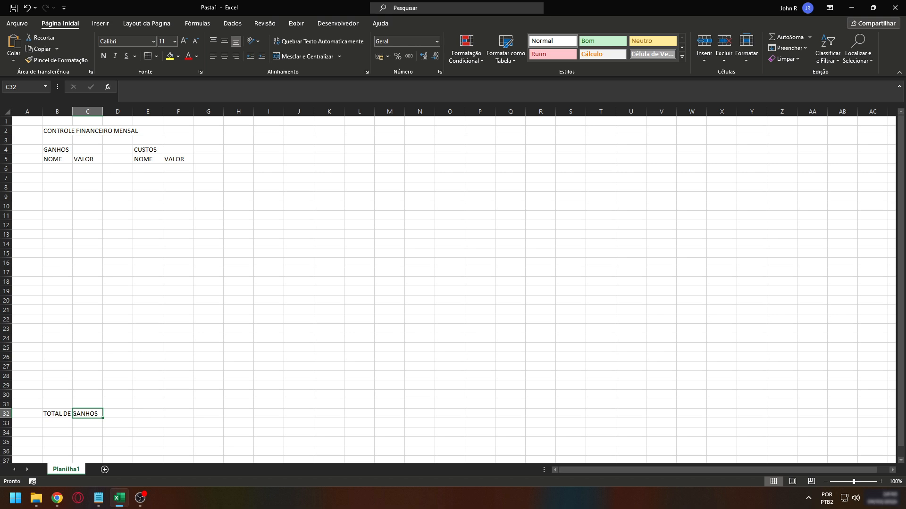
key("Right")
key("Right")
key("Down")
key("Down")
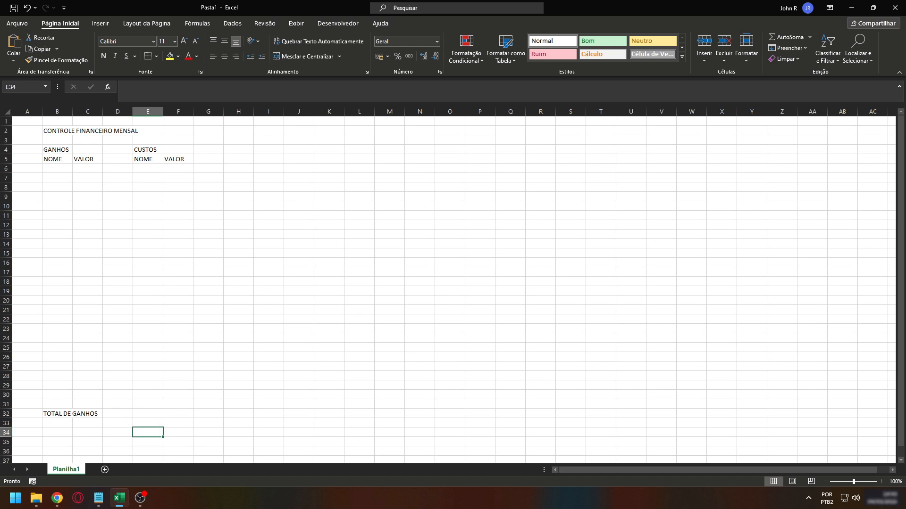
type("TOTAL DE CUSTOS")
key("Tab")
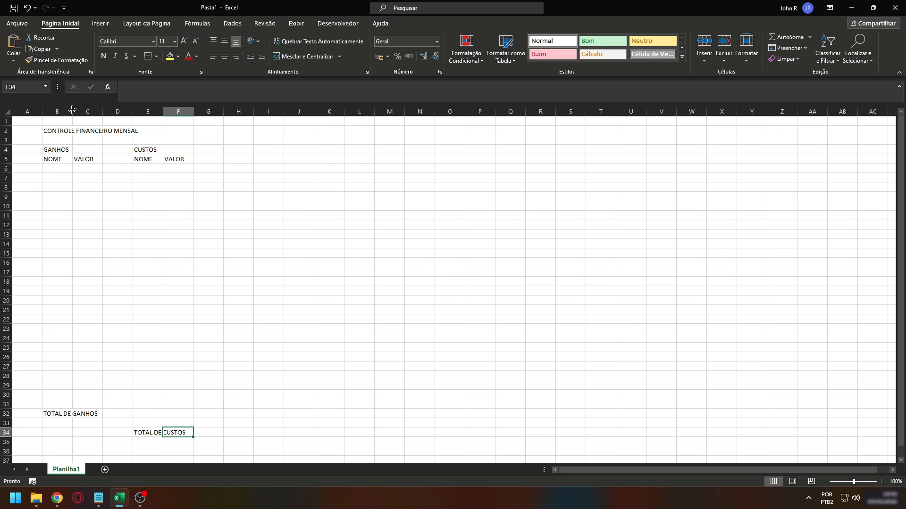
- Widen column B freehand to several times its width and set the width of column E to 43
left_click_drag(72, 109, 187, 108)
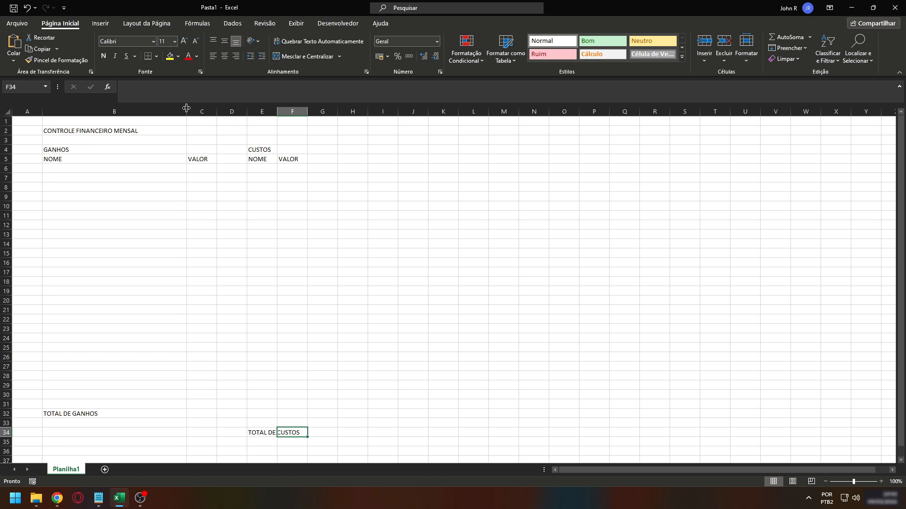
right_click(267, 111)
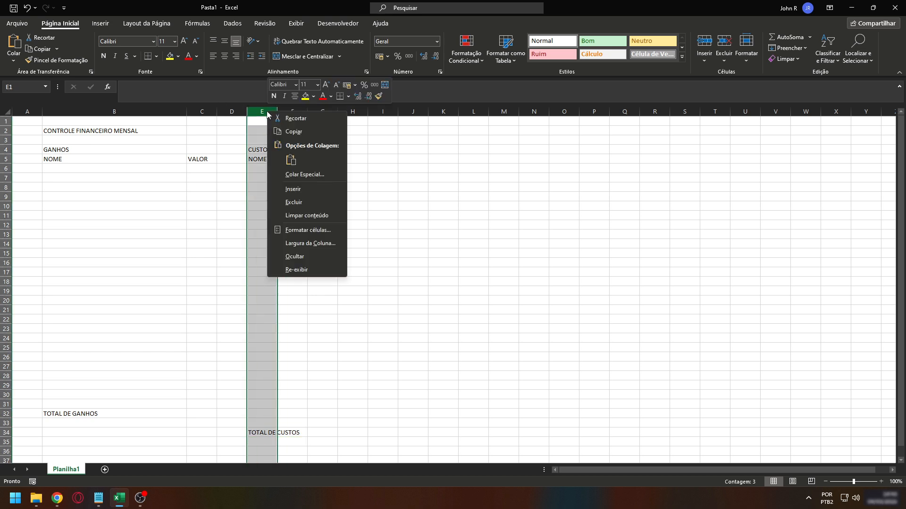
left_click(310, 243)
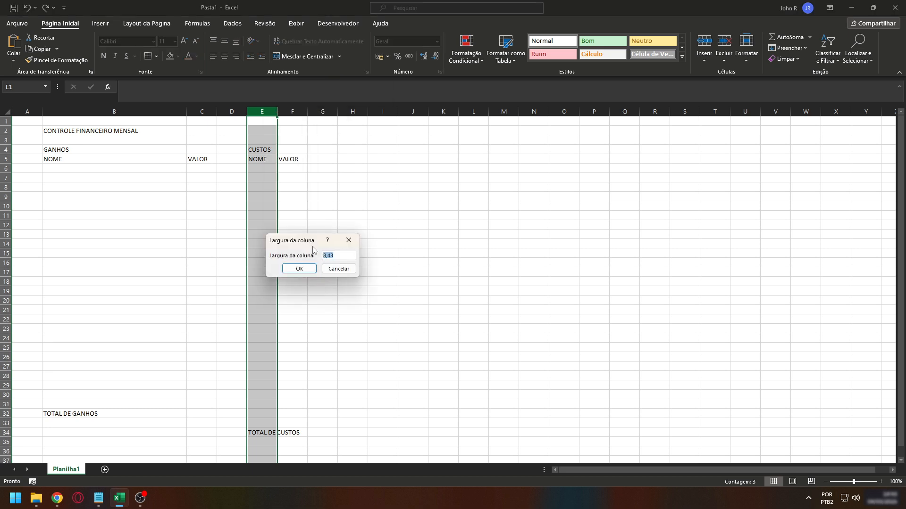
type("43")
left_click(299, 268)
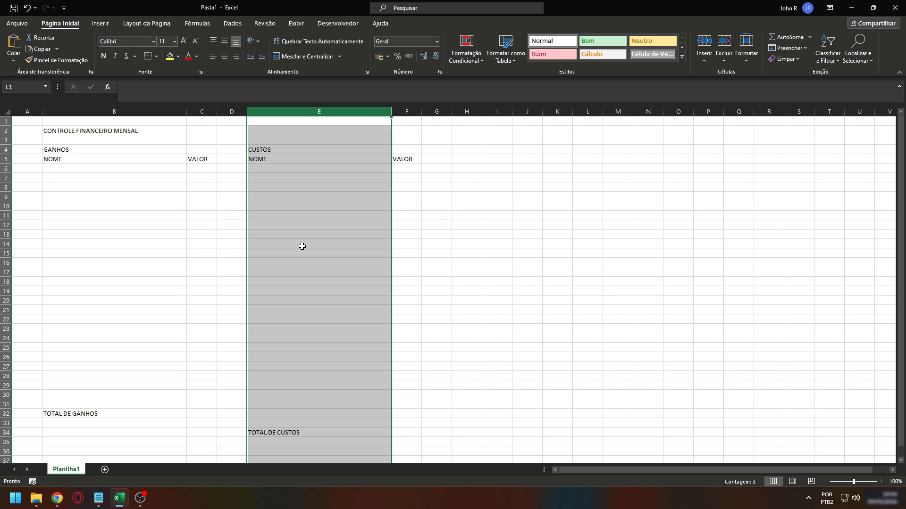
left_click(302, 246)
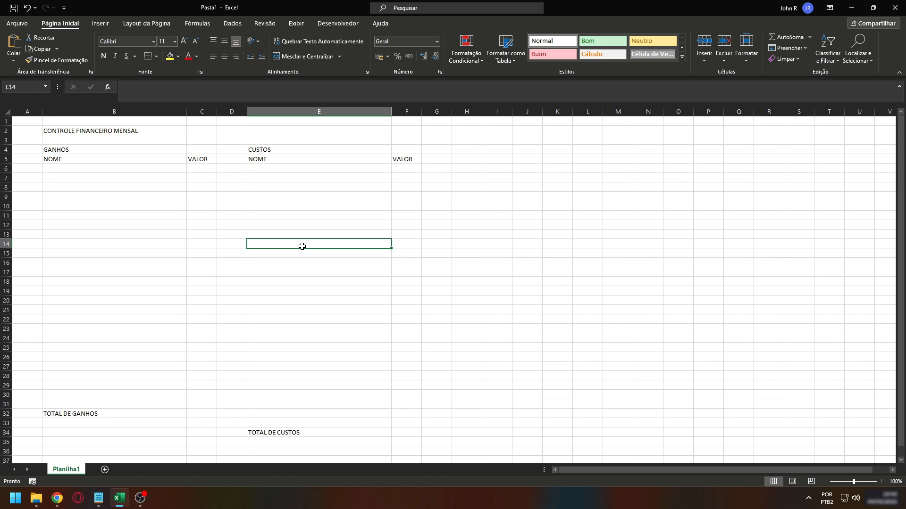
- Undo the width changes of columns B and E
key("ctrl+z")
key("ctrl+z")
key("ctrl+z")
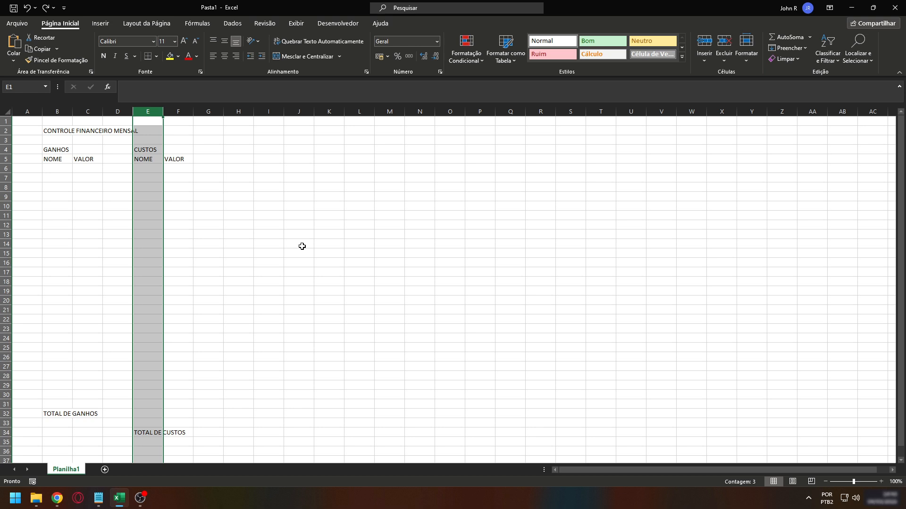
- Select the separate cells K8, K15, L21, N14, Q7 and Q17 plus ranges S10:T19, Y7:Z19 and R26:X31 together, and clear the selection
left_click(338, 190)
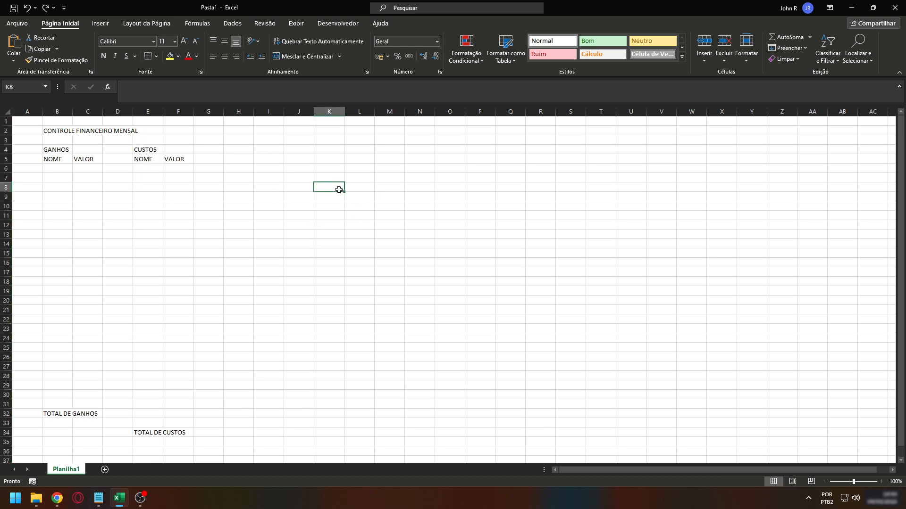
left_click(317, 251, "ctrl")
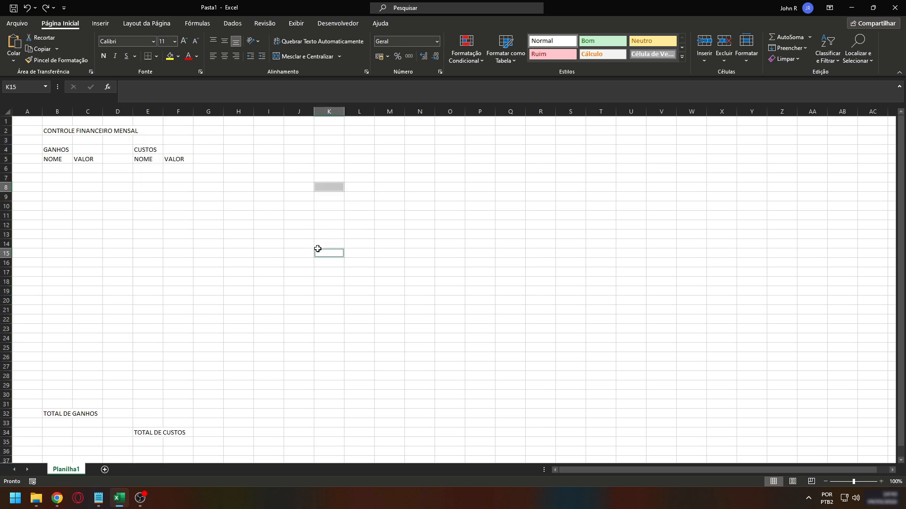
left_click(370, 308, "ctrl")
left_click(416, 243, "ctrl")
left_click(497, 177, "ctrl")
left_click(500, 270, "ctrl")
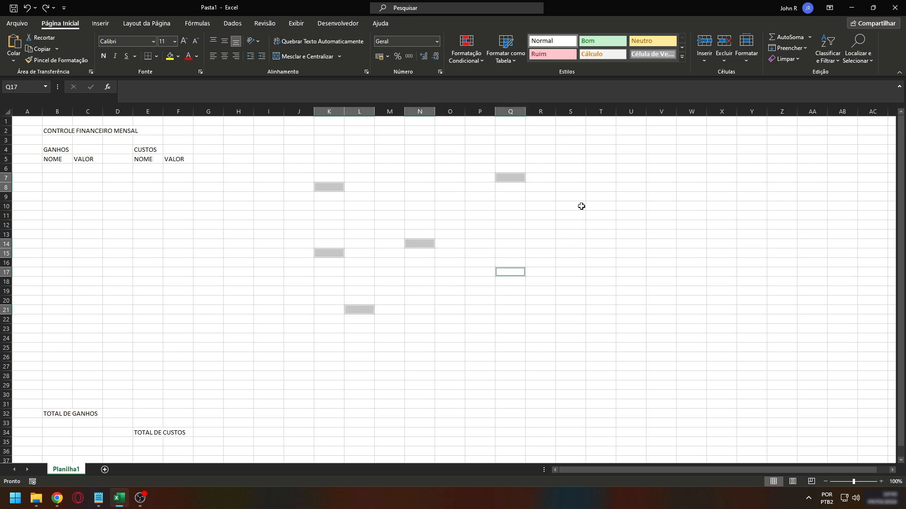
left_click_drag(581, 206, 612, 288)
left_click_drag(753, 176, 788, 289)
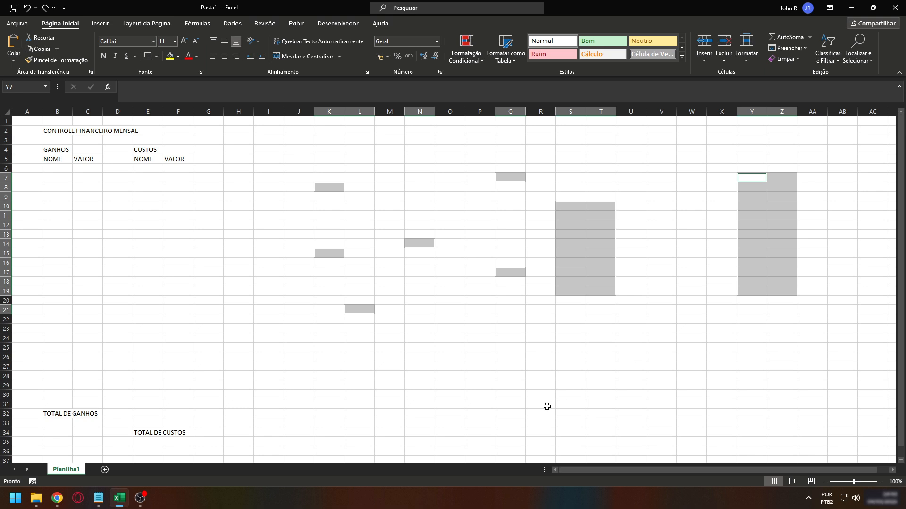
left_click_drag(546, 406, 717, 354)
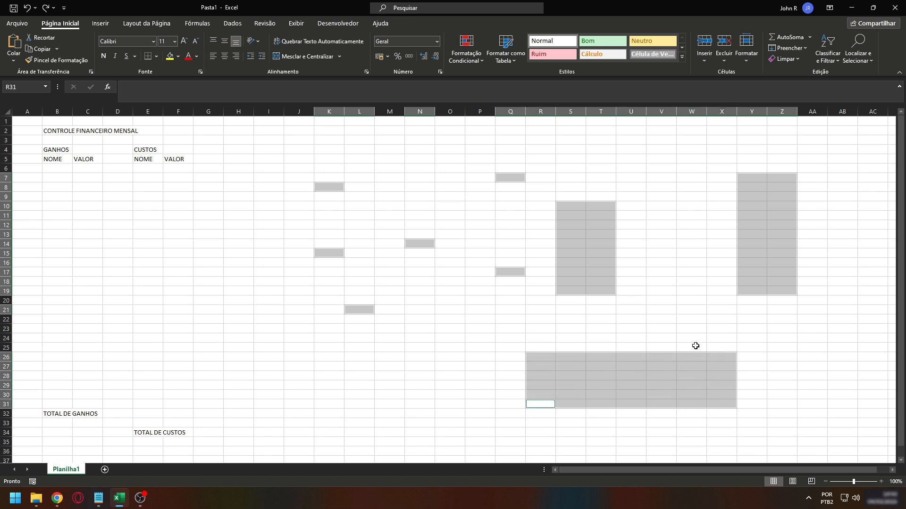
left_click(146, 188)
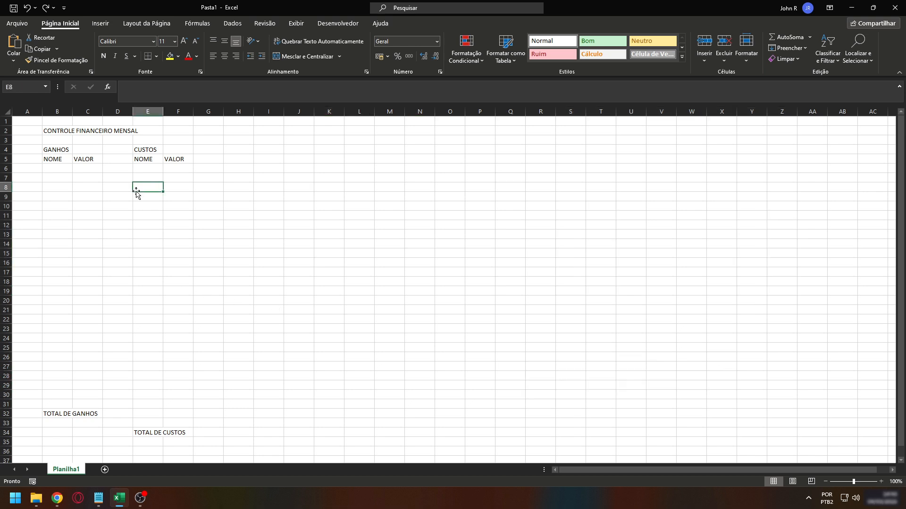
- Set the width of columns B and E together to 43
left_click(55, 111)
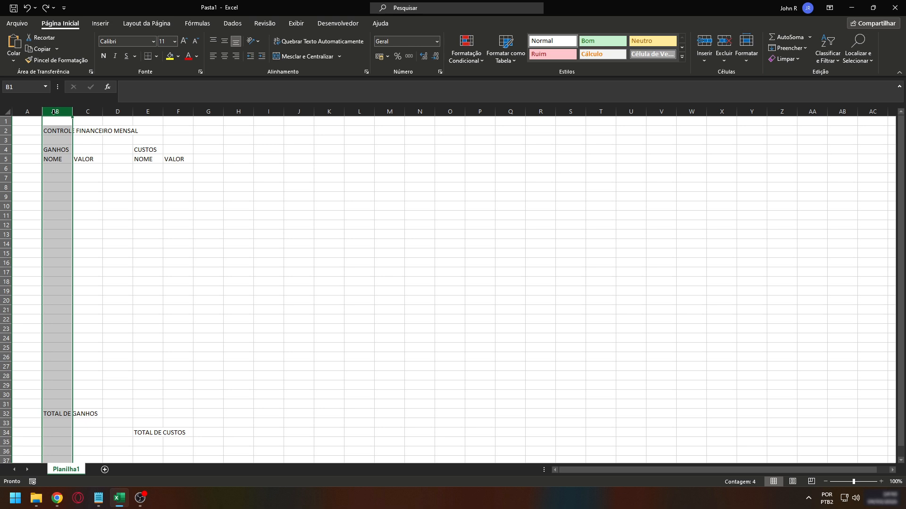
left_click(154, 111, "ctrl")
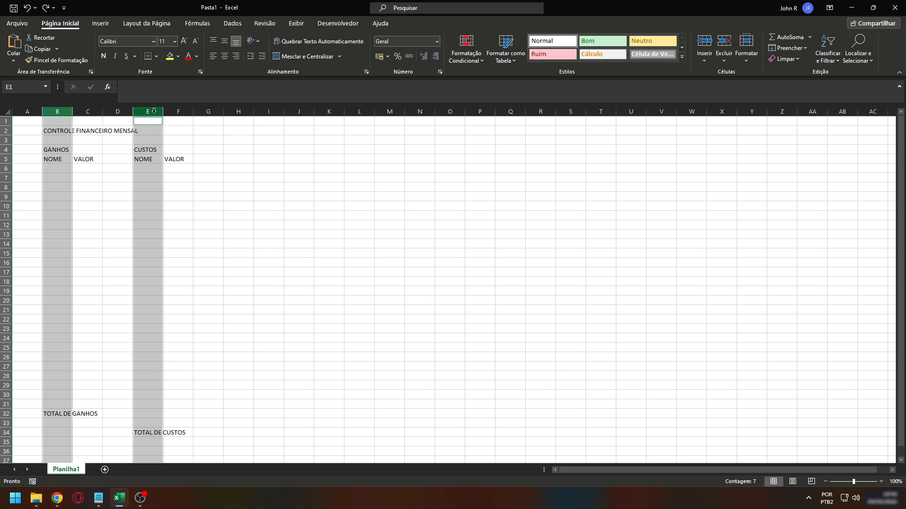
right_click(154, 111)
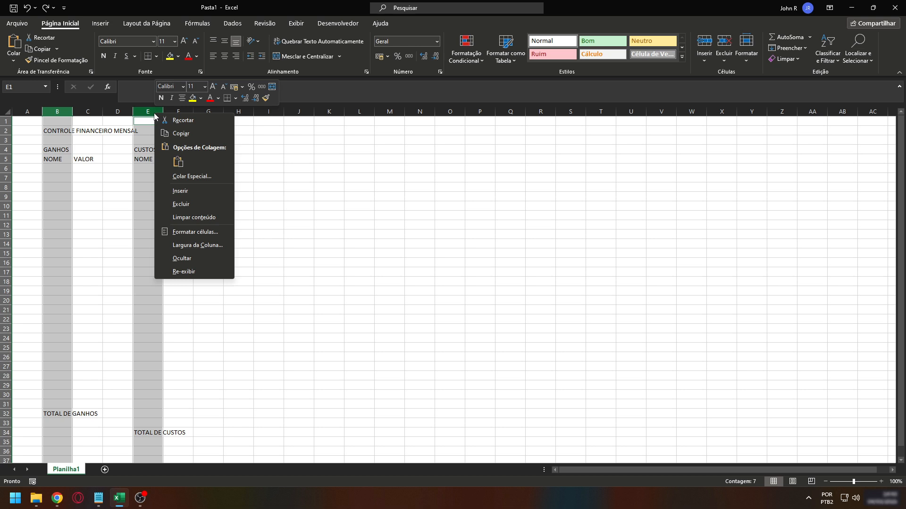
left_click(191, 245)
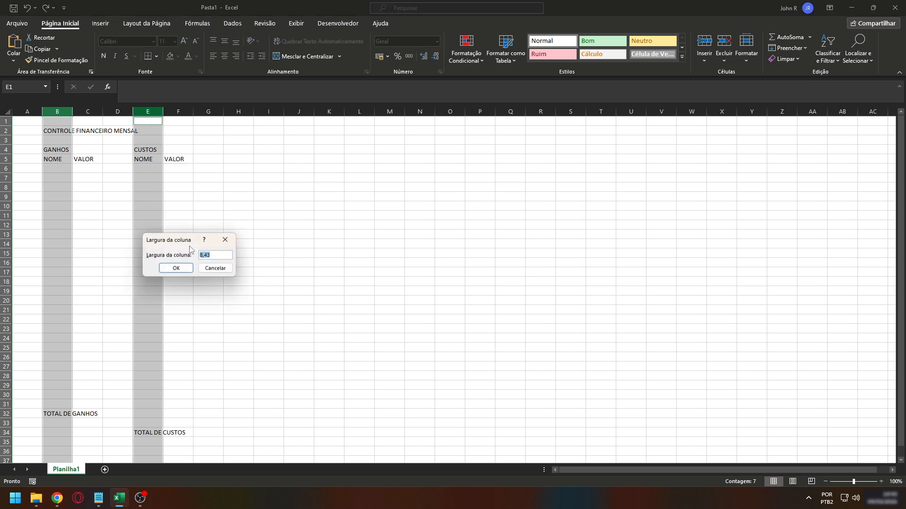
type("43")
key("Return")
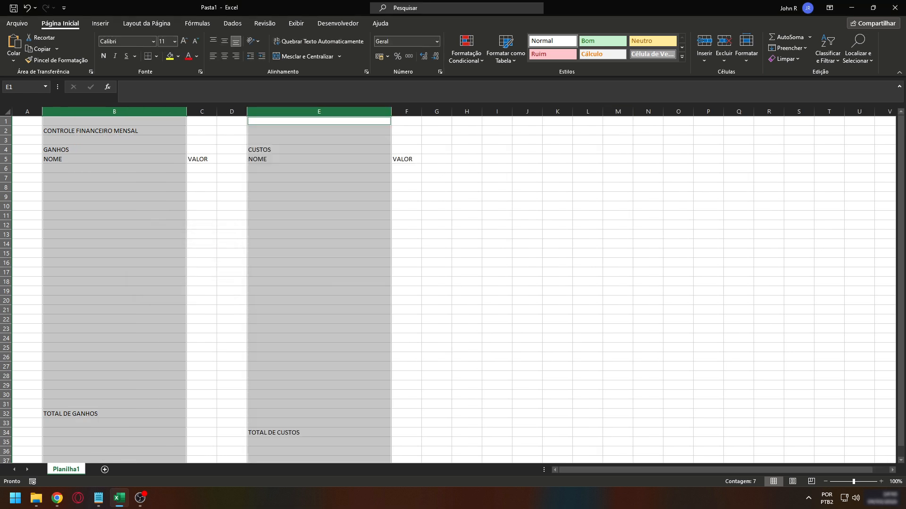
- Set the width of columns C and F together to 14
left_click(207, 113)
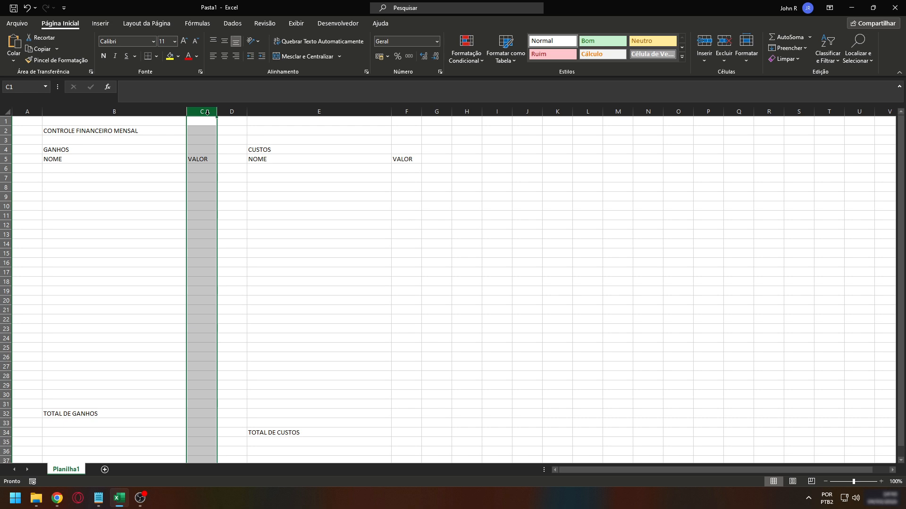
left_click(409, 109, "ctrl")
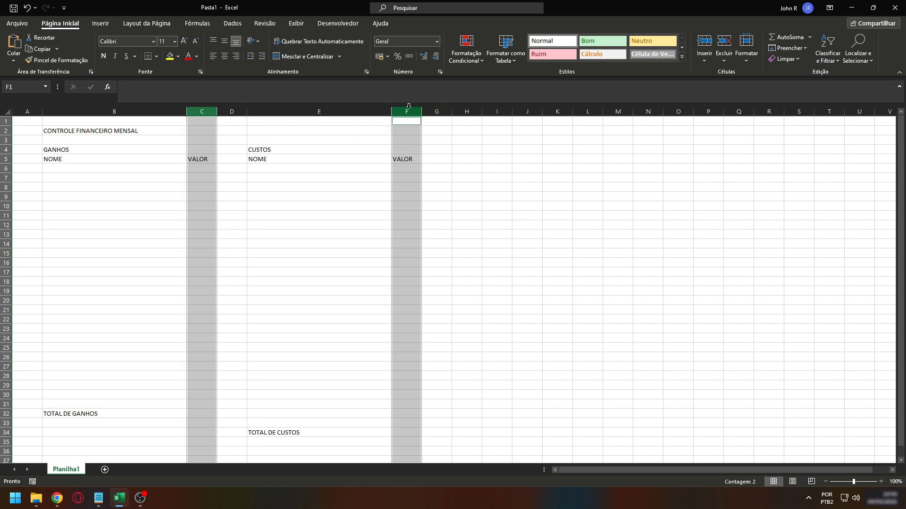
right_click(410, 112)
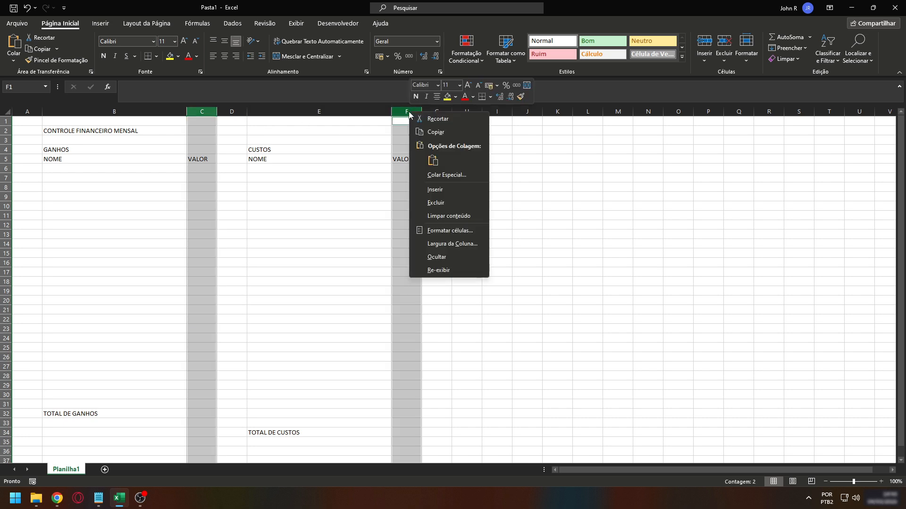
left_click(437, 244)
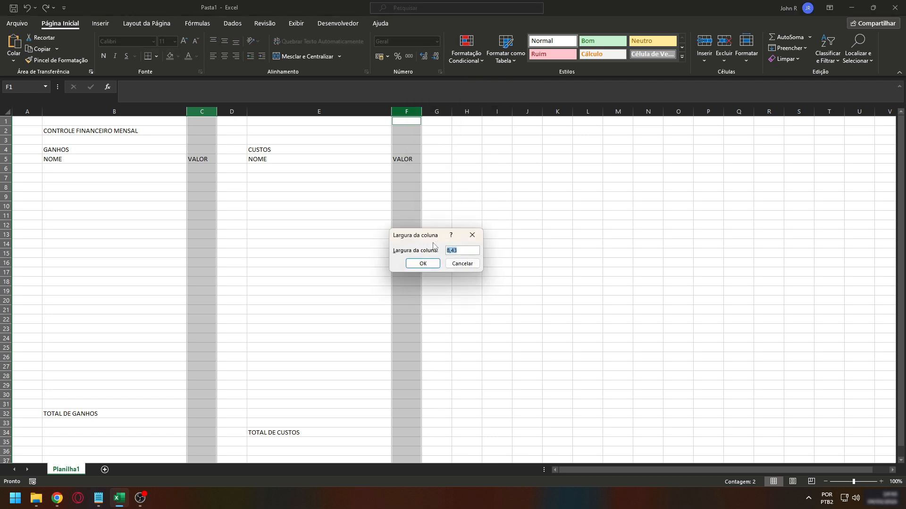
type("14")
key("Return")
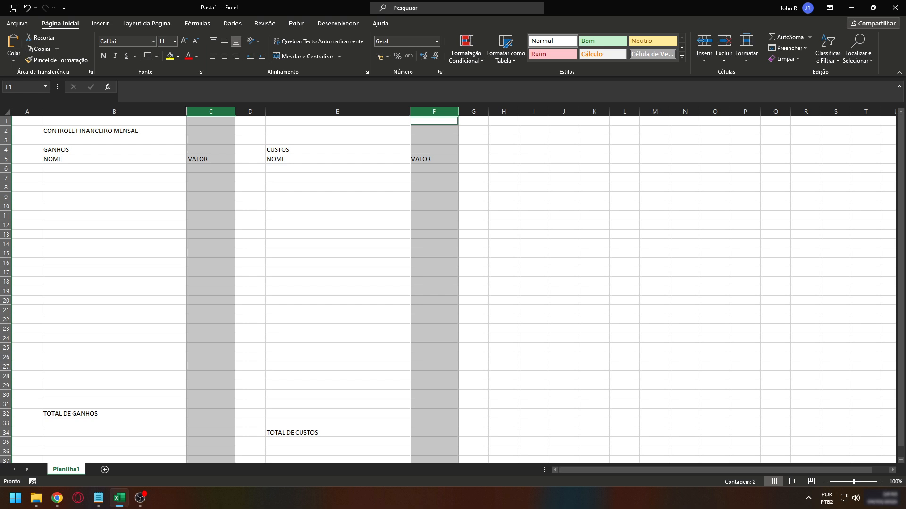
- Take a screen snip of the bold control and make the NOME and VALOR headers in B5:C5 bold
left_click(92, 160)
left_click_drag(154, 160, 200, 160)
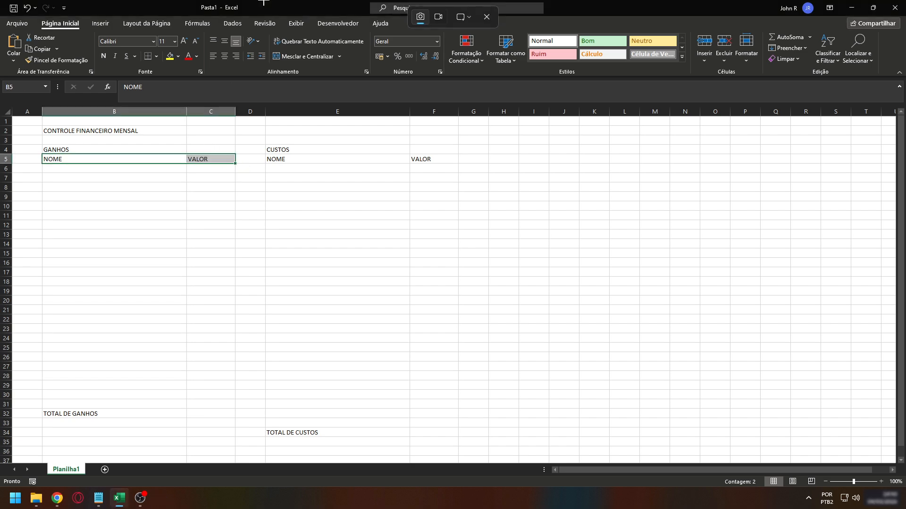
key("super+shift+s")
left_click_drag(96, 50, 110, 61)
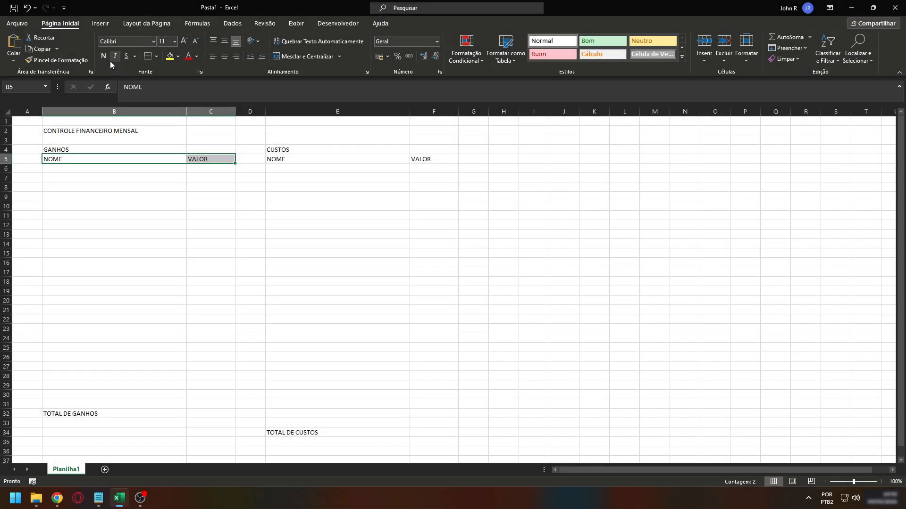
left_click(103, 58)
- Snip the horizontal alignment controls, then try center and right alignment on B5:C5, ending with the headers centered
key("super+shift+s")
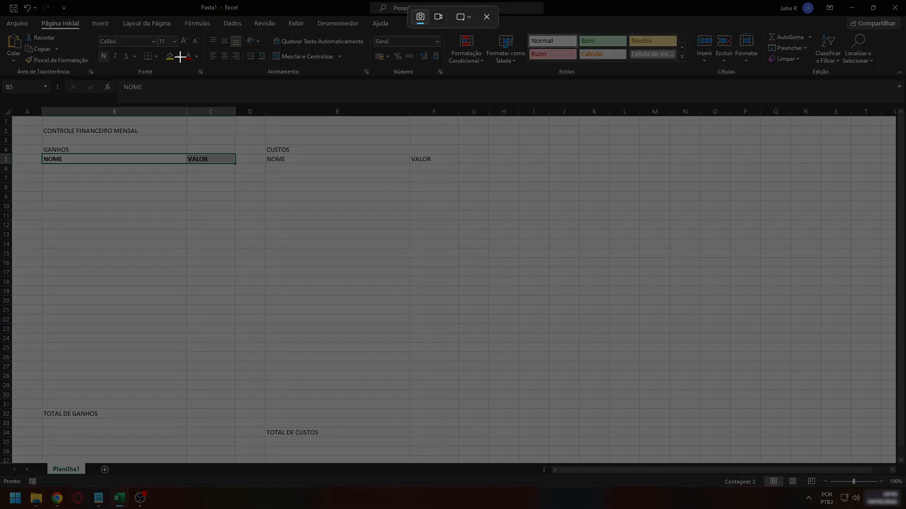
left_click_drag(206, 49, 244, 63)
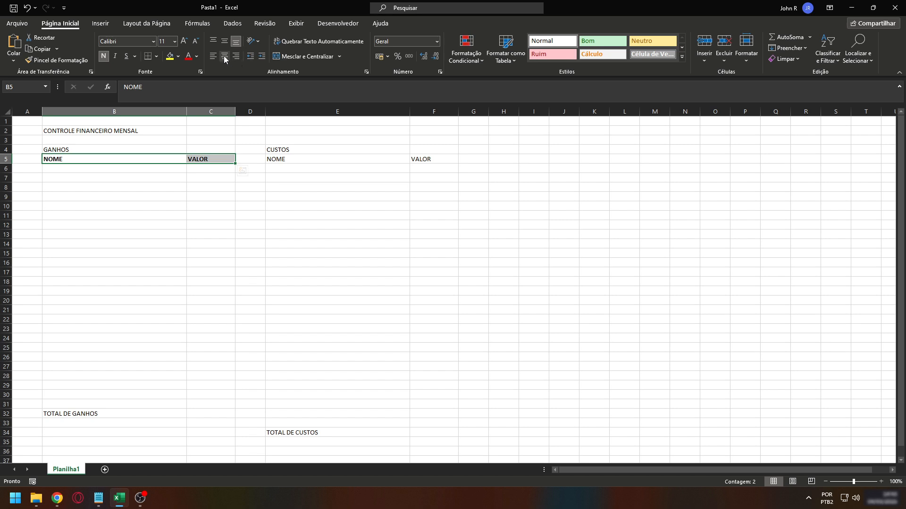
left_click(225, 56)
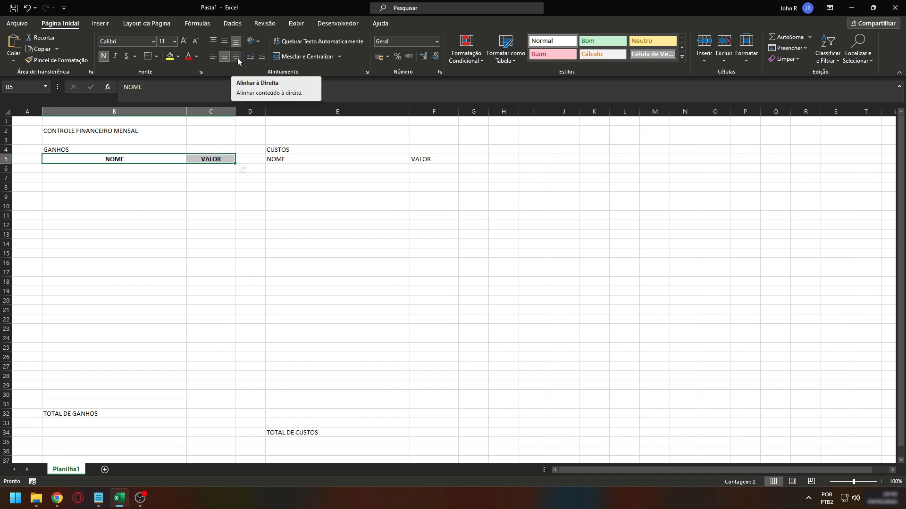
left_click(237, 58)
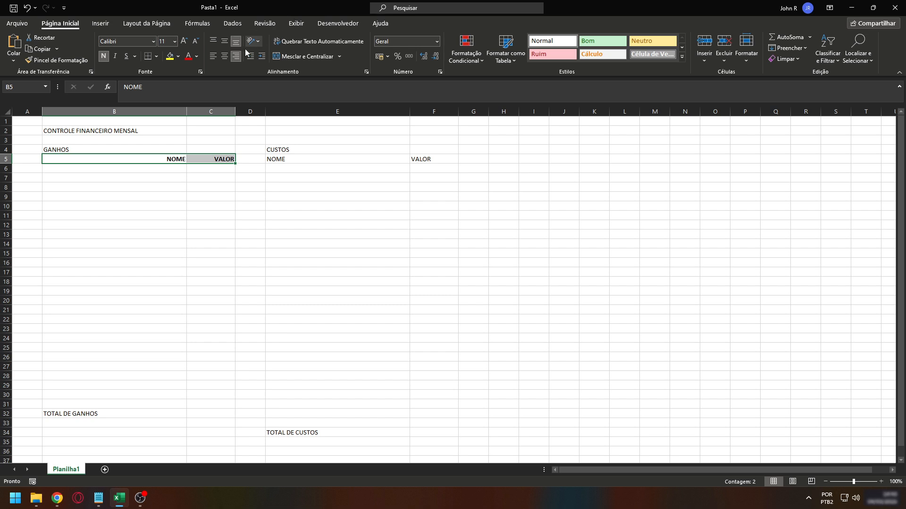
left_click(225, 56)
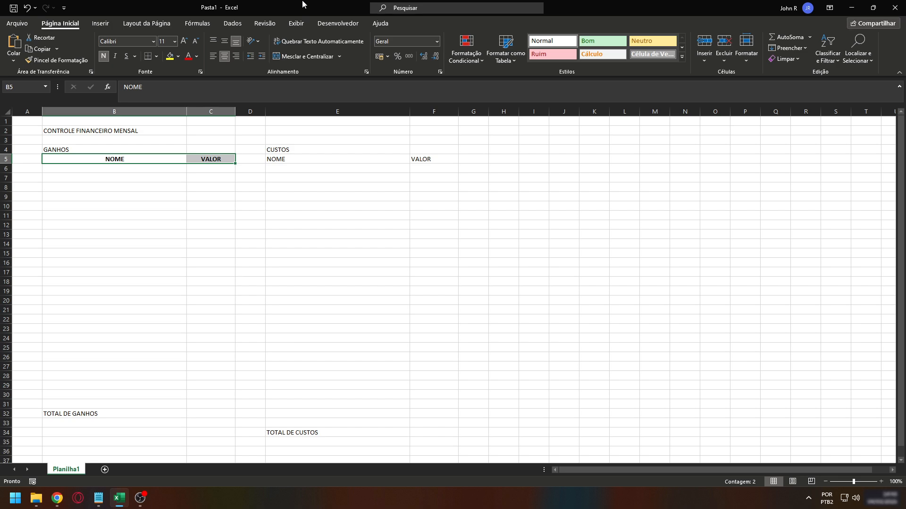
- Snip the vertical alignment controls, make row 5 about five times taller, and try middle, top and bottom alignment on B5:C5
key("super+shift+s")
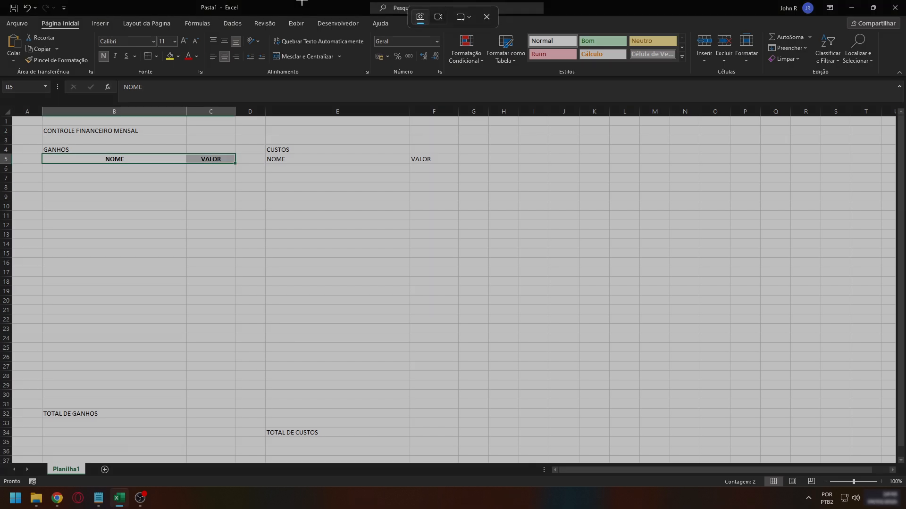
left_click_drag(207, 34, 242, 48)
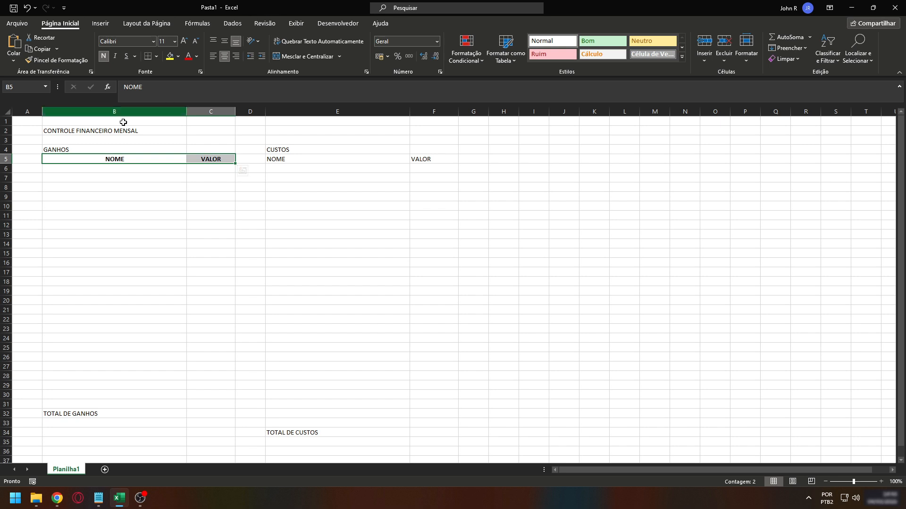
left_click_drag(5, 164, 4, 200)
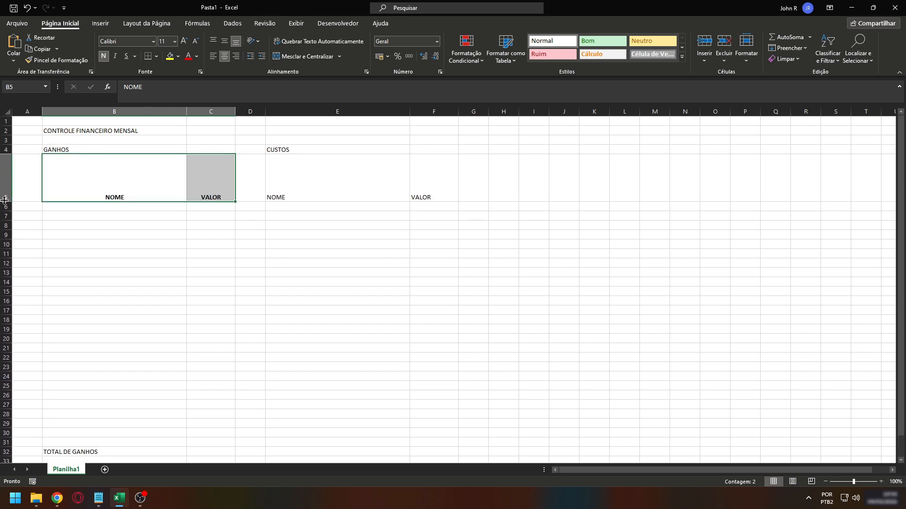
left_click(225, 42)
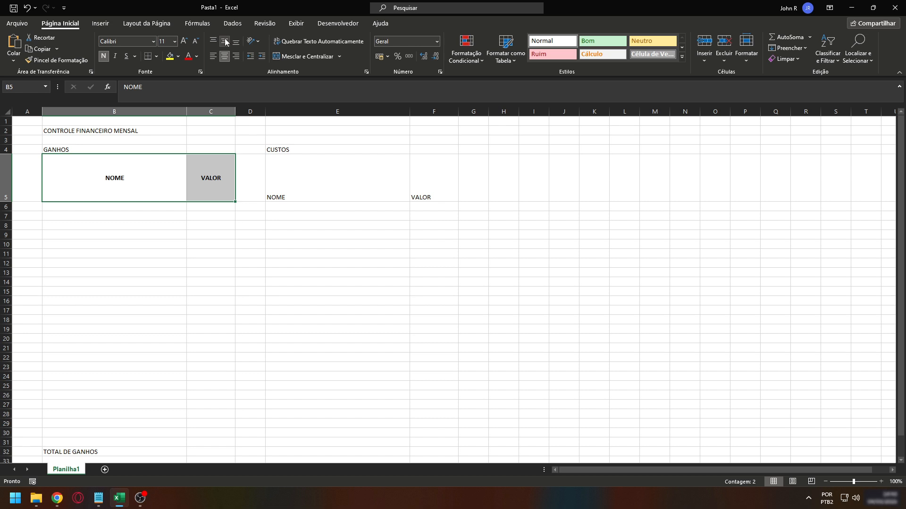
left_click(214, 41)
left_click(224, 43)
left_click(236, 43)
- Undo the row 5 height change and all the alignment and bold formatting on B5:C5
key("ctrl+z")
key("ctrl+z")
key("ctrl+y")
key("ctrl+y")
key("ctrl+z")
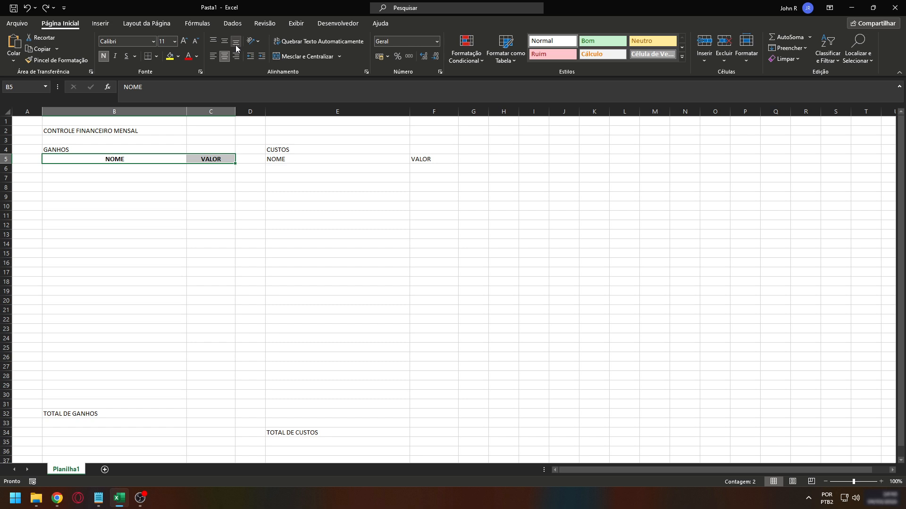
key("ctrl+z")
key("ctrl+z")
key("ctrl+z")
key("ctrl+z")
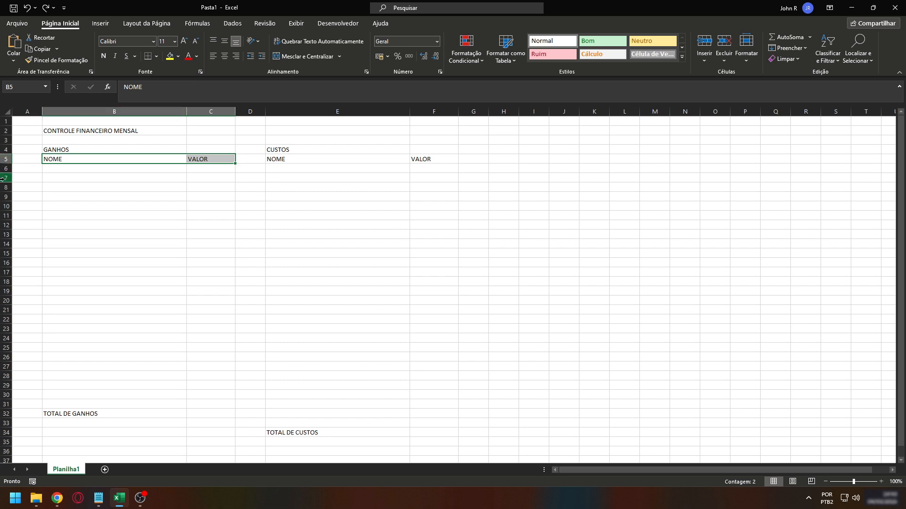
- Make all of row 5 bold and center it horizontally
left_click(6, 158)
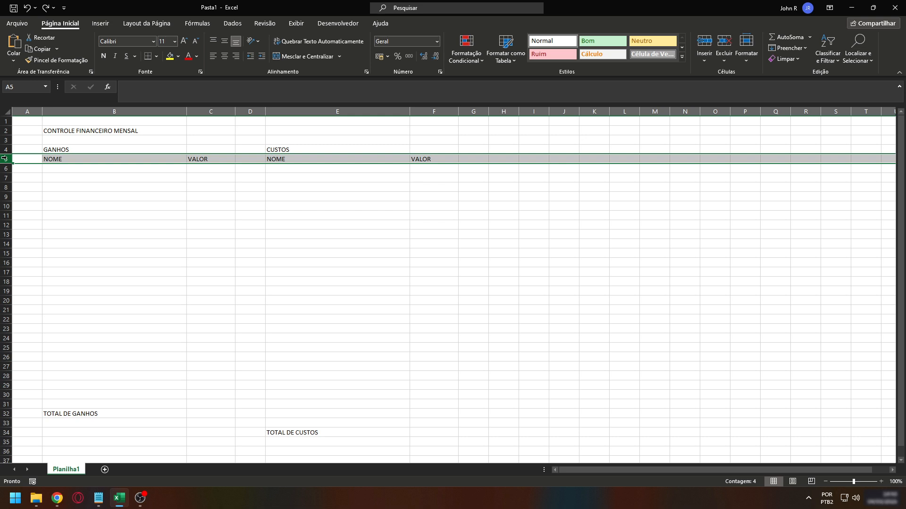
left_click(104, 57)
left_click(226, 57)
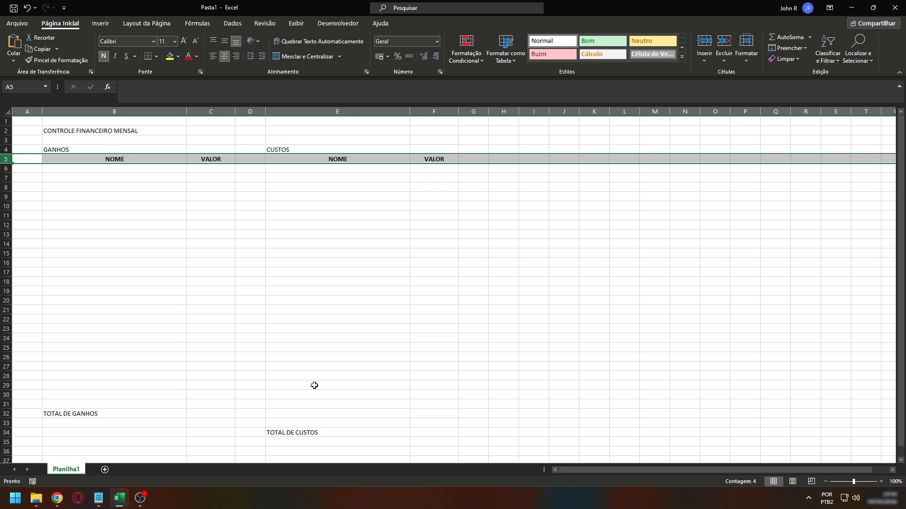
- Make the total rows bold in B32:C32 (TOTAL DE GANHOS) and E34:F34 (TOTAL DE CUSTOS)
left_click(100, 416)
left_click_drag(101, 416, 200, 415)
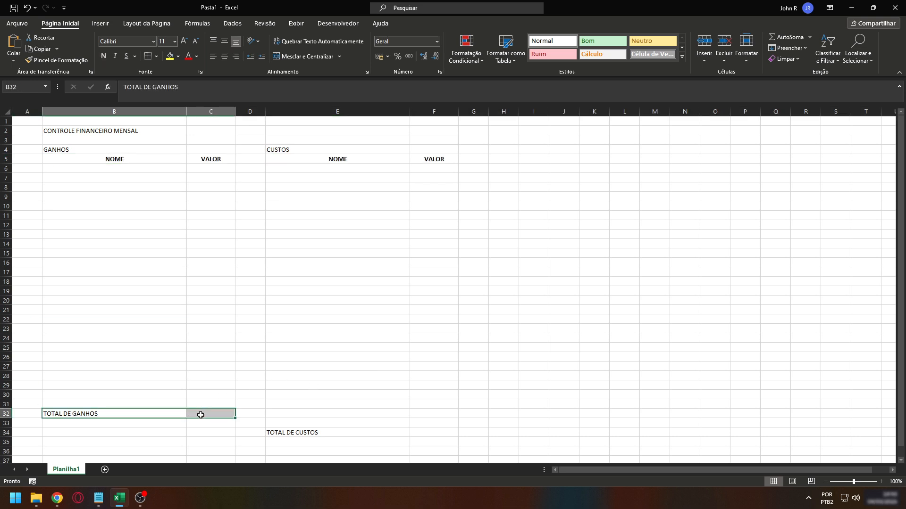
left_click(104, 56)
left_click(294, 433)
left_click_drag(343, 430, 422, 430)
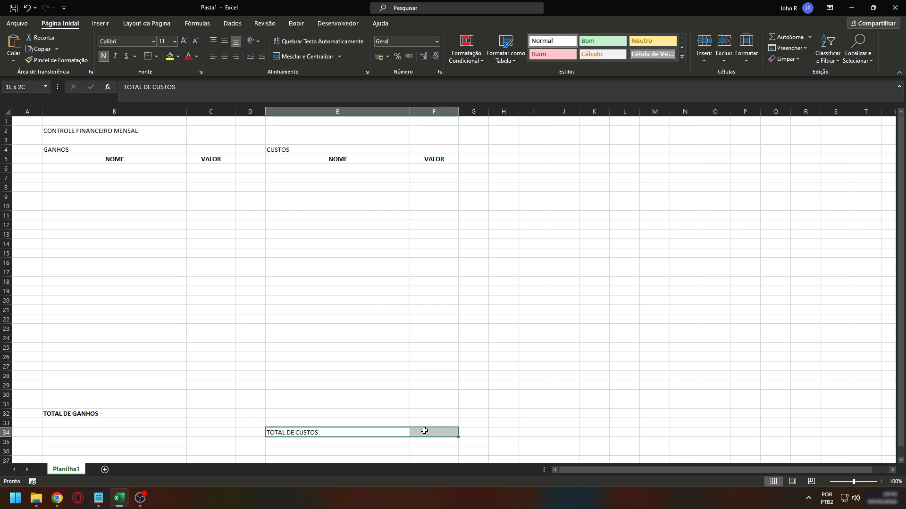
left_click(103, 57)
- Center the GANHOS heading within B4 and take a screen snip of the Merge and Center command
left_click(102, 150)
left_click(224, 56)
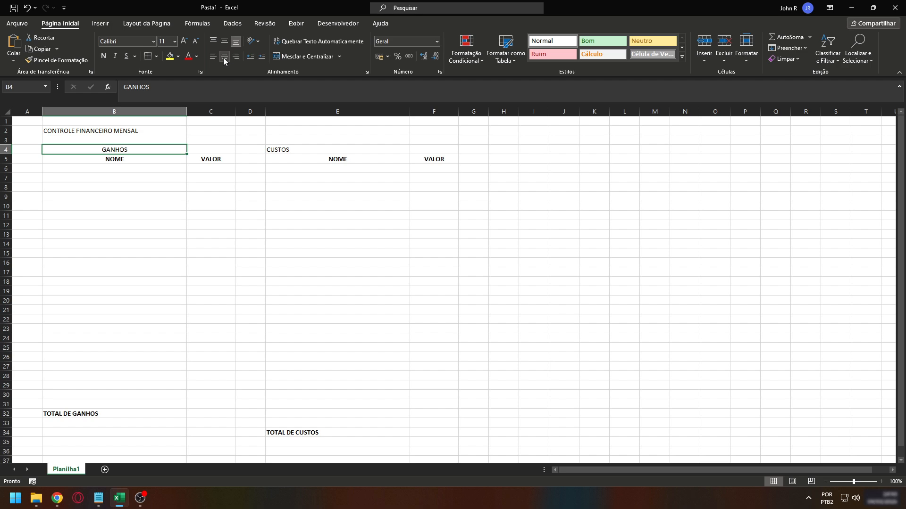
key("super+shift+s")
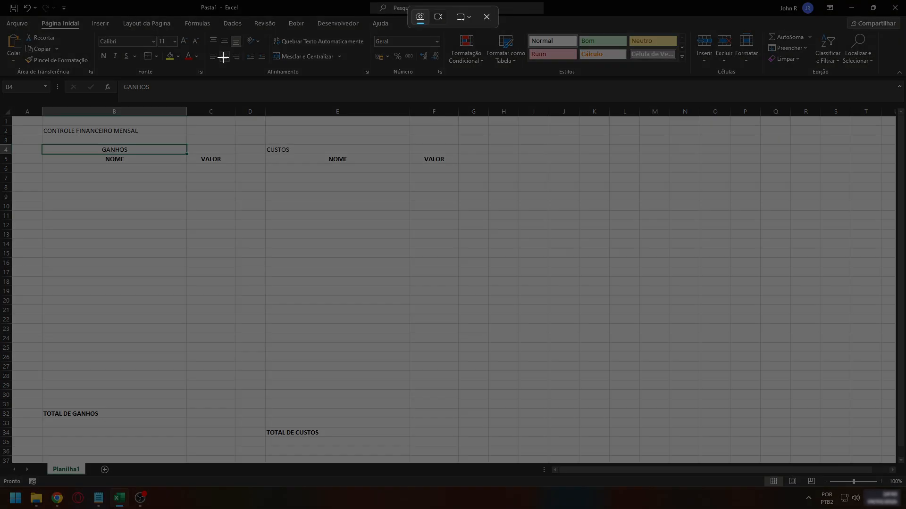
left_click_drag(269, 48, 352, 66)
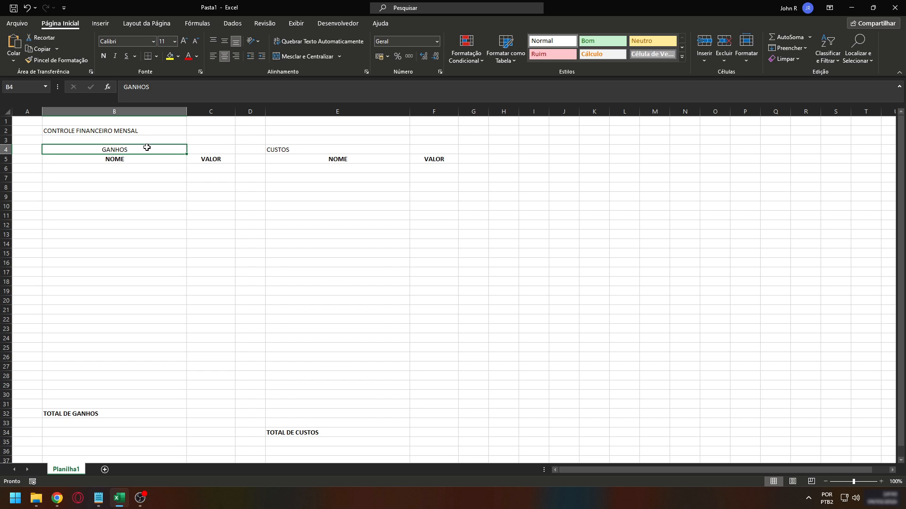
- Merge and center the GANHOS heading across B4:C4, CUSTOS across E4:F4 and the CONTROLE FINANCEIRO MENSAL title across B2:F2
left_click_drag(141, 149, 205, 150)
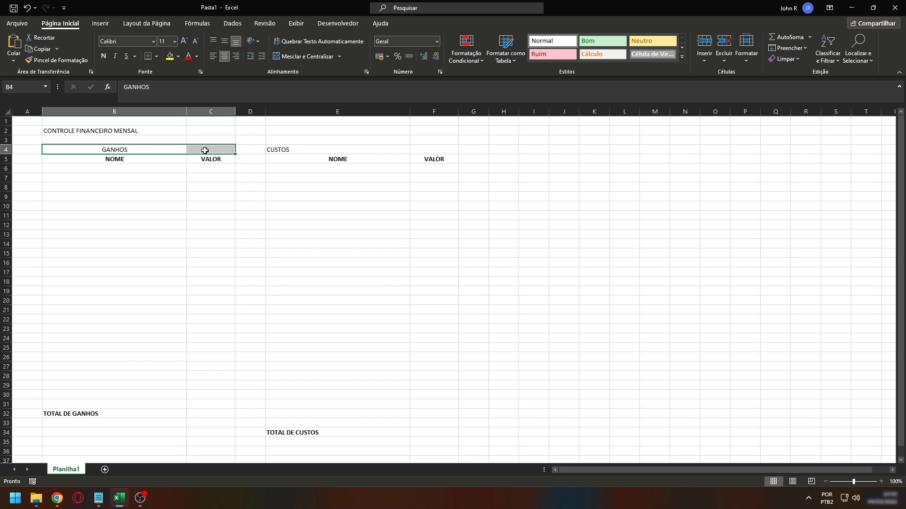
left_click(308, 57)
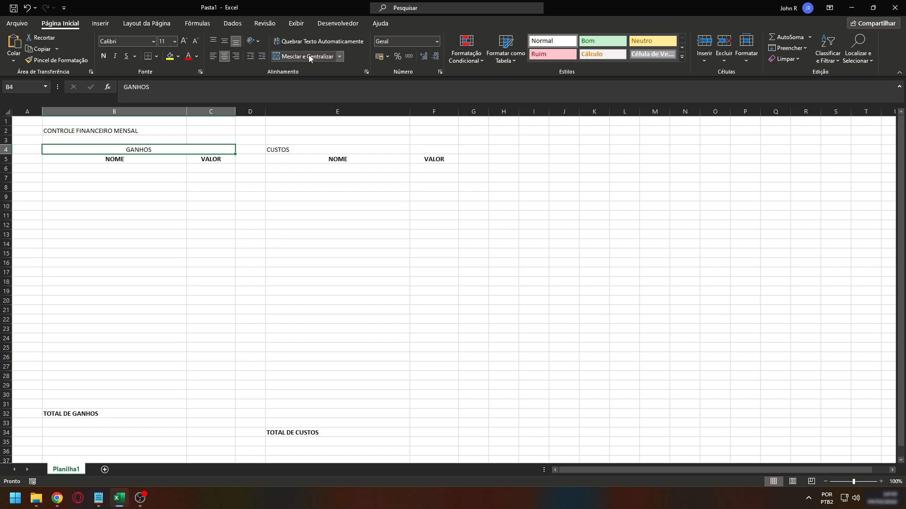
left_click(297, 150)
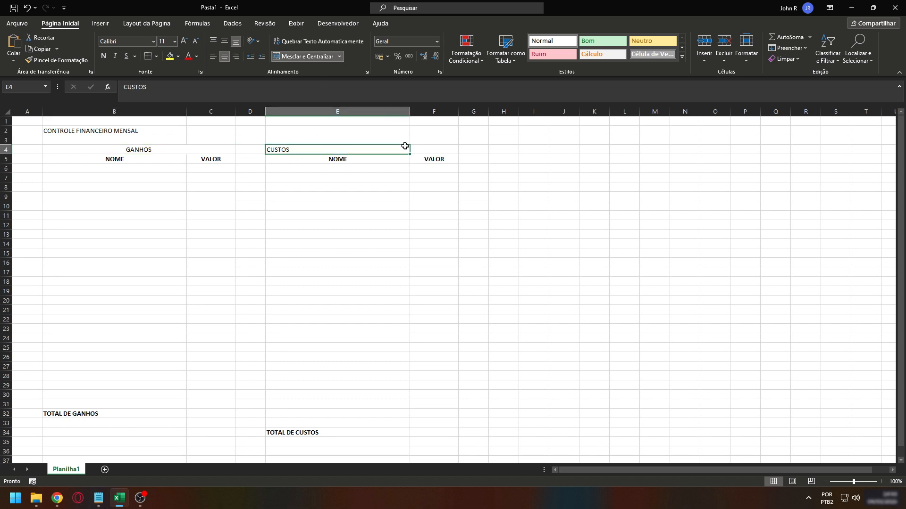
left_click_drag(405, 146, 422, 147)
left_click(306, 56)
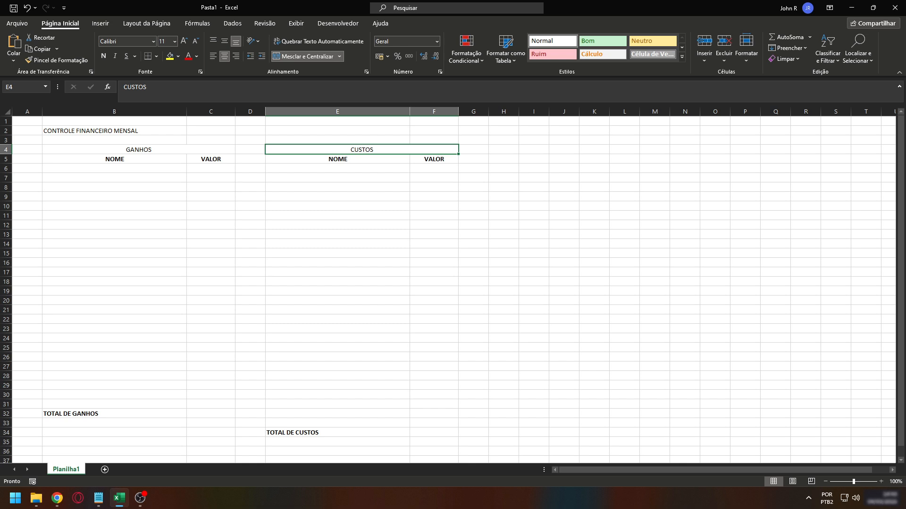
left_click_drag(123, 133, 425, 133)
left_click(302, 56)
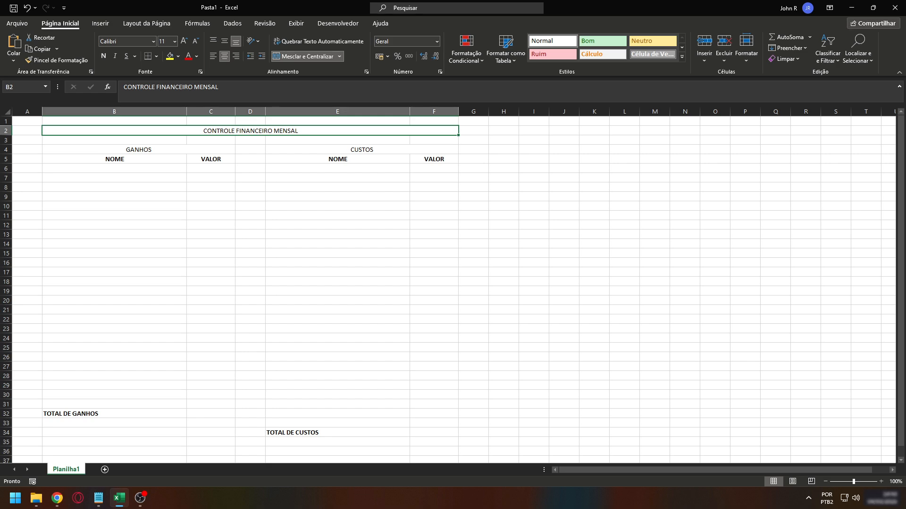
- Take a screen snip of the font size control, and make the CONTROLE FINANCEIRO MENSAL title bold at font size 20
key("super+shift+s")
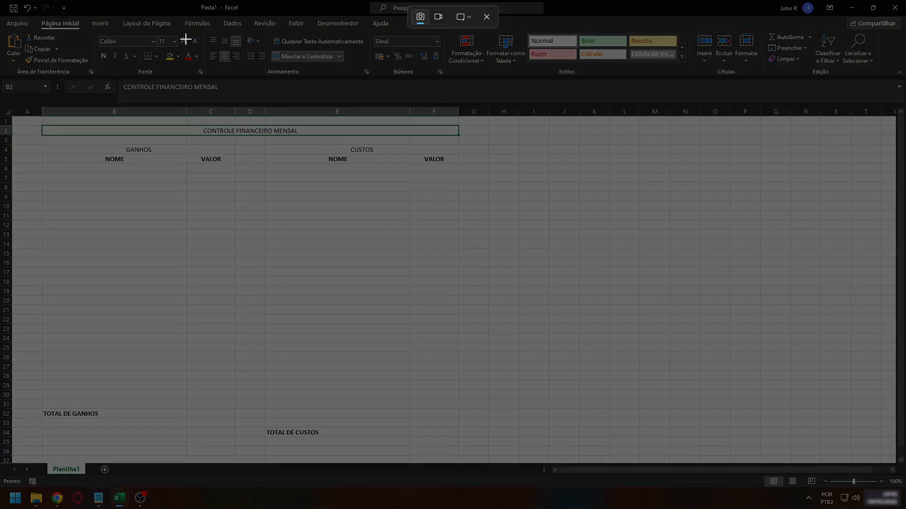
left_click_drag(157, 34, 180, 49)
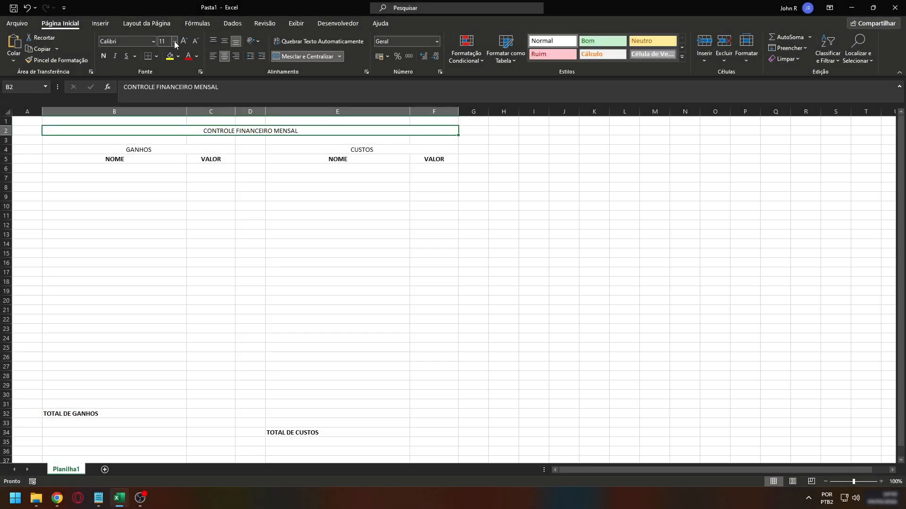
left_click(174, 43)
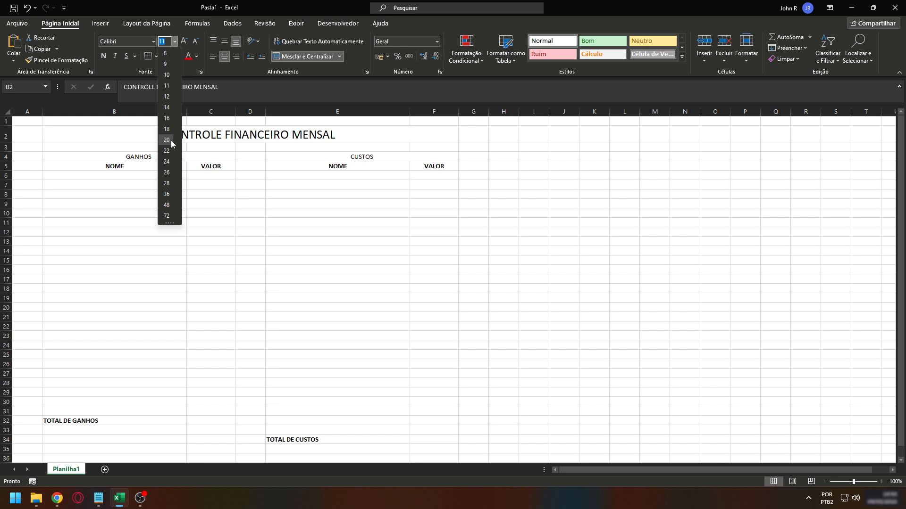
left_click(166, 140)
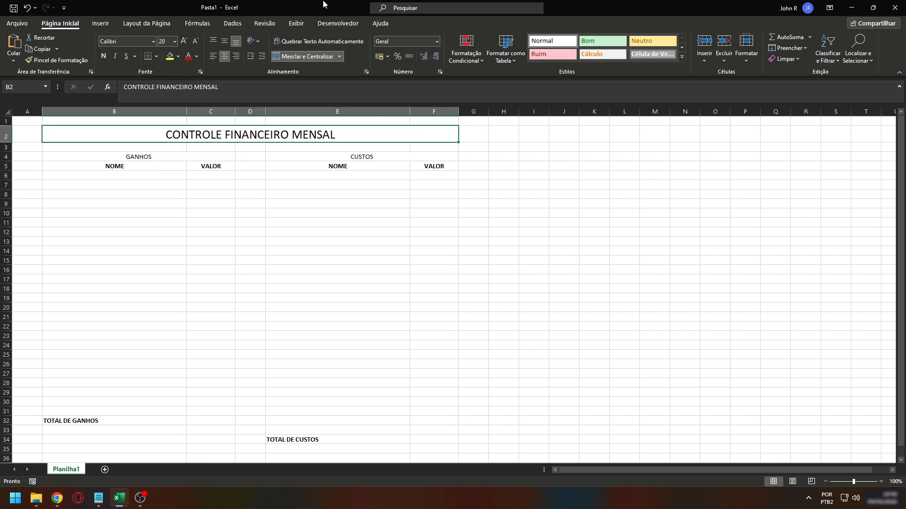
left_click(103, 56)
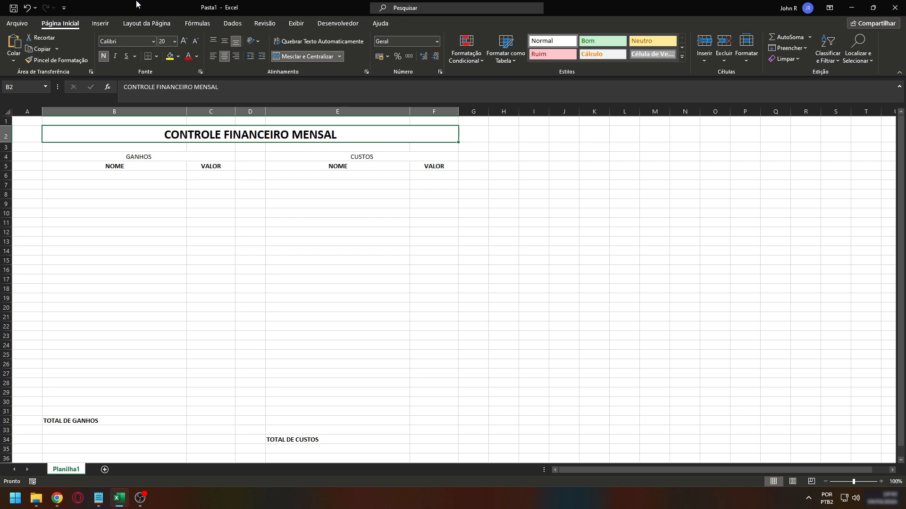
- Take a screen snip of the fill color control and fill the CONTROLE FINANCEIRO MENSAL title cell with black
key("super+shift+s")
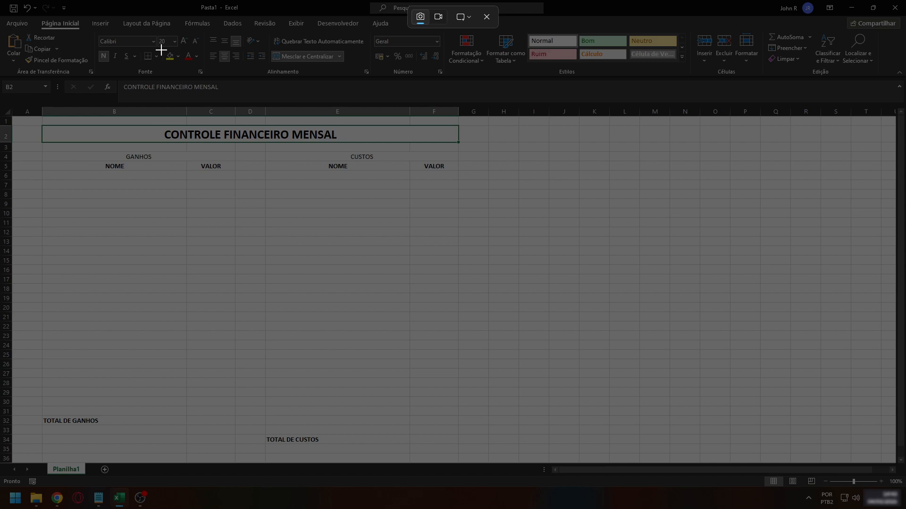
left_click_drag(174, 63, 188, 72)
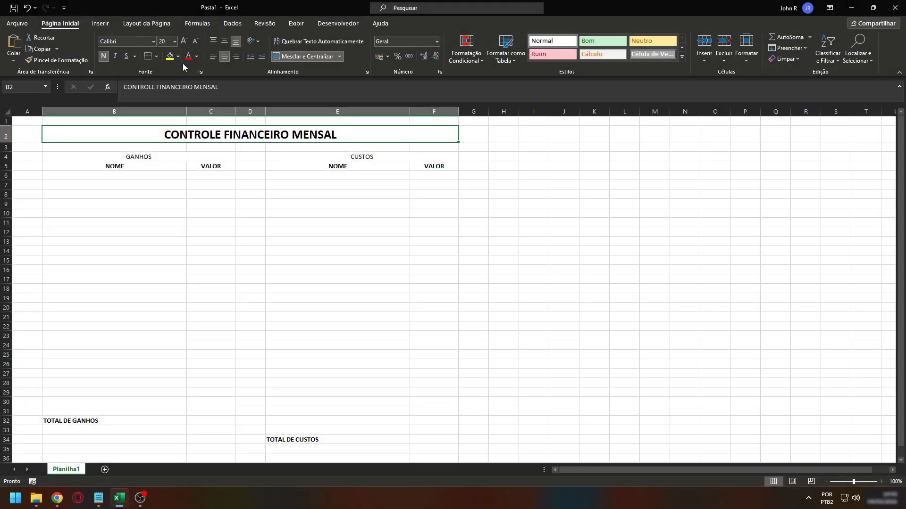
left_click(169, 56)
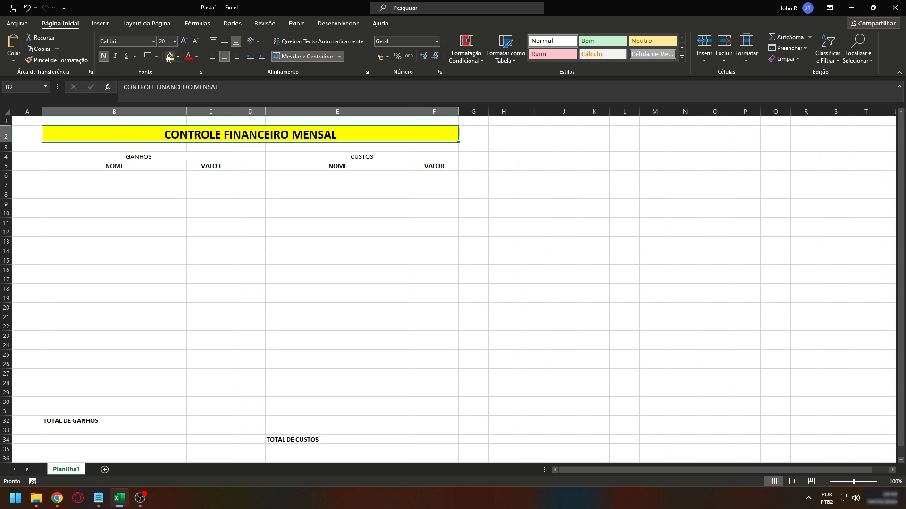
left_click(179, 57)
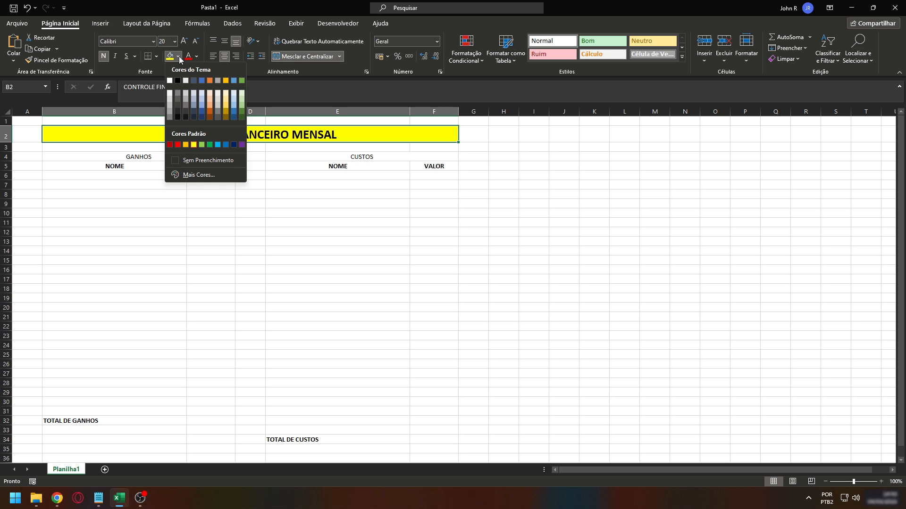
left_click(178, 80)
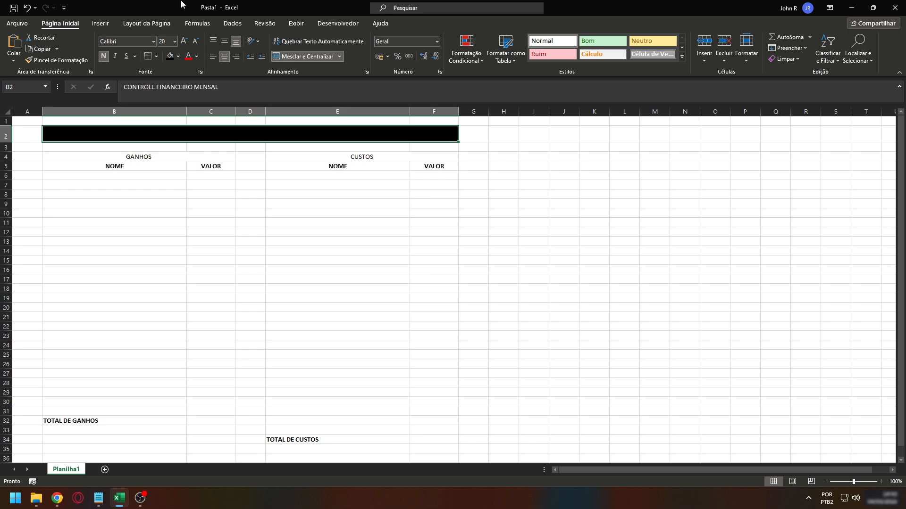
- Take a screen snip of the font color control and set the CONTROLE FINANCEIRO MENSAL title text to white
key("super+shift+s")
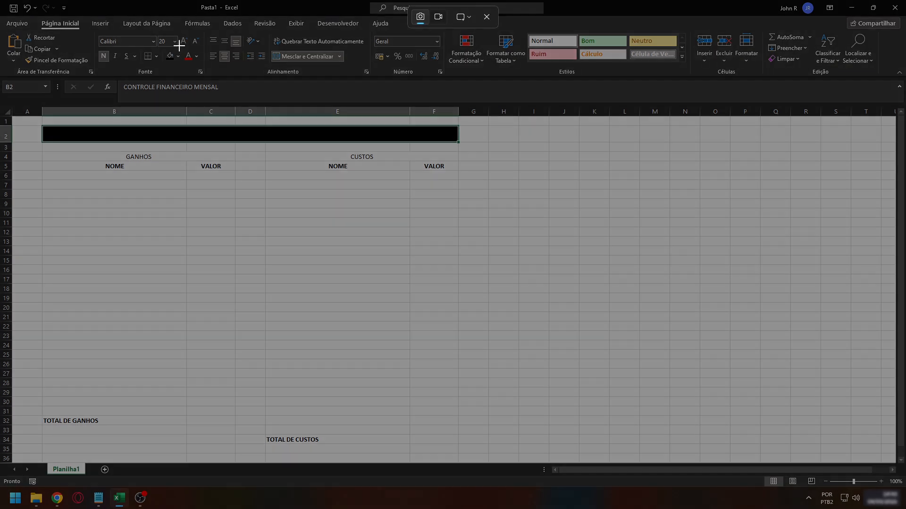
left_click_drag(190, 57, 202, 67)
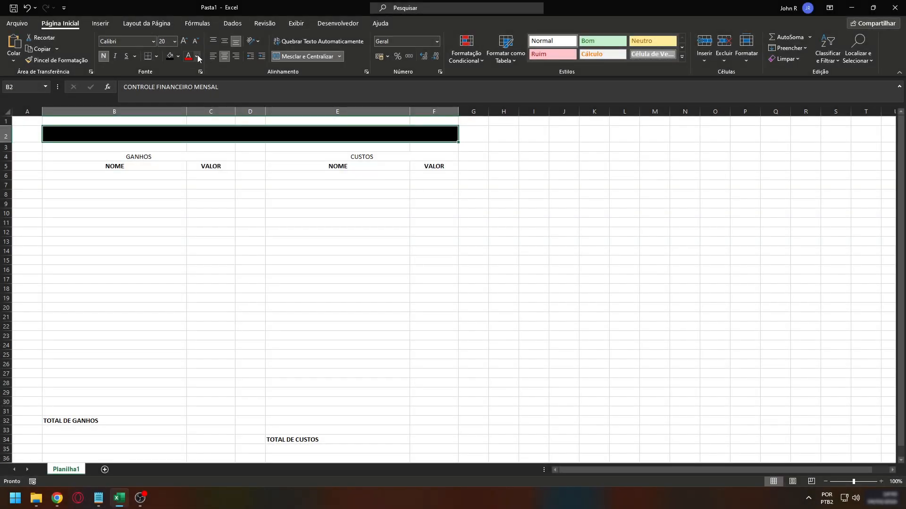
left_click(197, 57)
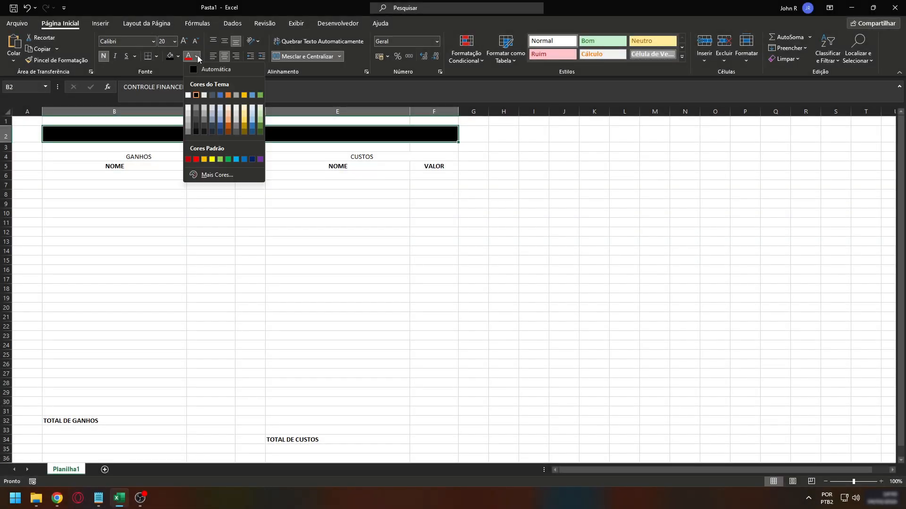
left_click(188, 95)
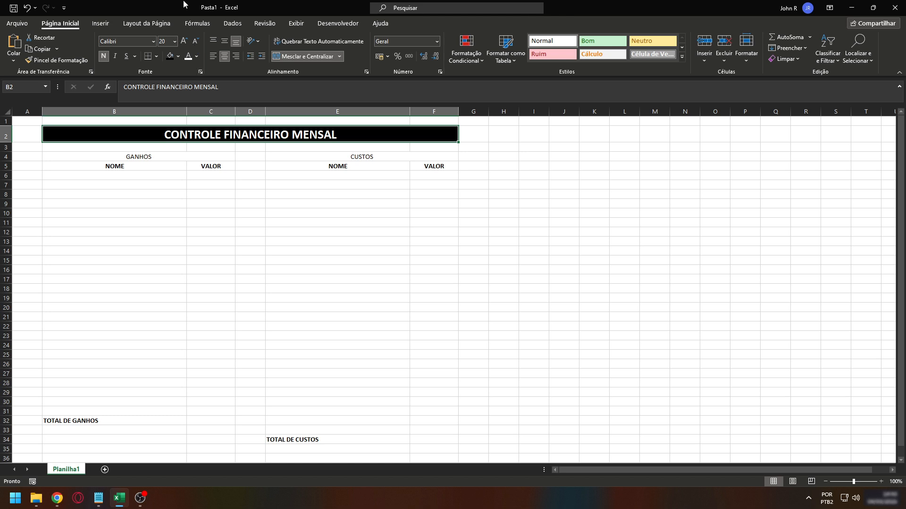
- Format the GANHOS heading in B4:C4 with a dark blue fill and bold text in the lightest blue tint
left_click(140, 157)
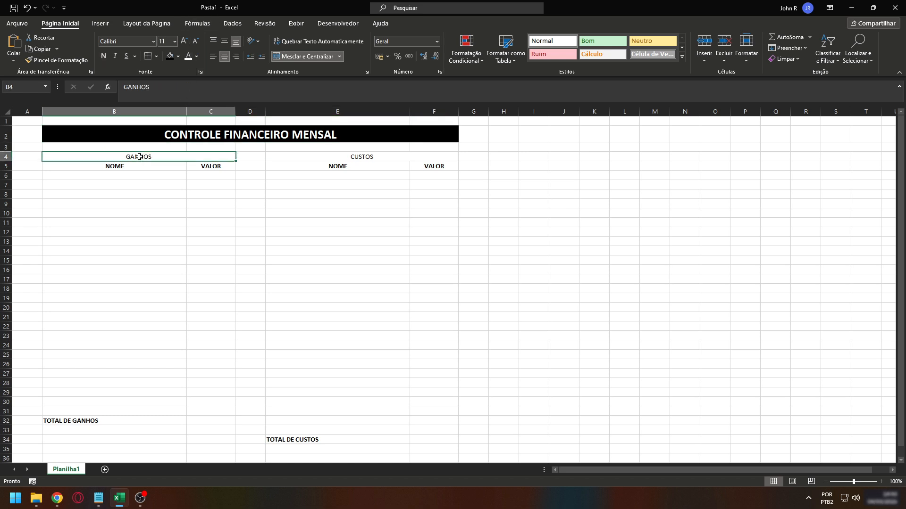
left_click(177, 58)
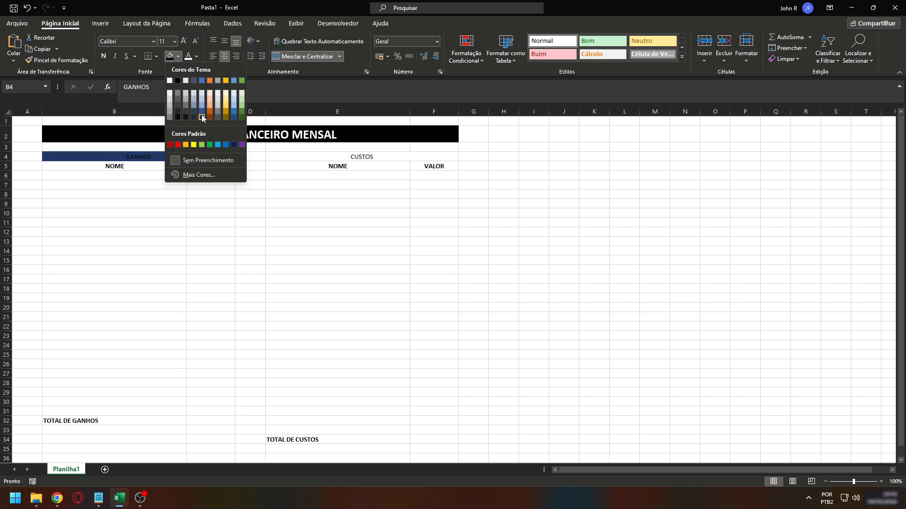
left_click(202, 117)
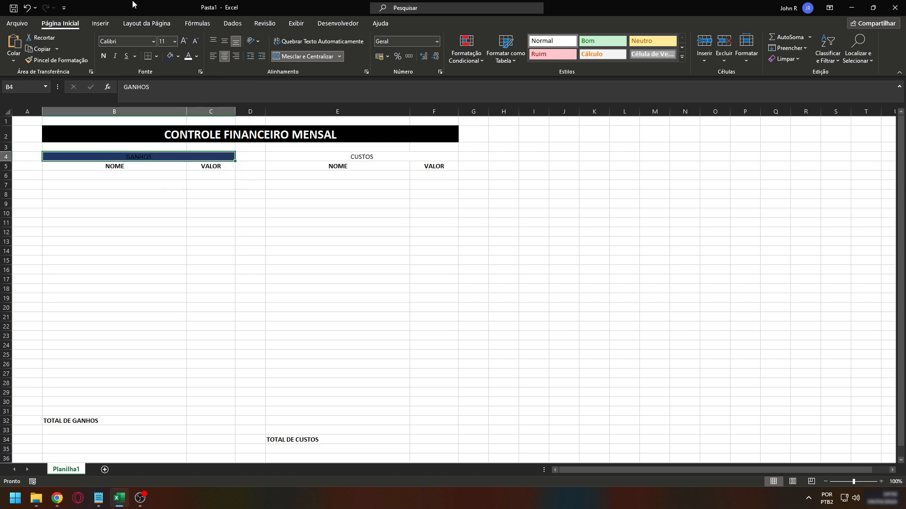
left_click(197, 57)
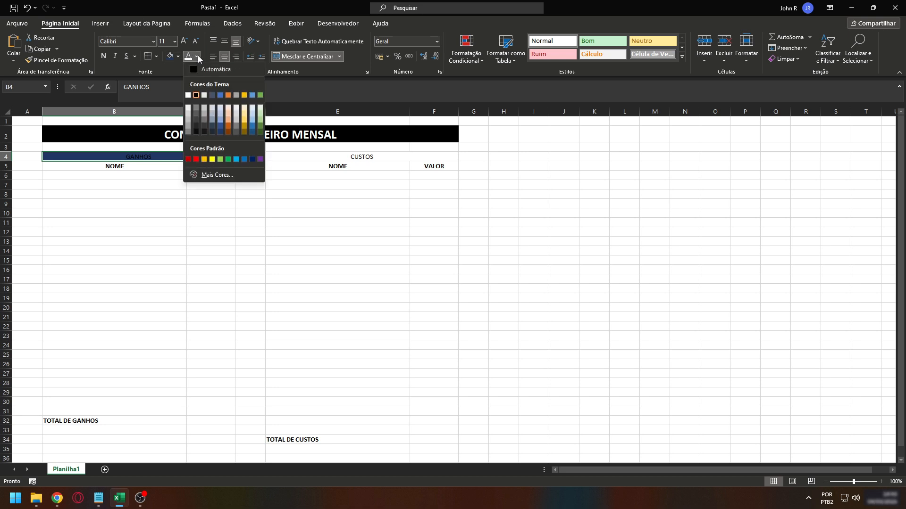
left_click(221, 109)
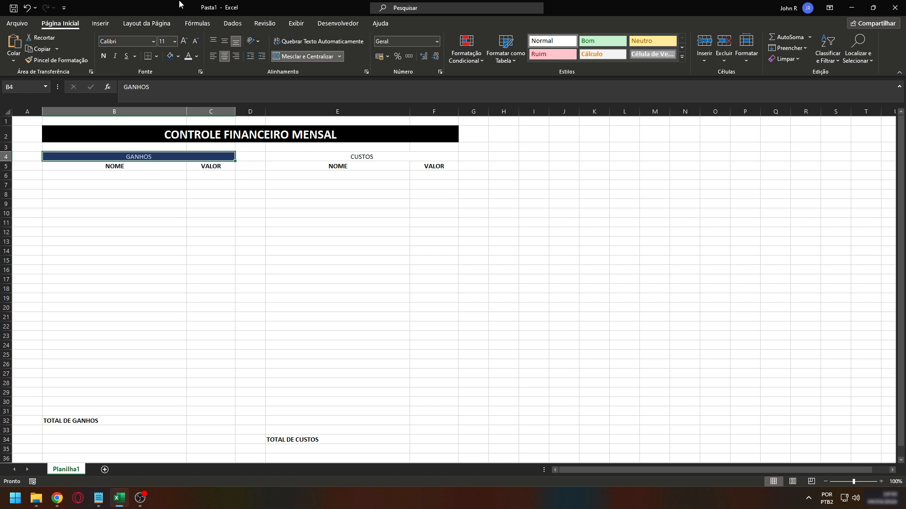
left_click(103, 56)
- Fill the NOME and VALOR headers in B5:C5 and the TOTAL DE GANHOS row in B32:C32 with light blue
left_click_drag(105, 166, 196, 168)
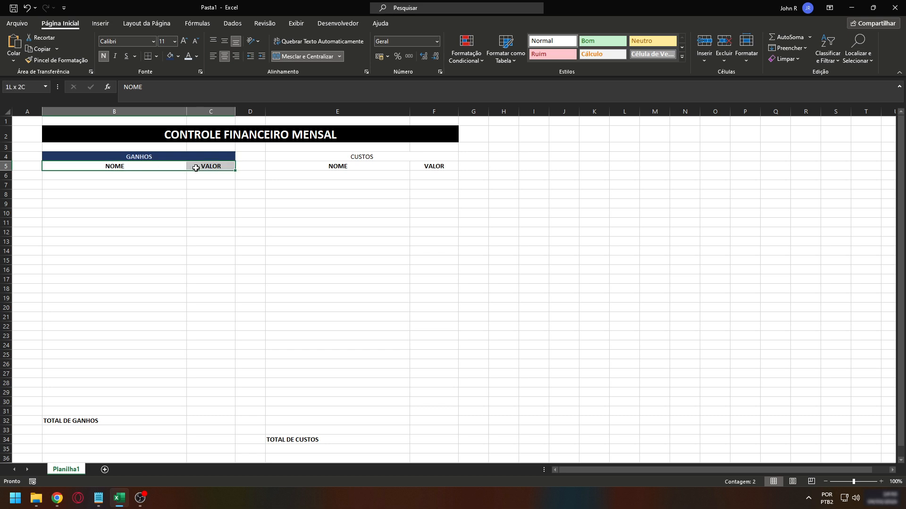
left_click(178, 58)
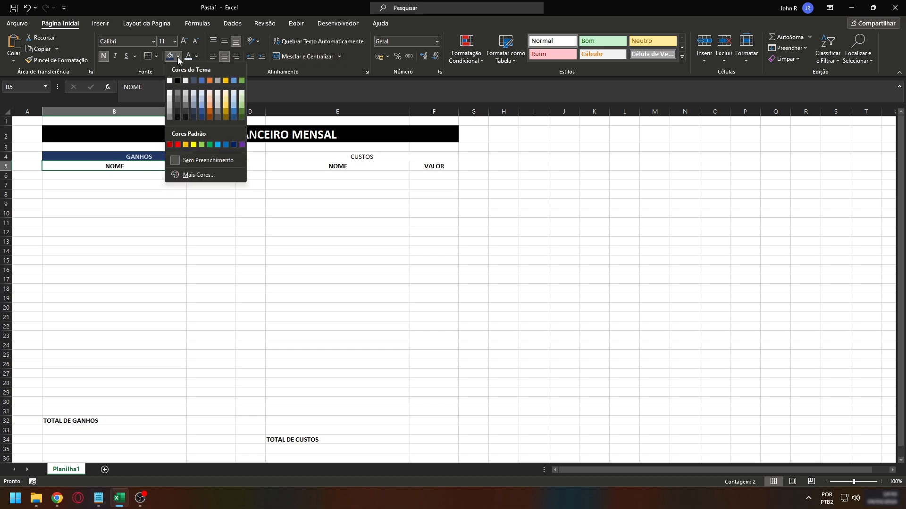
left_click(200, 98)
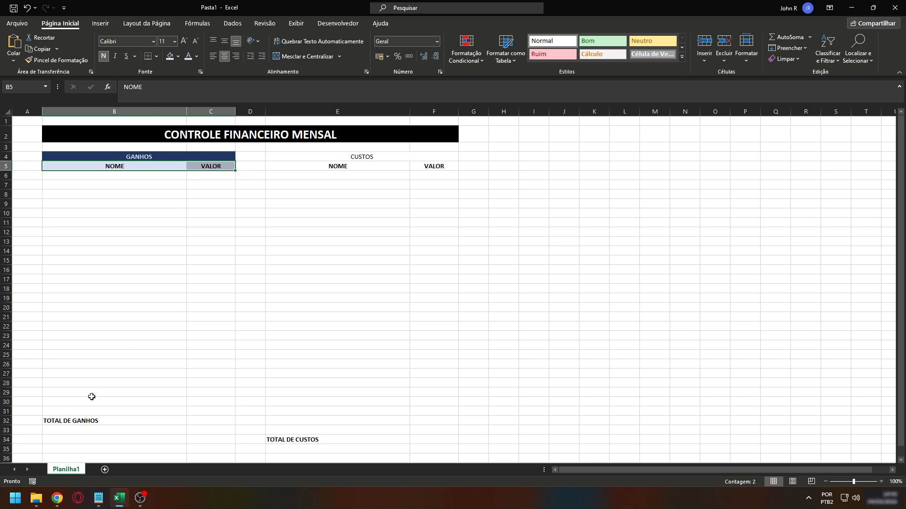
left_click(125, 423)
left_click_drag(125, 423, 192, 421)
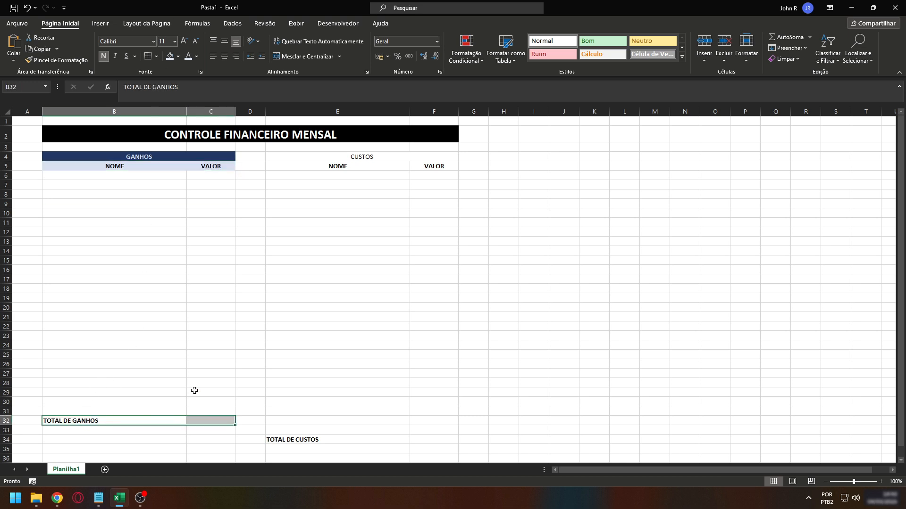
left_click(170, 57)
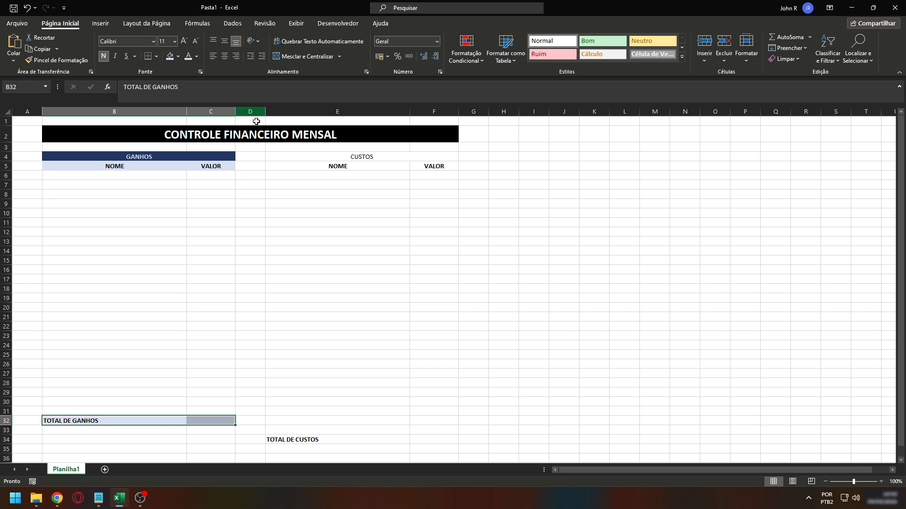
- Format the CUSTOS heading in E4:F4 with a dark orange fill and bold text in the lightest orange tint
left_click(340, 155)
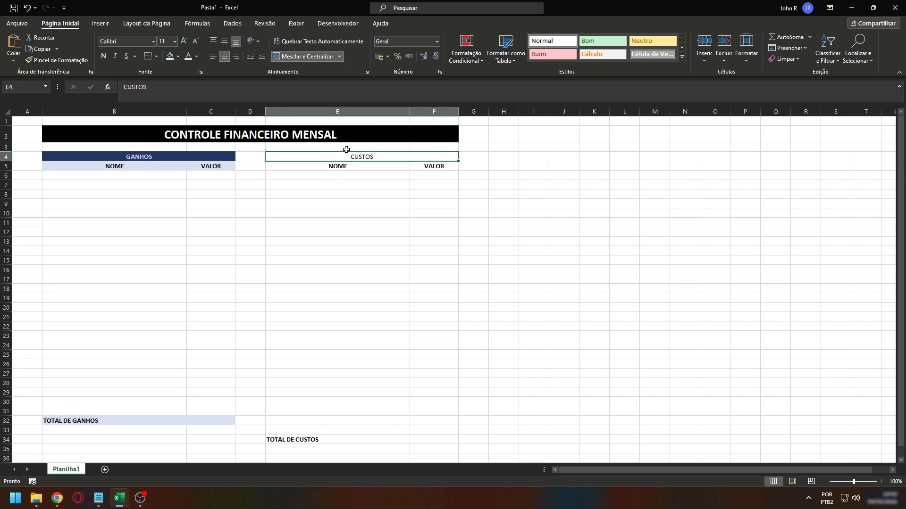
left_click(178, 57)
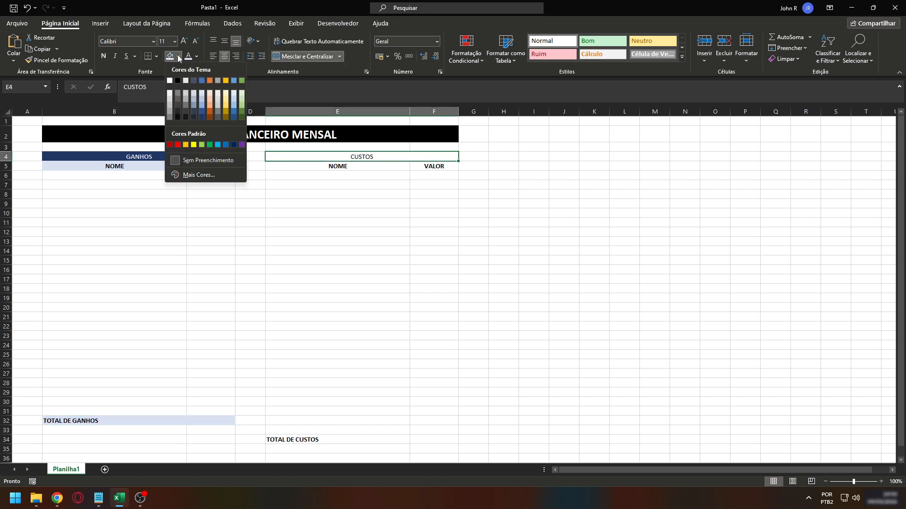
left_click(210, 114)
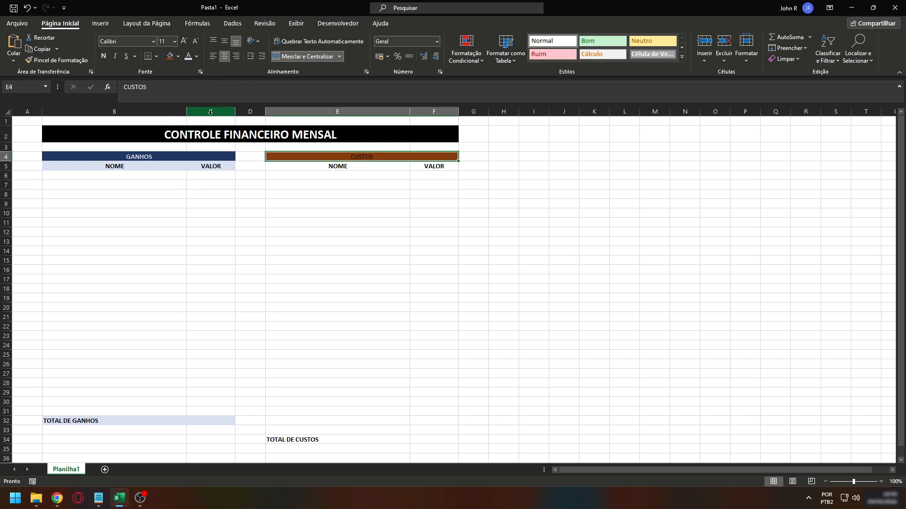
left_click(196, 56)
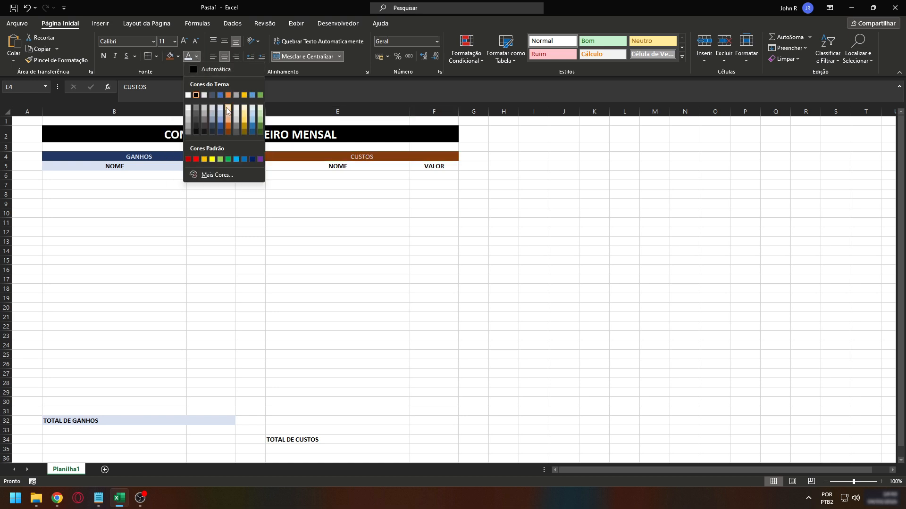
left_click(227, 110)
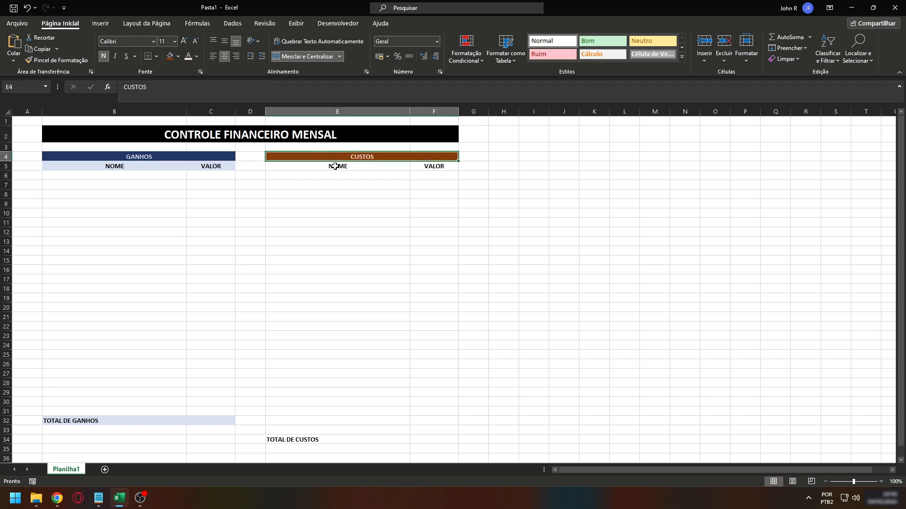
- Fill the NOME and VALOR headers in E5:F5 and the TOTAL DE CUSTOS row in E34:F34 with light orange
left_click_drag(335, 166, 425, 168)
left_click(179, 57)
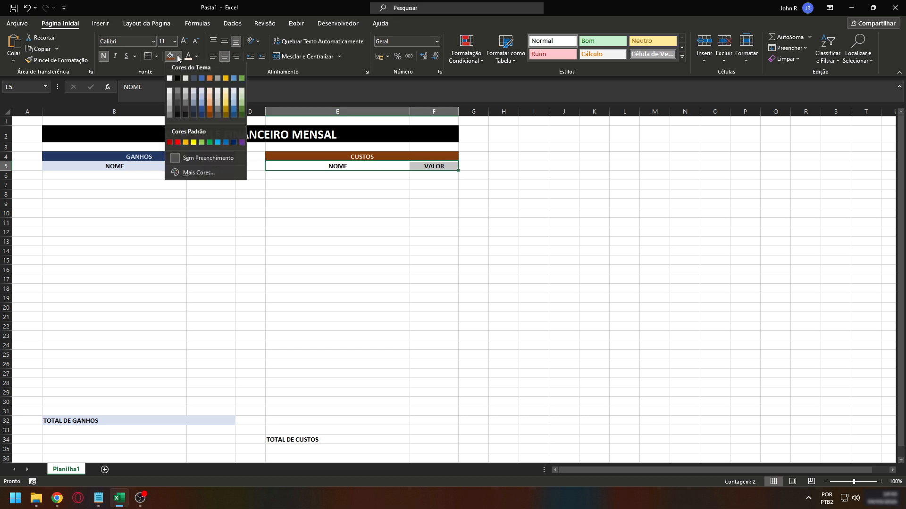
left_click(211, 92)
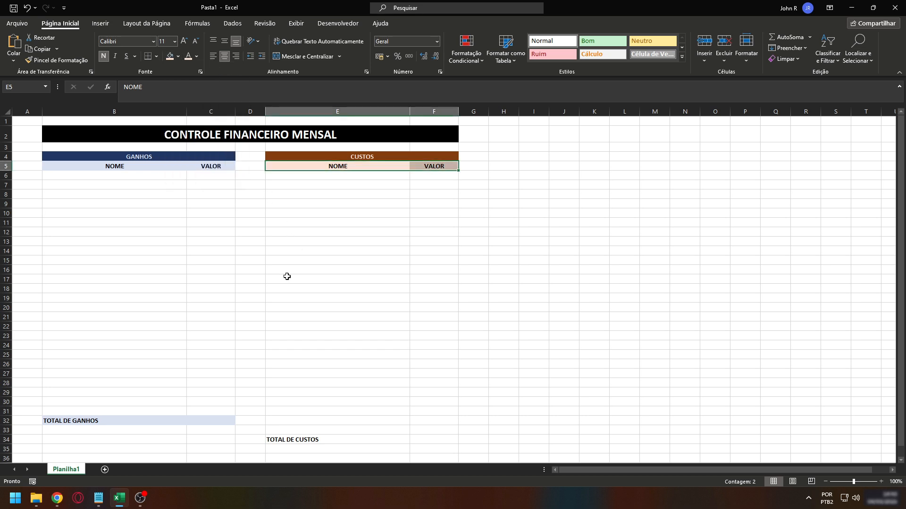
left_click_drag(284, 440, 421, 438)
left_click(170, 56)
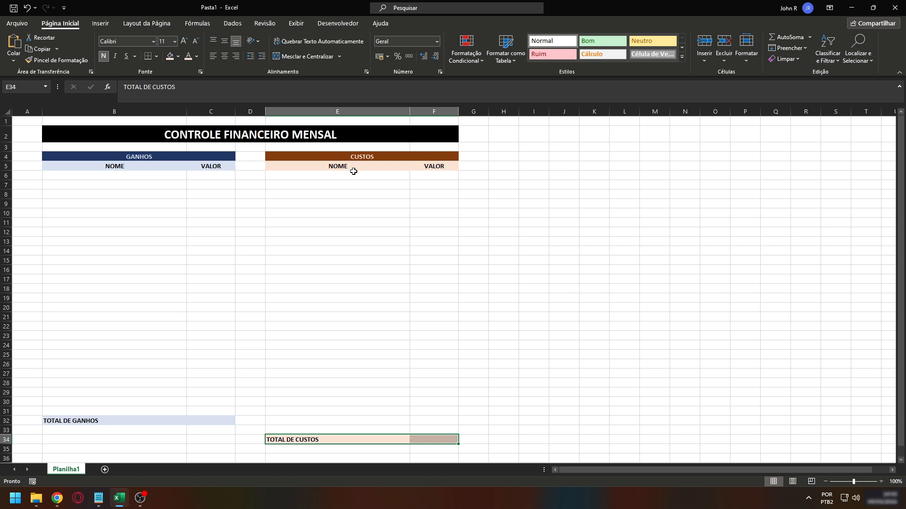
- Apply all borders to the GANHOS table in B4:C32
left_click_drag(154, 156, 152, 419)
key("super+shift+s")
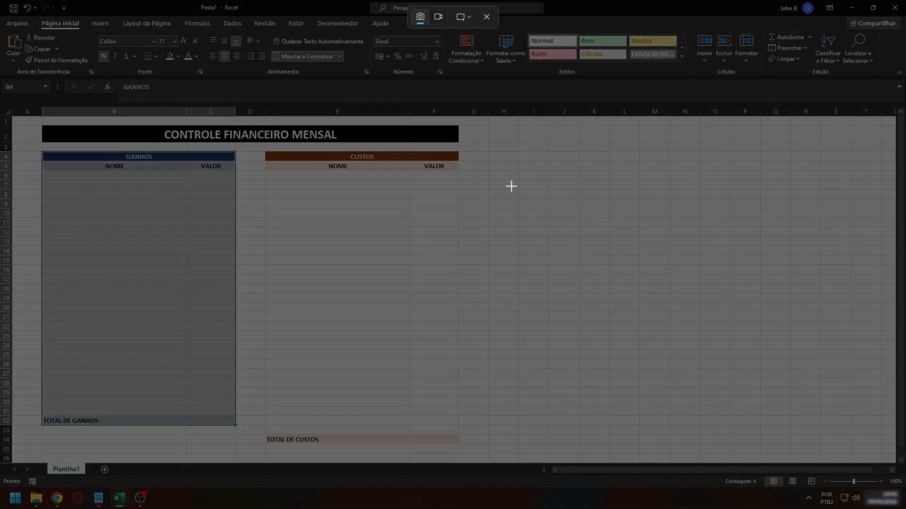
left_click_drag(142, 48, 160, 64)
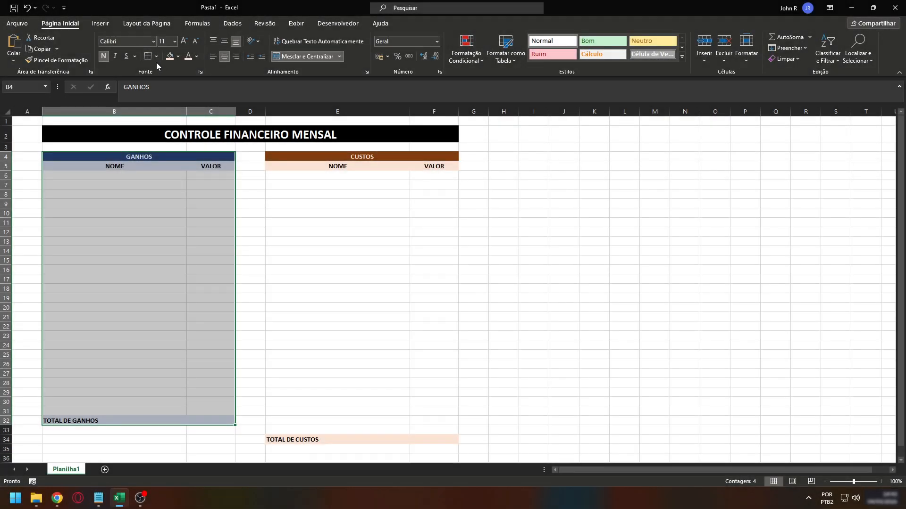
left_click(157, 60)
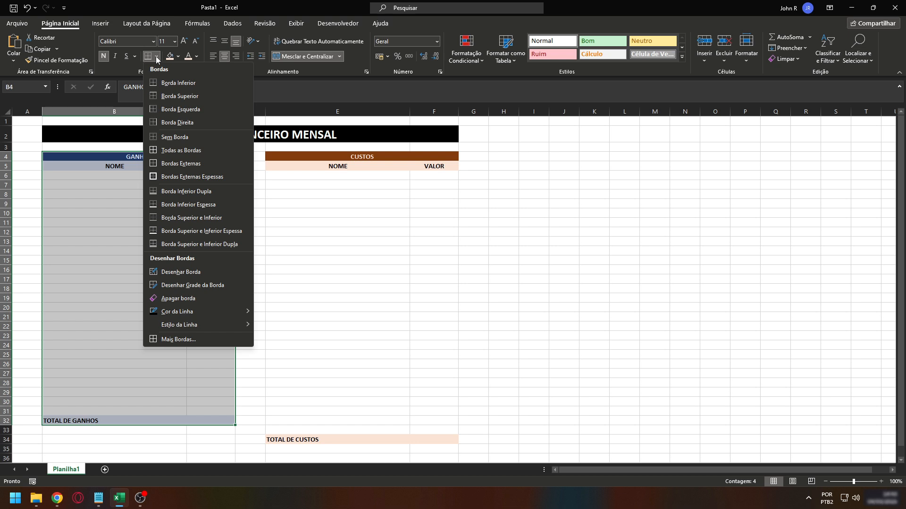
left_click(182, 150)
left_click(301, 230)
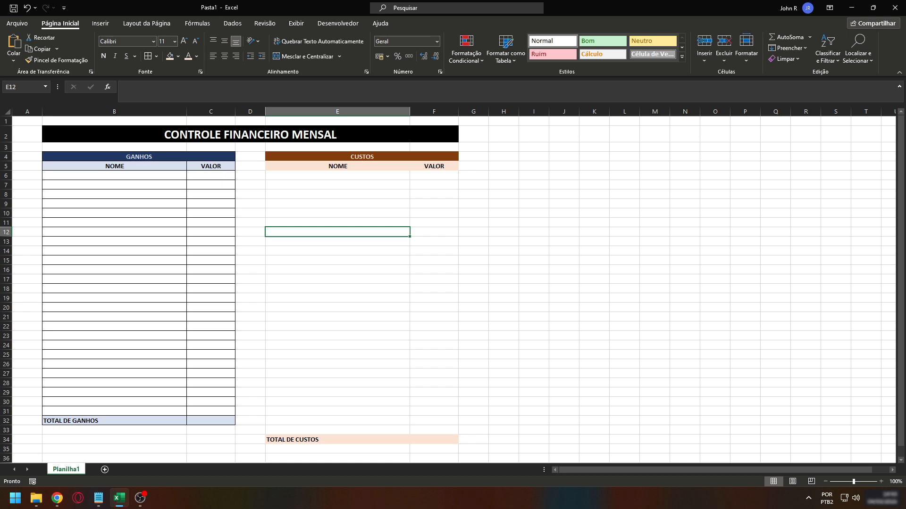
- Try removing all borders from the GANHOS table in B4:C32 and undo the removal
left_click_drag(174, 154, 174, 421)
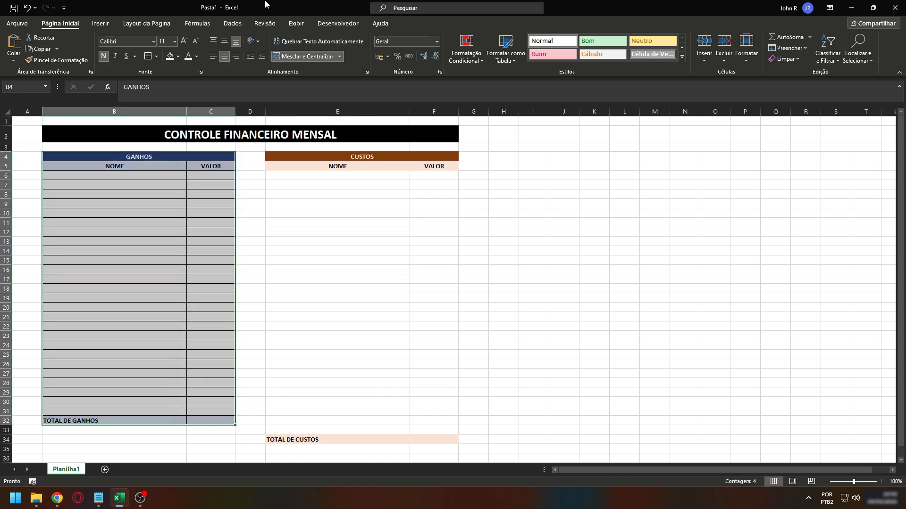
left_click(156, 56)
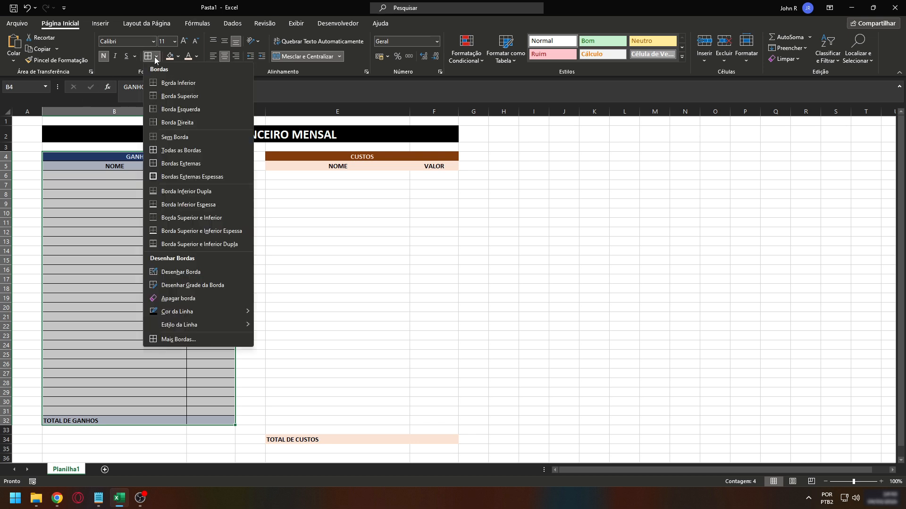
left_click(183, 137)
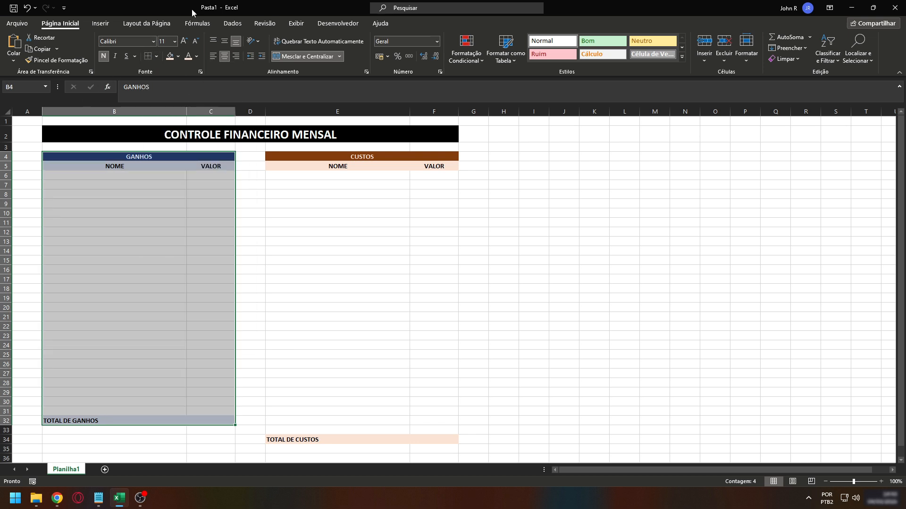
left_click(364, 218)
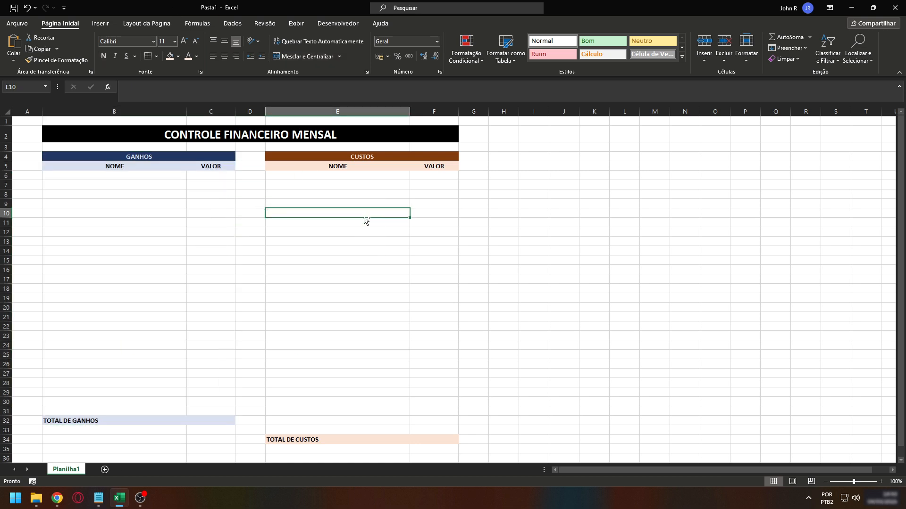
key("ctrl+z")
left_click(342, 203)
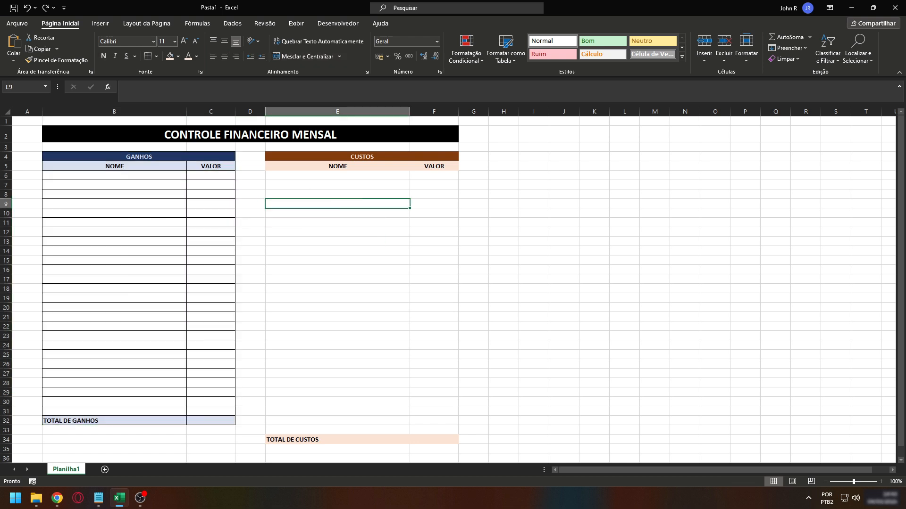
- Apply all borders to the CUSTOS table in E4:F34
left_click_drag(361, 156, 366, 447)
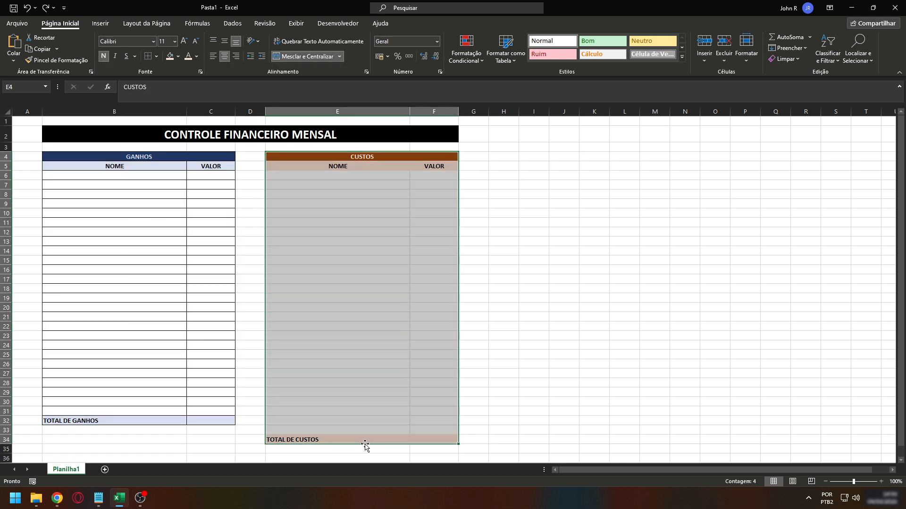
left_click(157, 57)
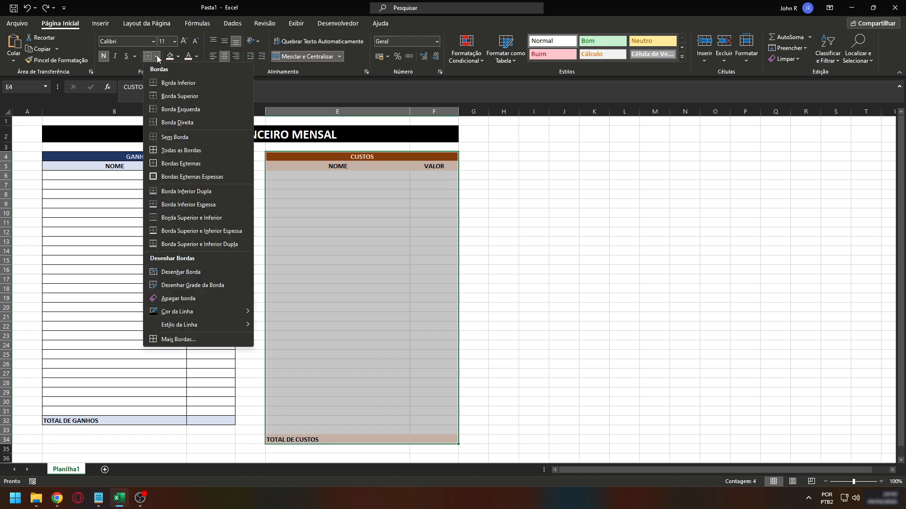
left_click(201, 150)
left_click(551, 233)
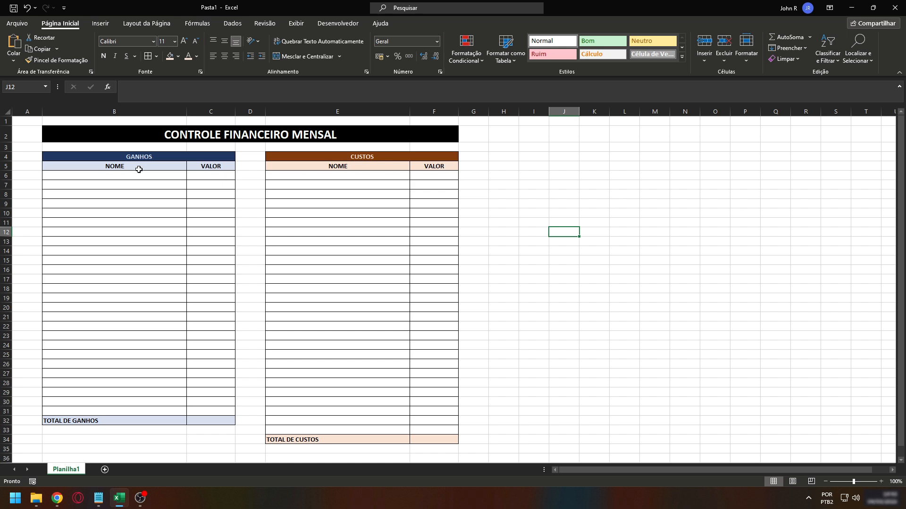
- Enter the first two income entries in the GANHOS table: SALÁRIO 3000 in row 6 and VALE ALIMENTAÇÃO 400 in row 7
left_click(127, 177)
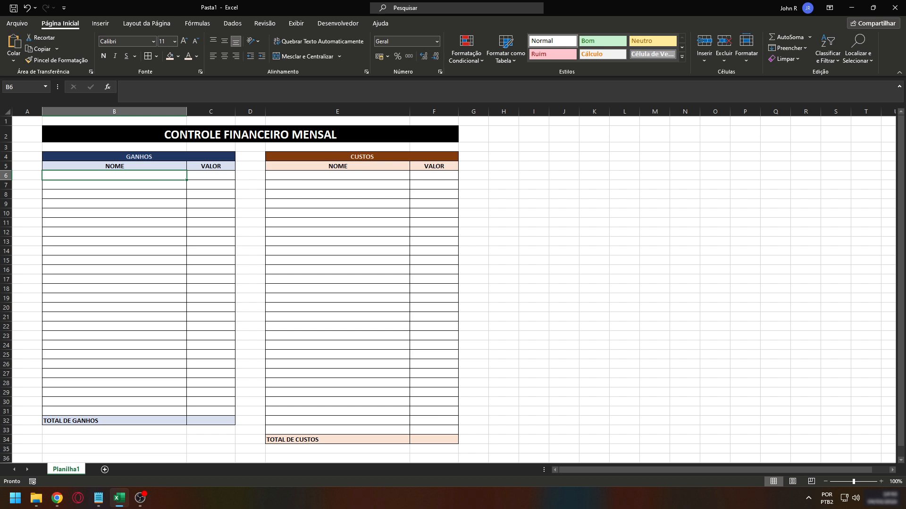
type("SALÁRIO")
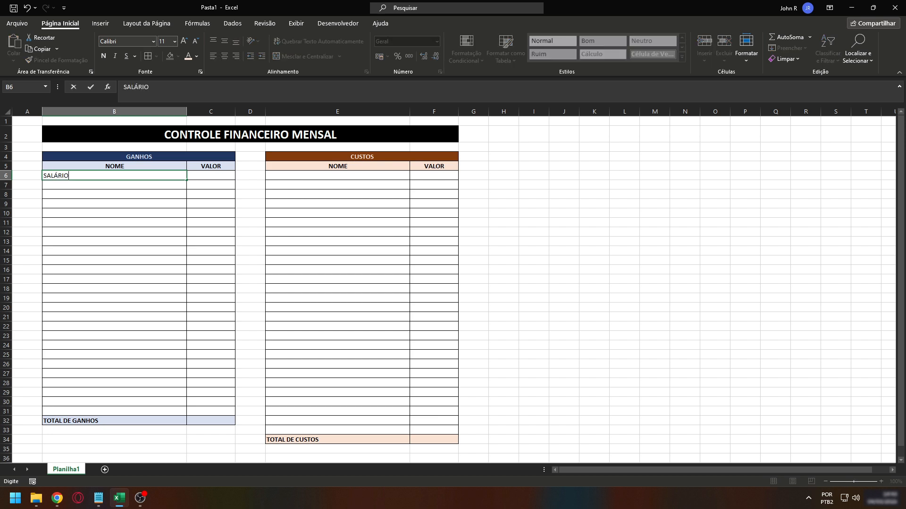
key("Tab")
type("3000")
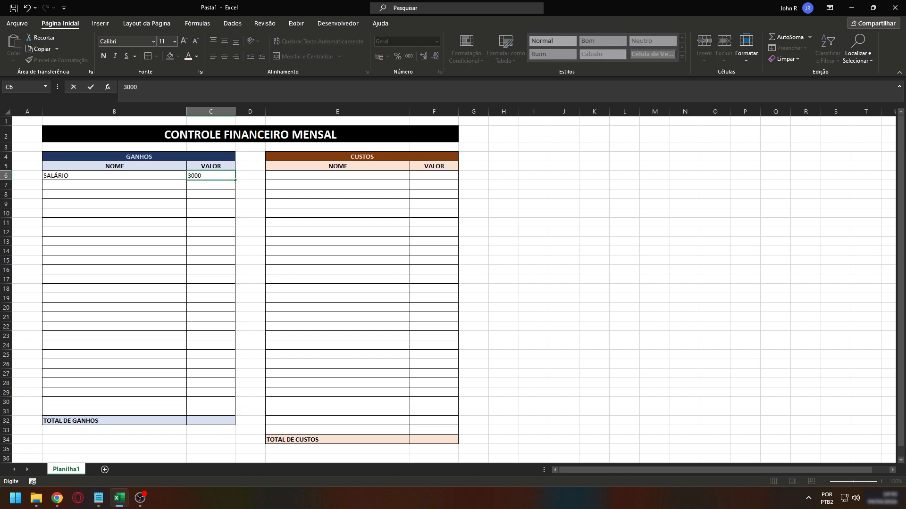
key("Return")
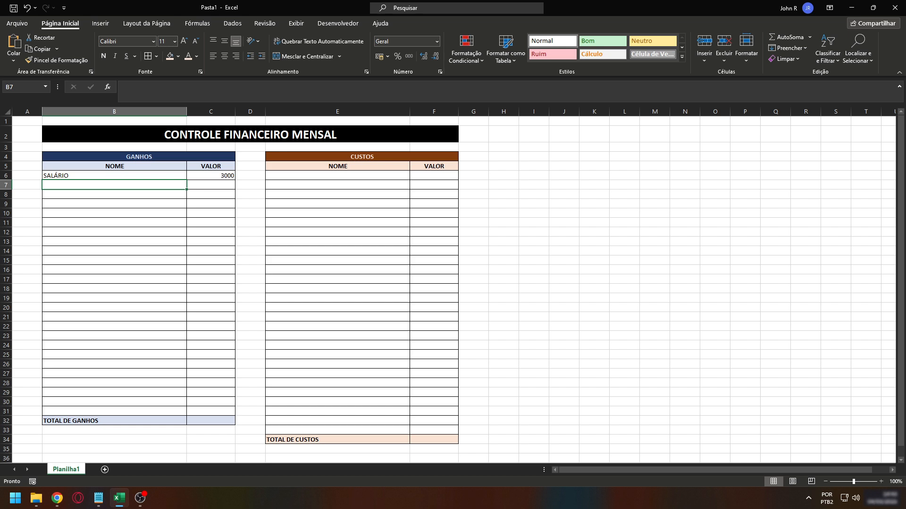
type("VALE A")
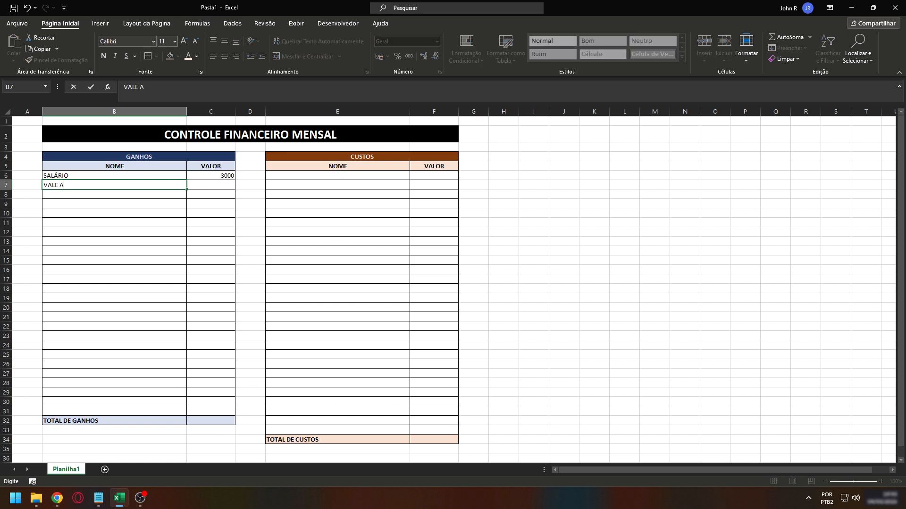
type("LIMENTAÇÃO")
key("Tab")
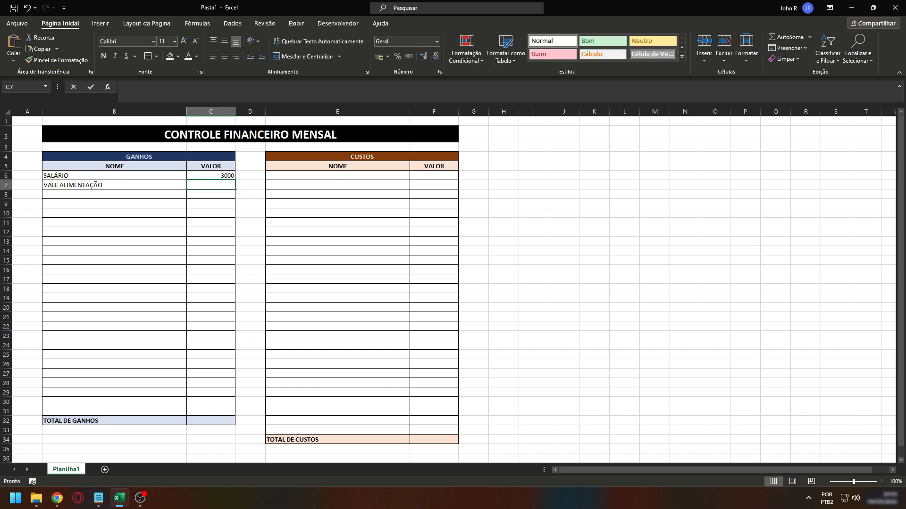
type("400")
key("Return")
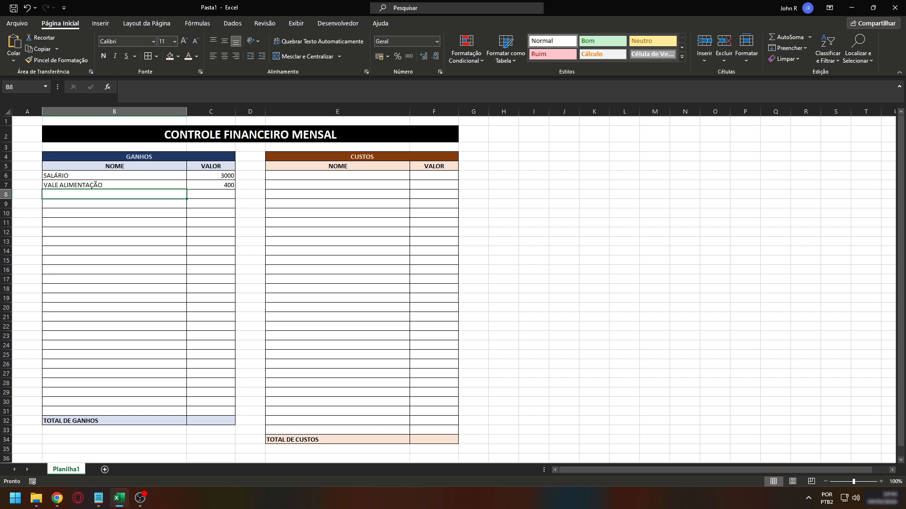
- Add the income entries DIVIDENDOS with 35 in row 8 and VENDA DE DOCES with 500 in row 9
type("DIVIDENDOS")
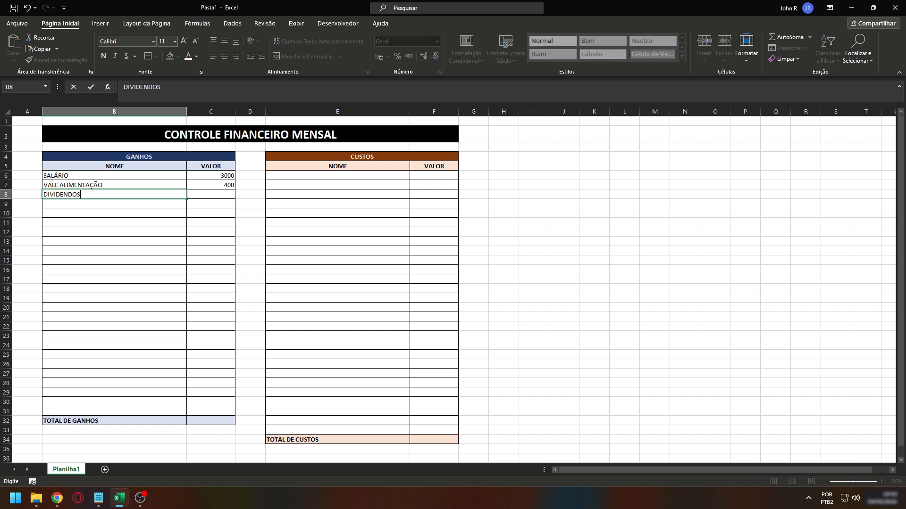
key("Tab")
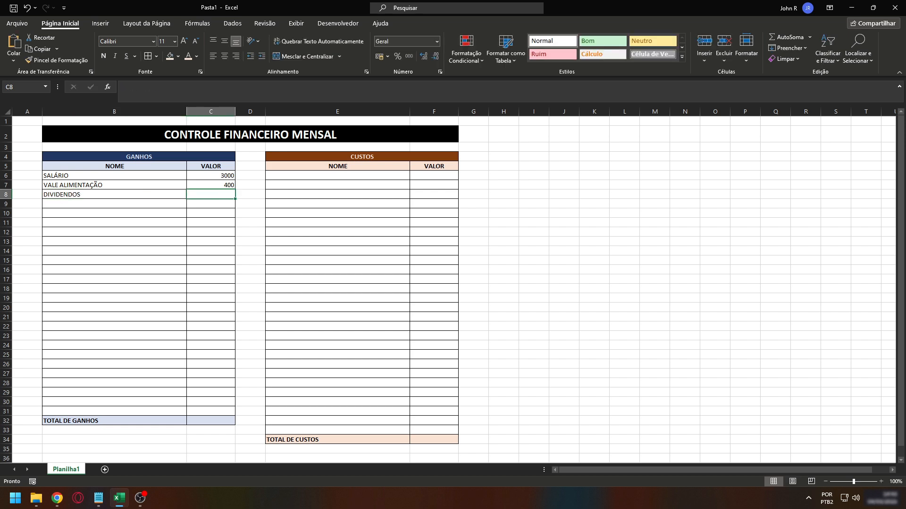
type("35")
key("Return")
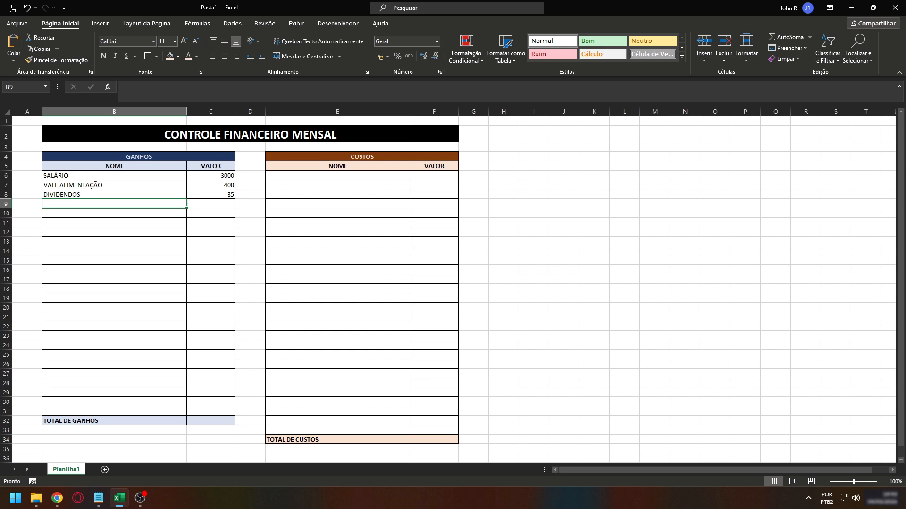
type("VENDA")
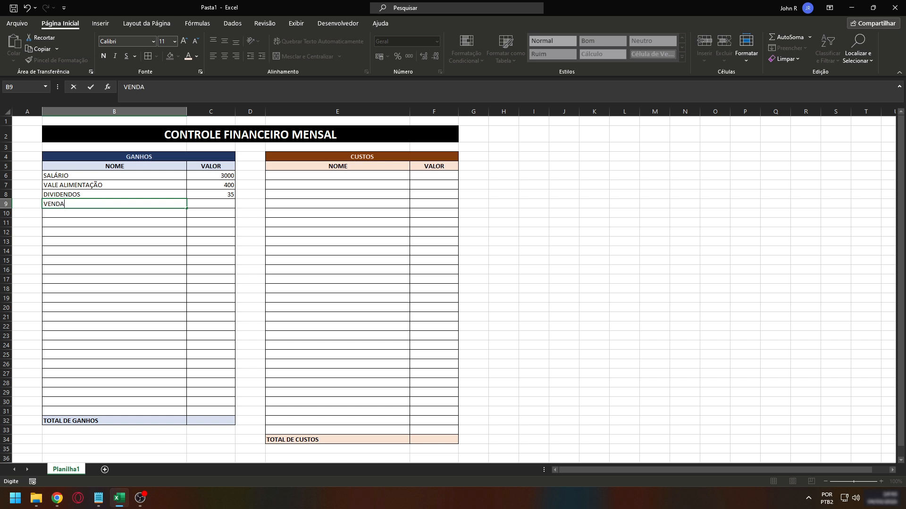
type(" DE DOCES")
key("Tab")
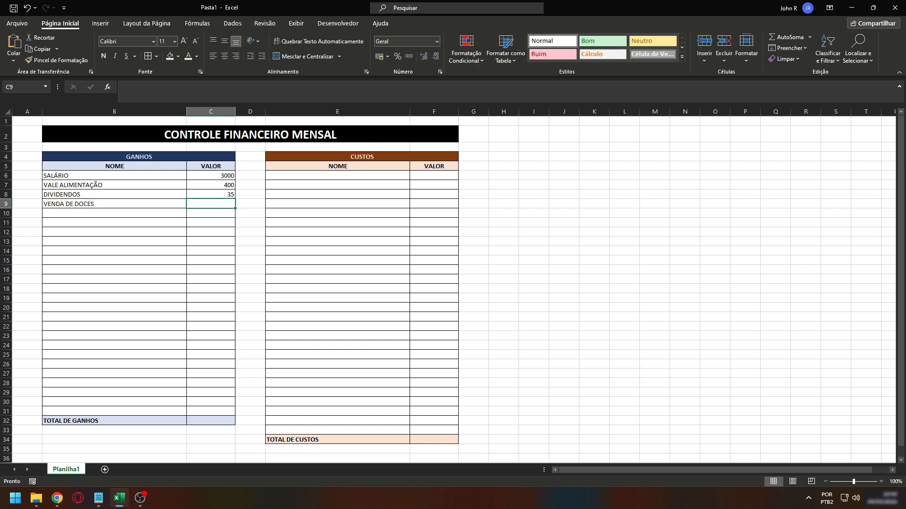
type("500")
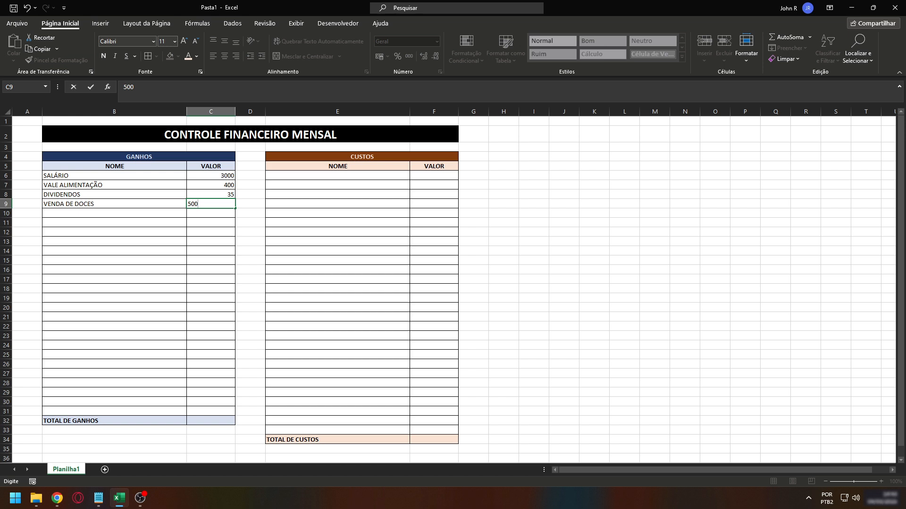
key("Return")
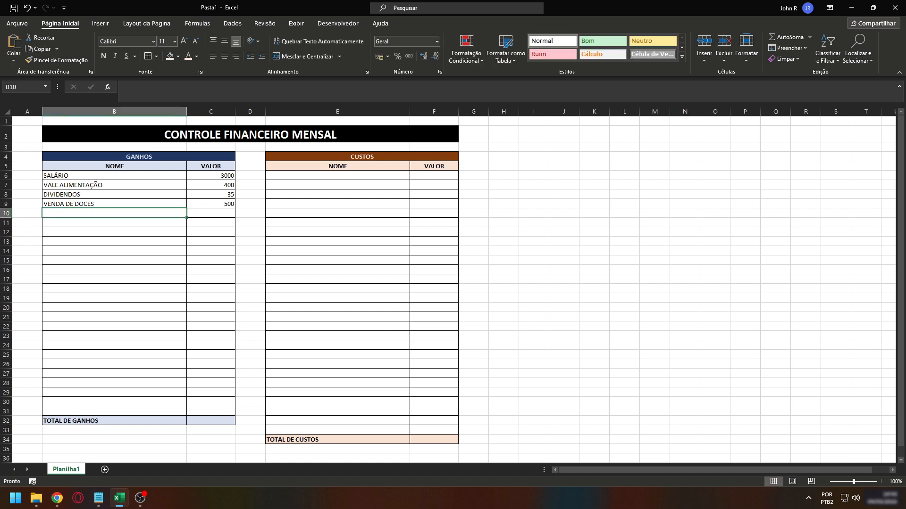
- Try totalling the income in C32 with the formula =C6+C7+C8+C9+C10+C11, and clear the cell again
left_click(212, 421)
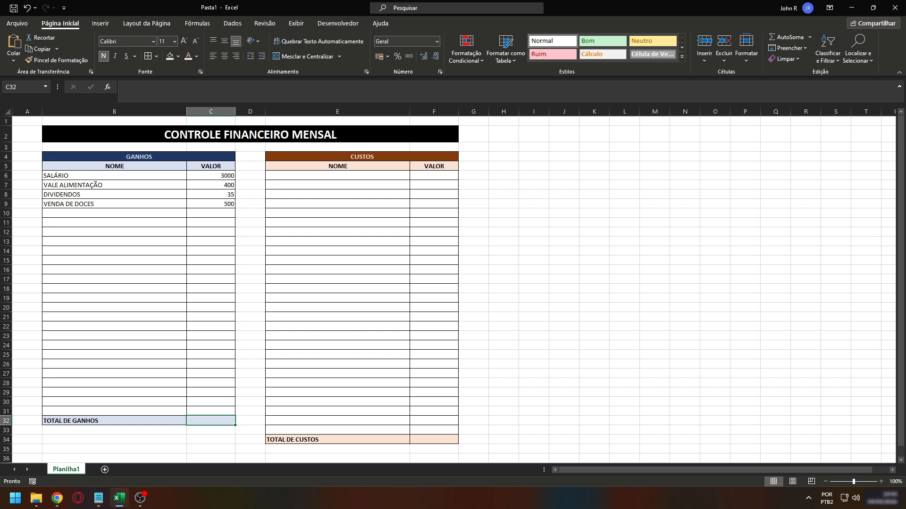
type("=")
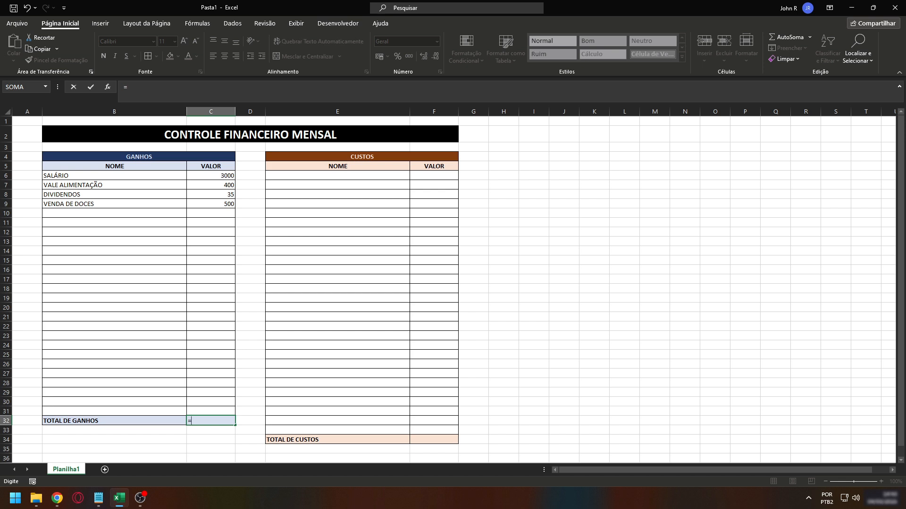
left_click(219, 175)
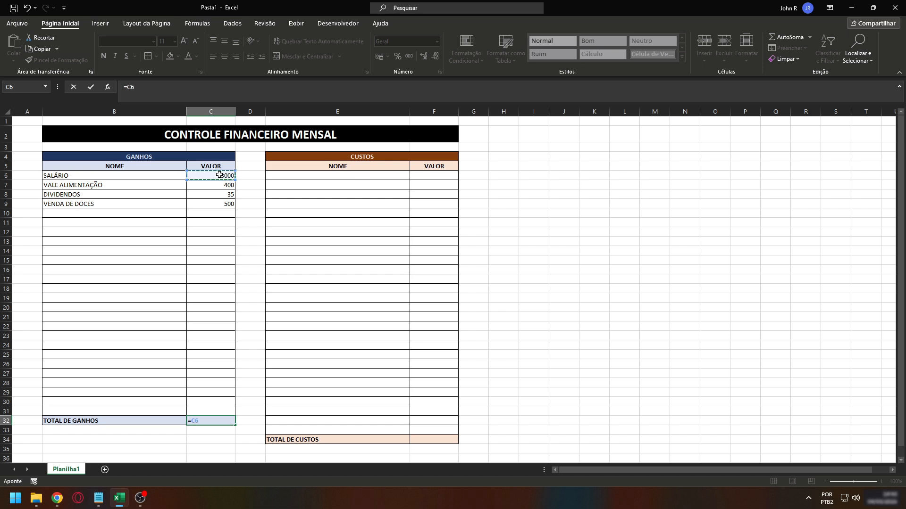
type("+")
left_click(220, 185)
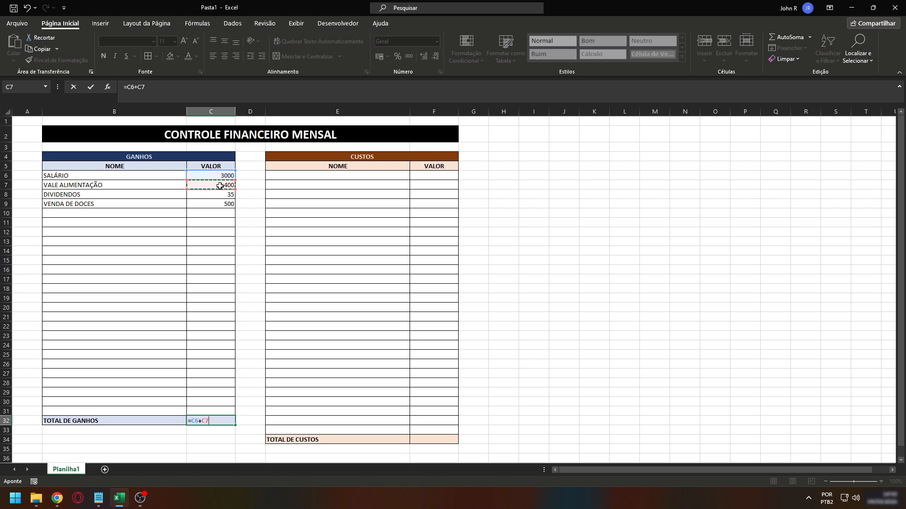
type("+")
left_click(216, 194)
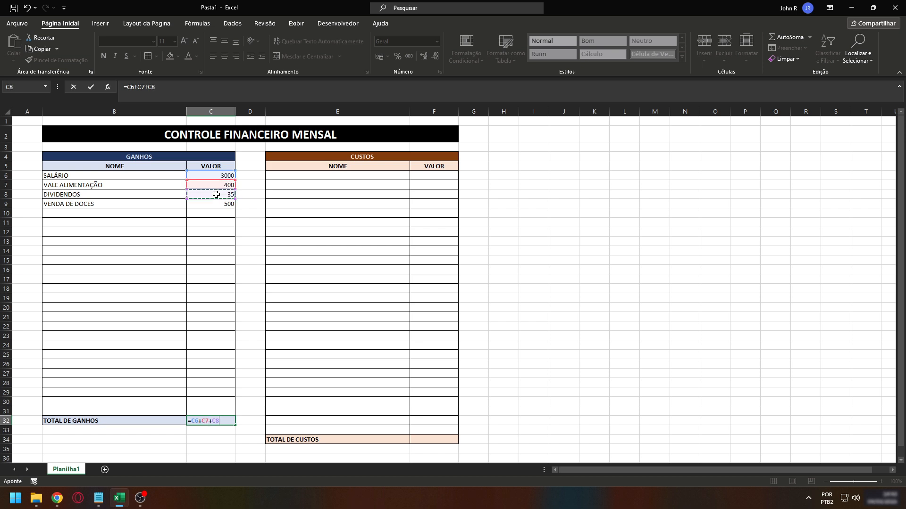
type("+")
left_click(211, 205)
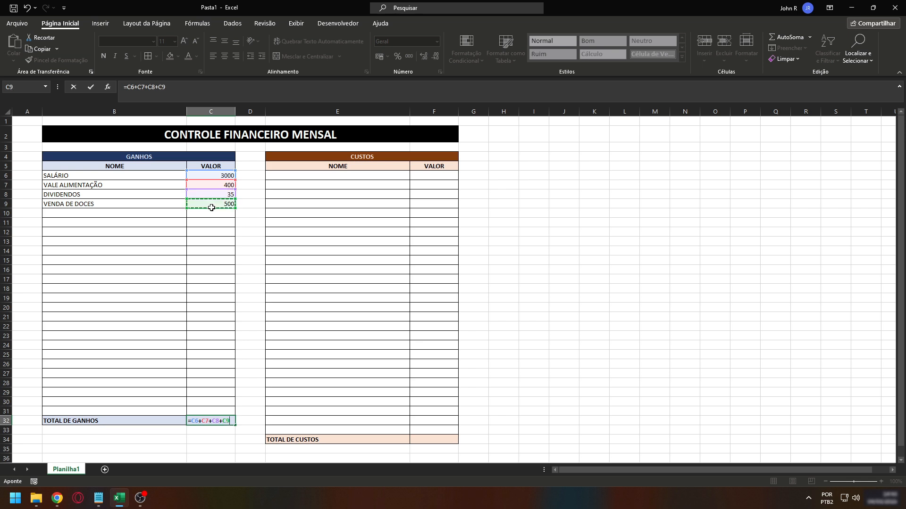
type("+")
left_click(208, 213)
type("+")
left_click(208, 224)
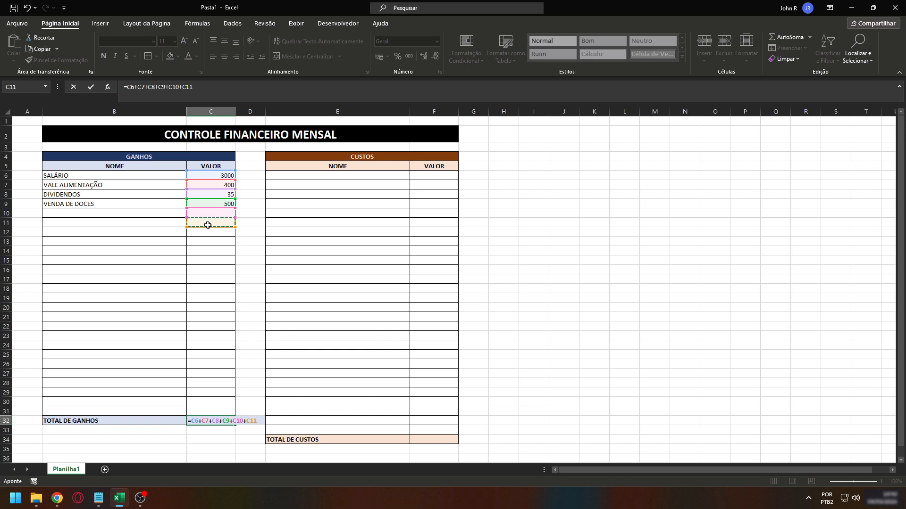
key("Return")
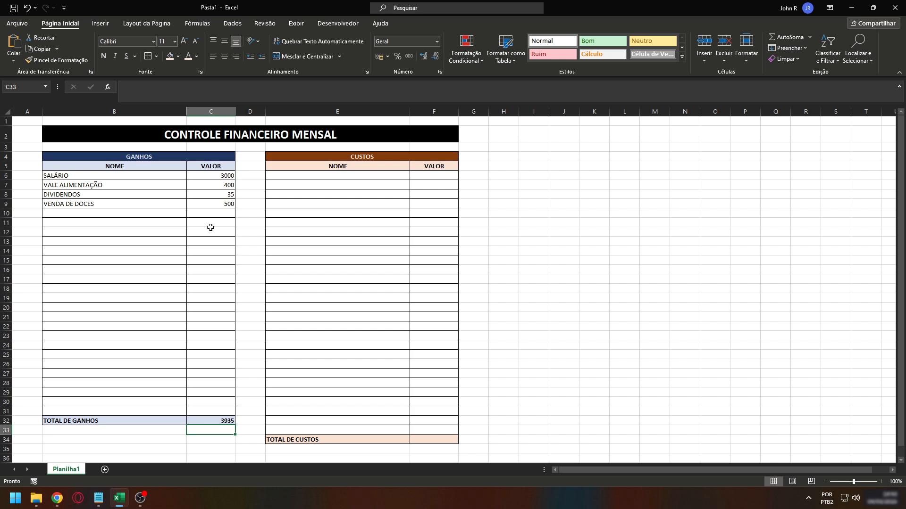
left_click(209, 420)
key("Delete")
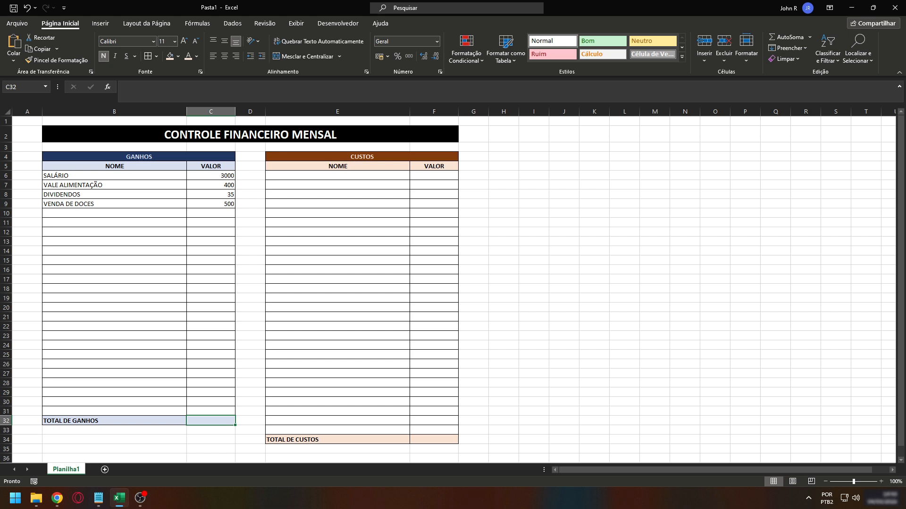
- Total the income values in C32 with the formula =SOMA(C6:C31)
type("=")
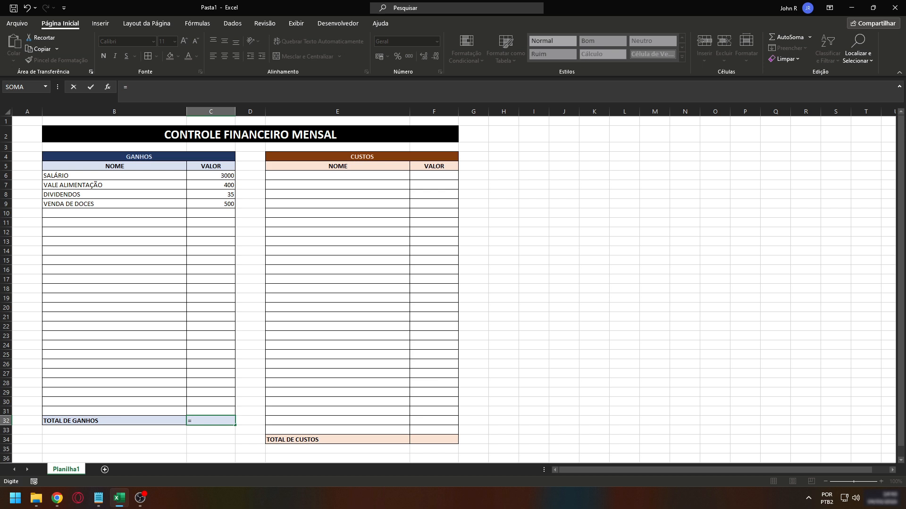
type("SO")
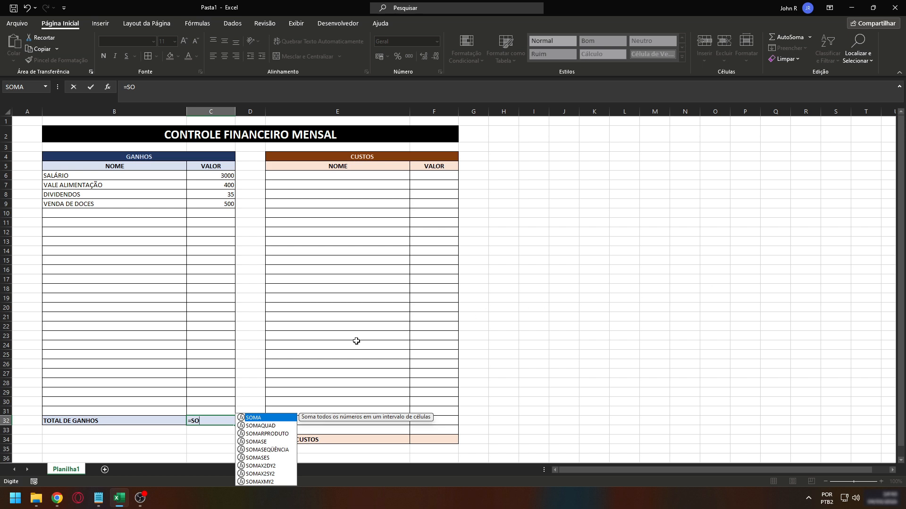
double_click(252, 419)
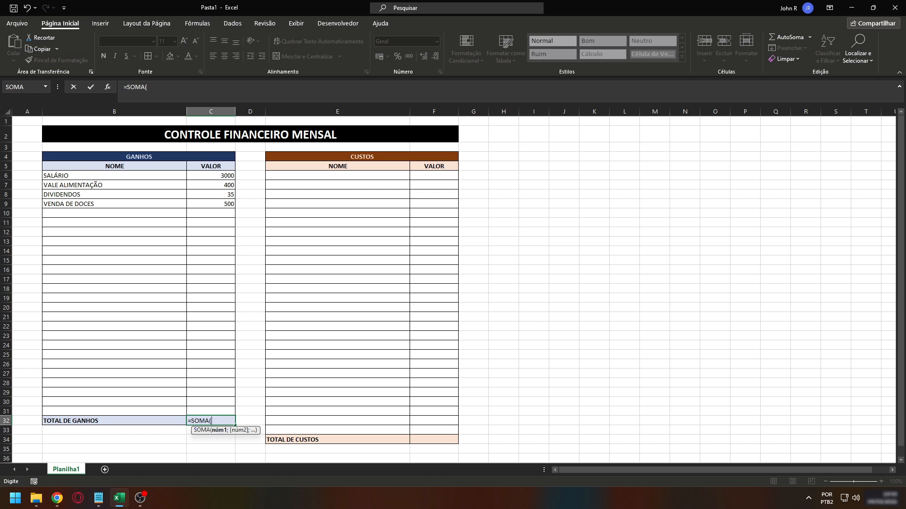
left_click_drag(213, 176, 208, 410)
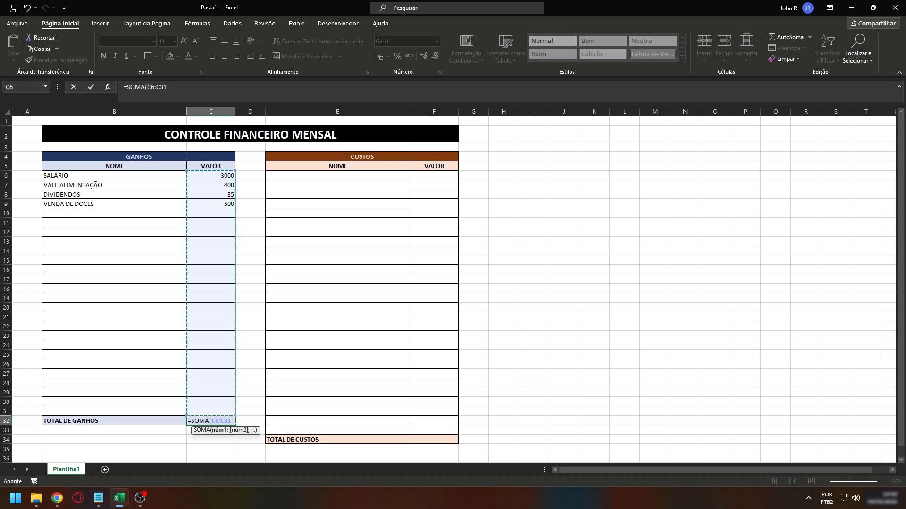
type(")")
key("Return")
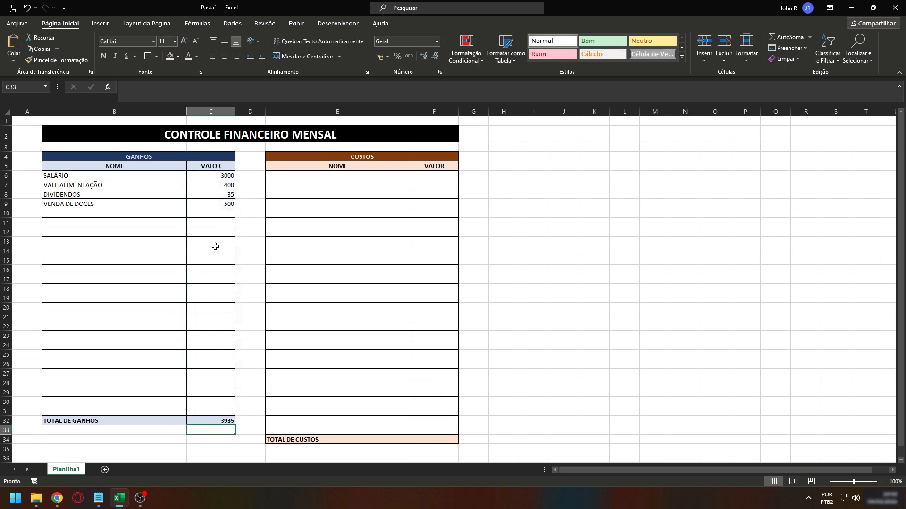
- Test the income total by entering the extra values 100 in C11 and 800 in C12
left_click(217, 221)
type("100")
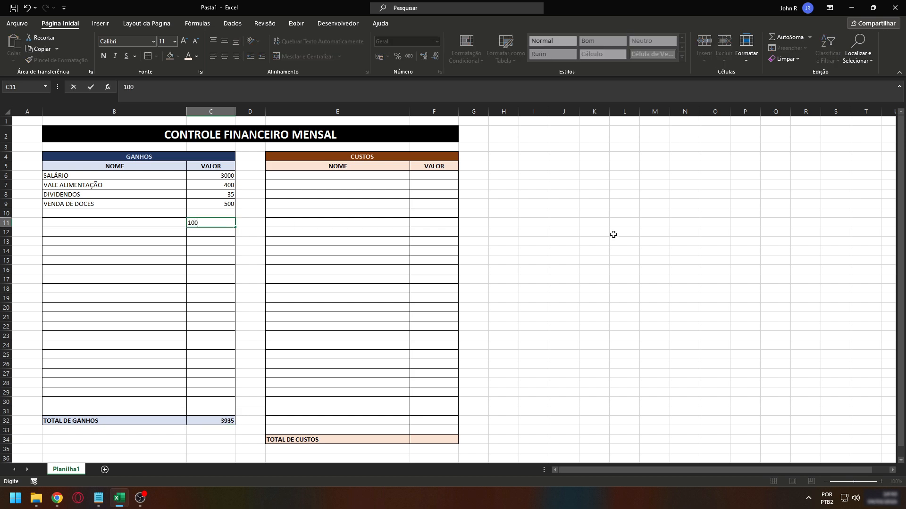
key("Return")
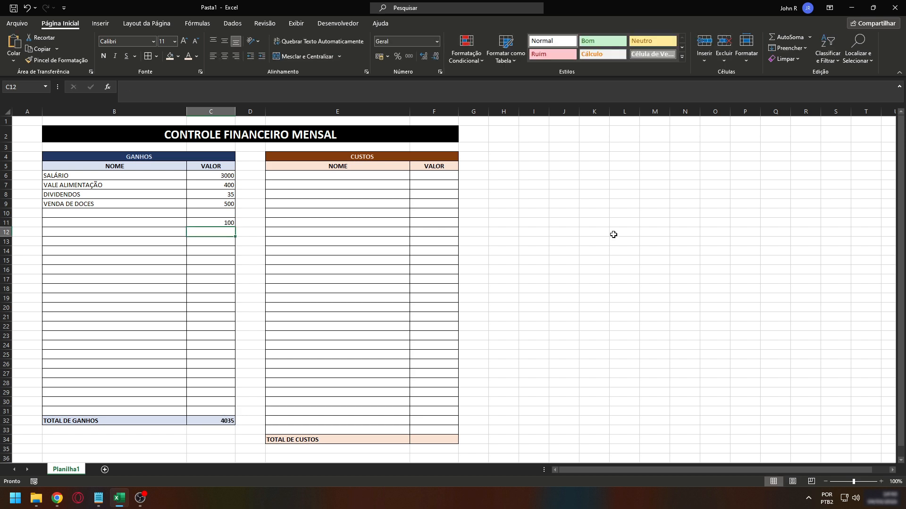
type("800")
key("Return")
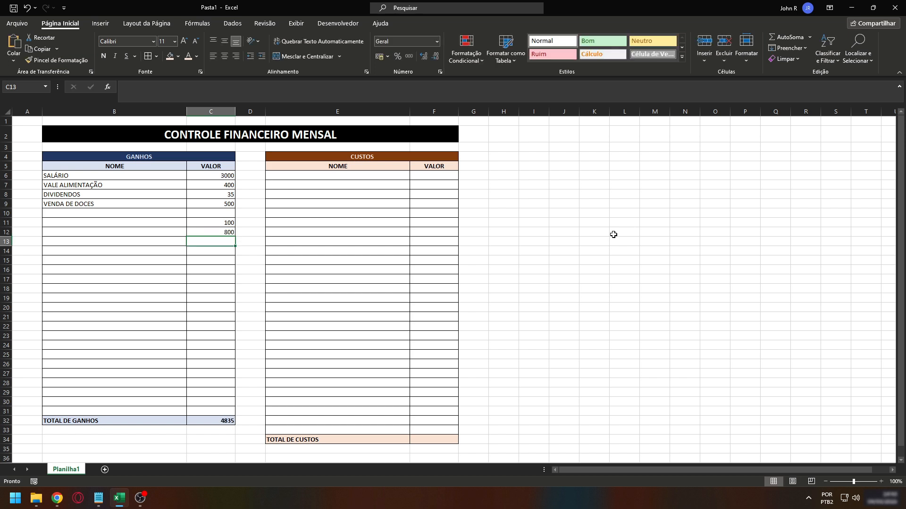
- Try a SALÁRIO value of 4000 in C6 to test the income total
key("Up")
key("Up")
key("Up")
key("Up")
key("Up")
key("Up")
key("Up")
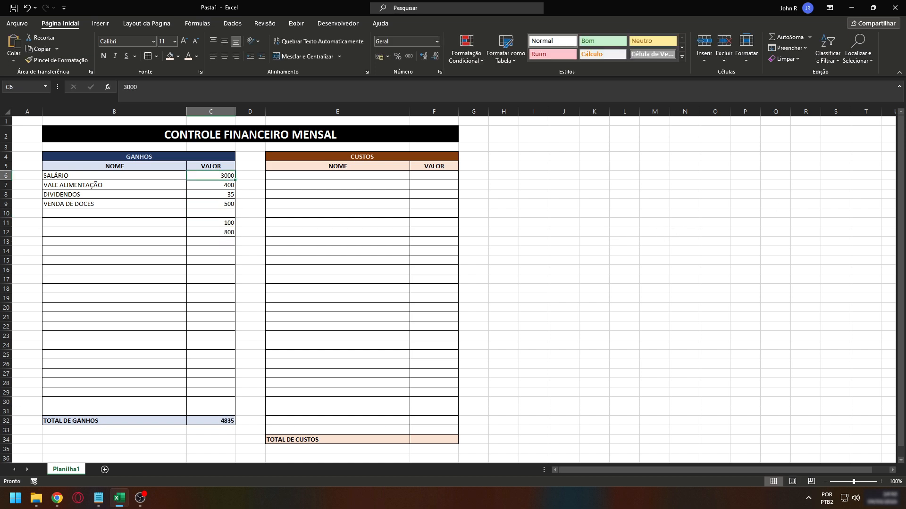
type("4000")
key("Return")
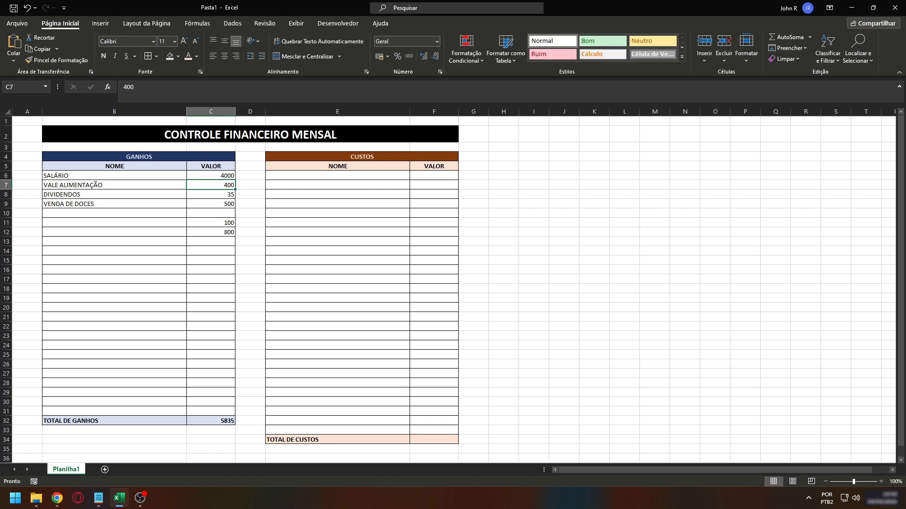
- Undo the three test entries in C6, C12 and C11 of the GANHOS table
key("ctrl+z")
key("ctrl+z")
key("ctrl+z")
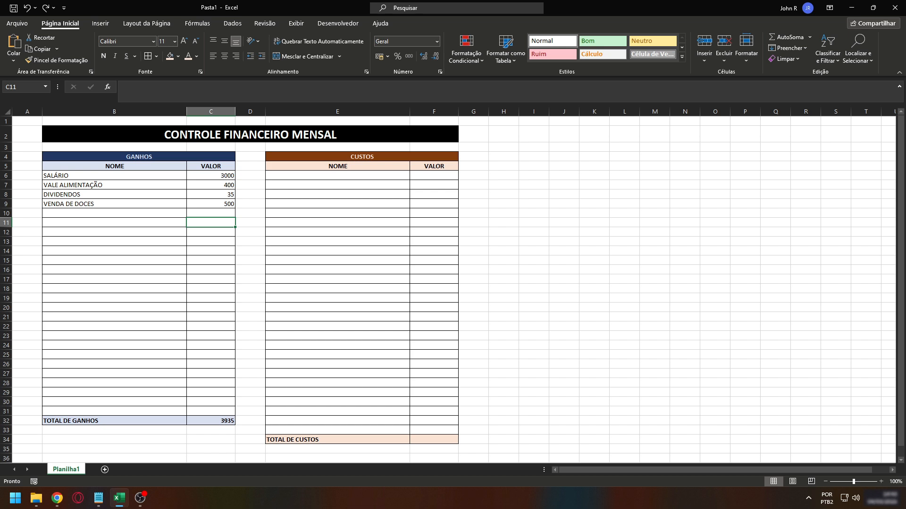
- Format the GANHOS values in C6:C32, including the total, with the Moeda number format
left_click_drag(221, 175, 221, 420)
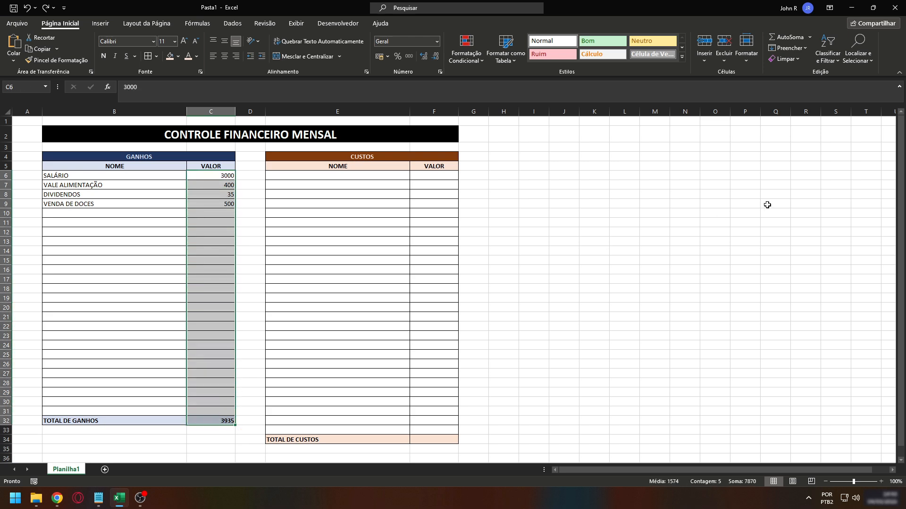
key("super+shift+s")
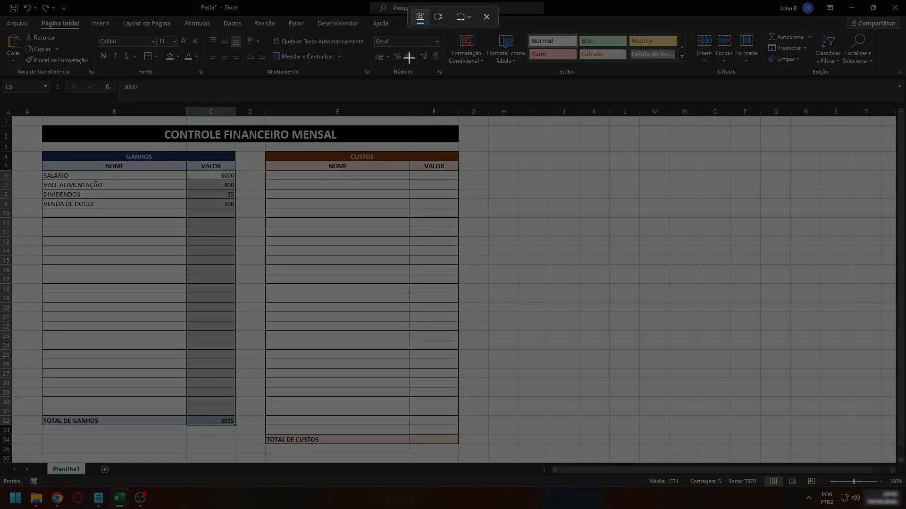
left_click_drag(372, 32, 443, 52)
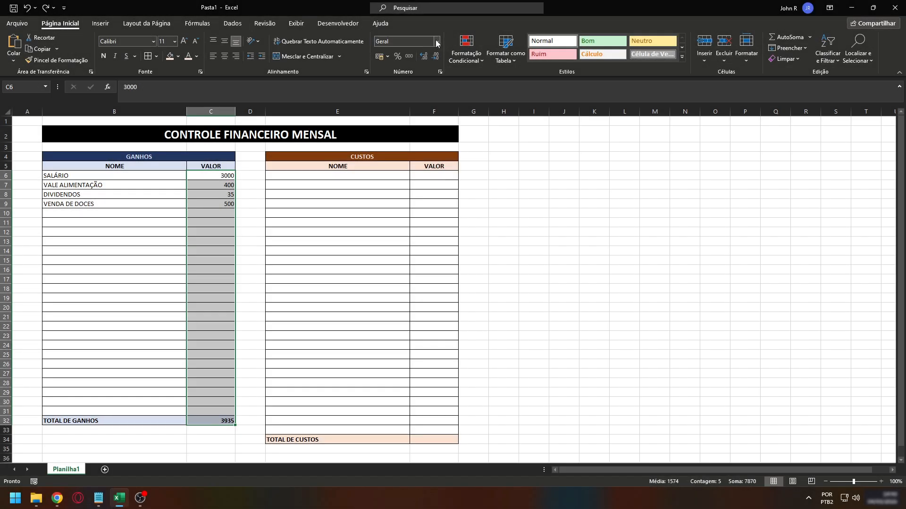
left_click(437, 41)
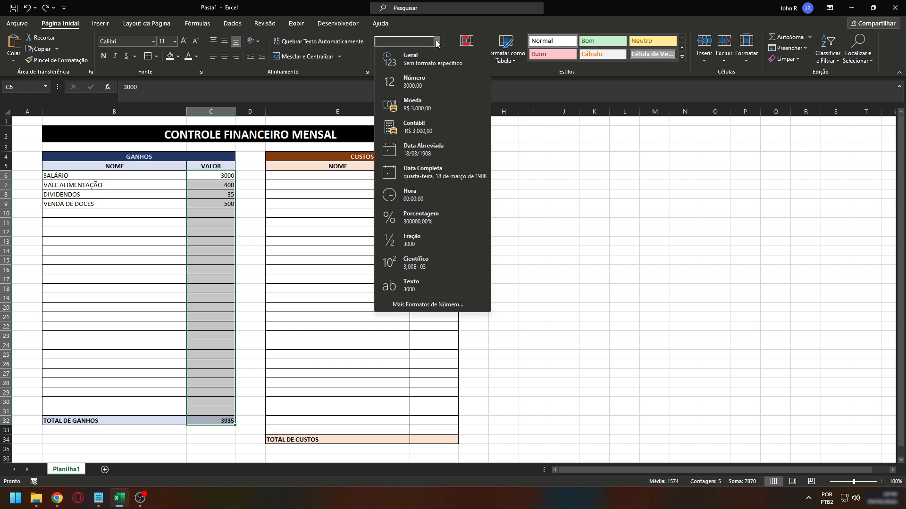
left_click(430, 105)
left_click(317, 242)
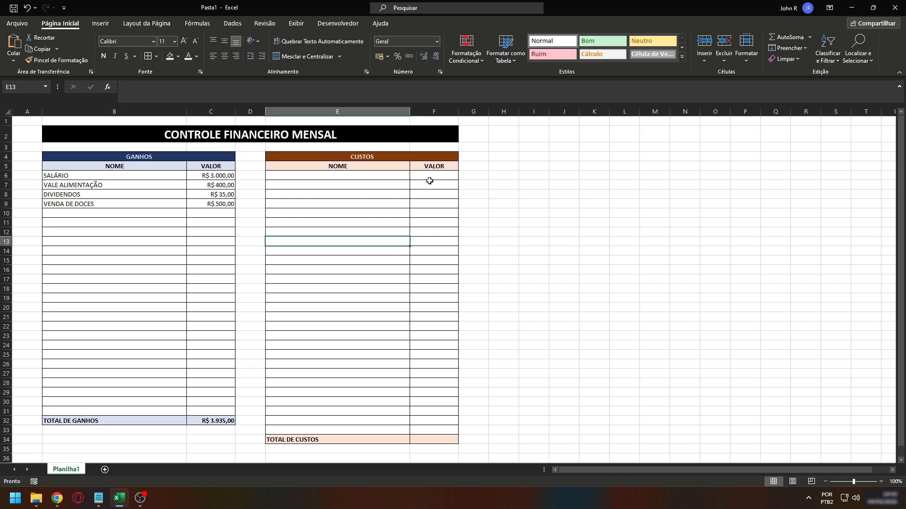
- Apply the Moeda number format to the CUSTOS value cells F6:F34, including the total
left_click_drag(428, 173, 429, 438)
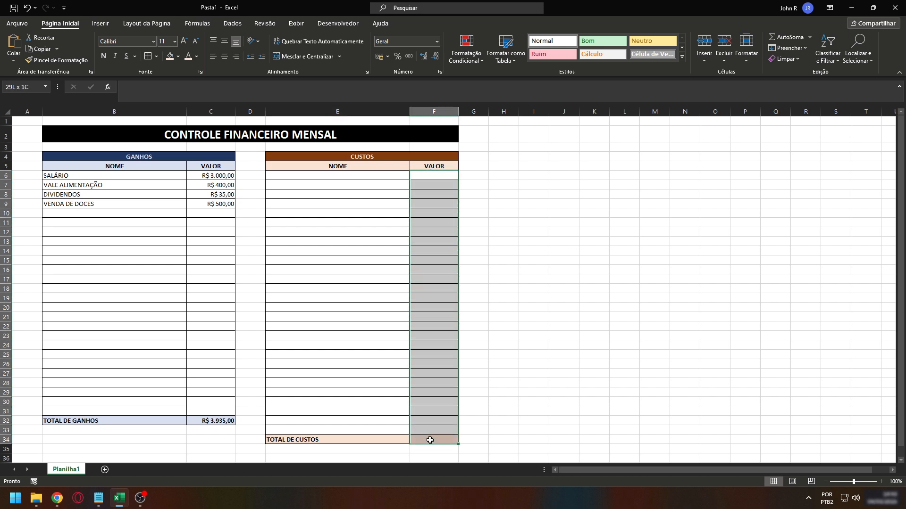
left_click(437, 41)
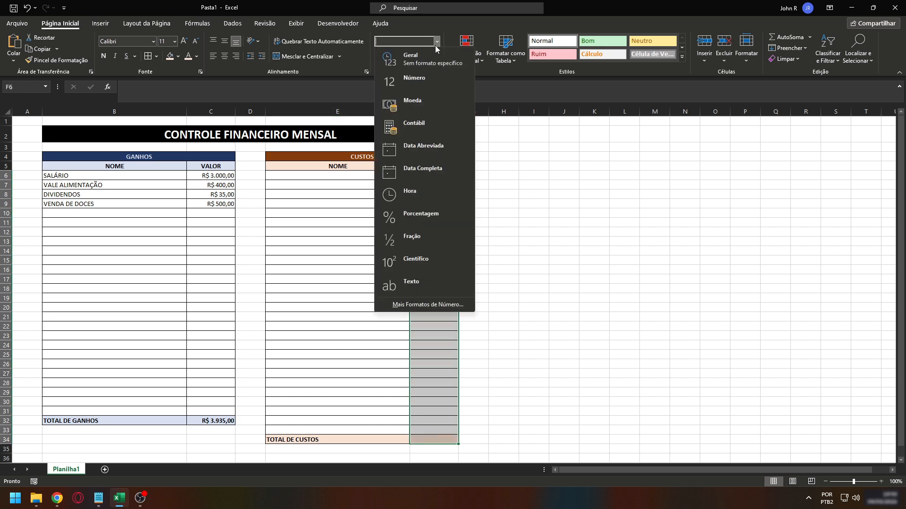
left_click(431, 98)
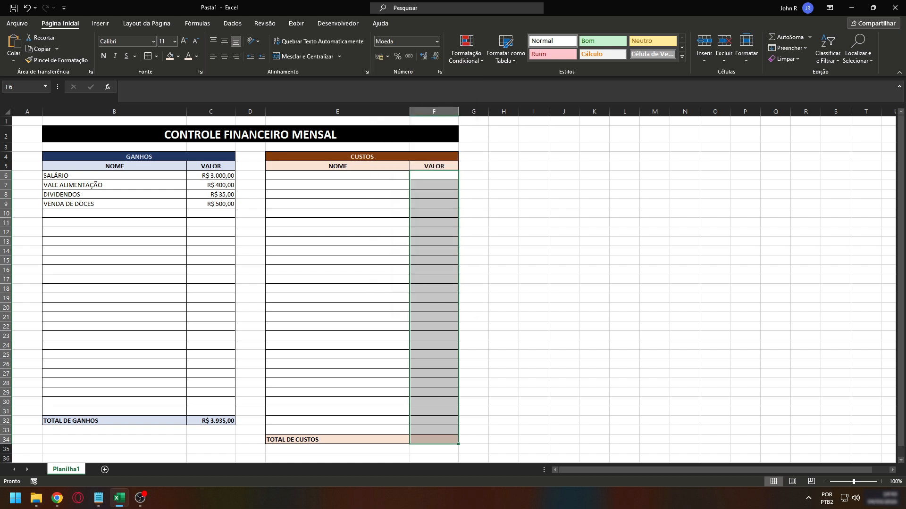
- Total the costs in F34 with the formula =SOMA(F6:F33)
left_click(425, 439)
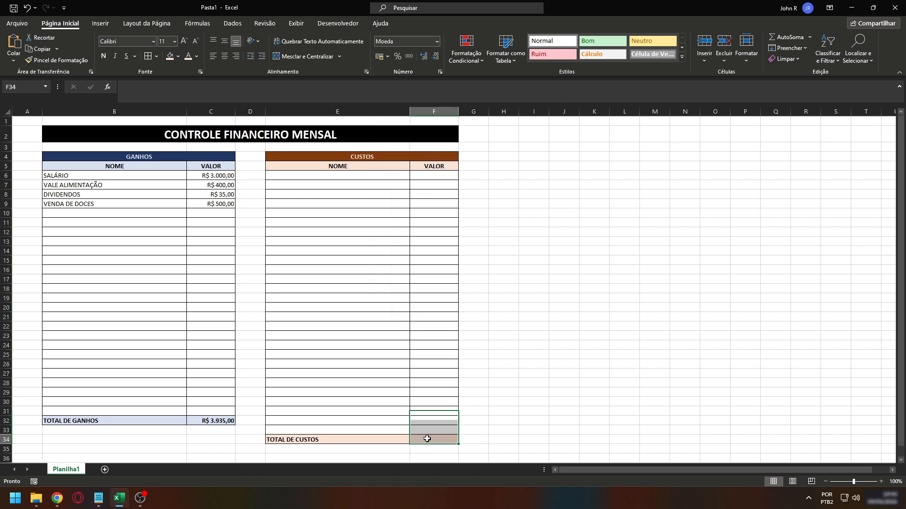
type("=SOM")
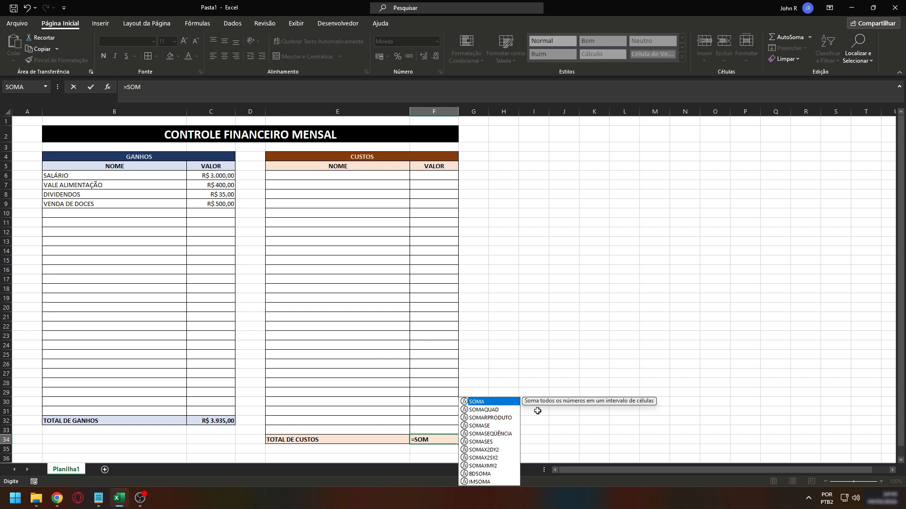
double_click(483, 402)
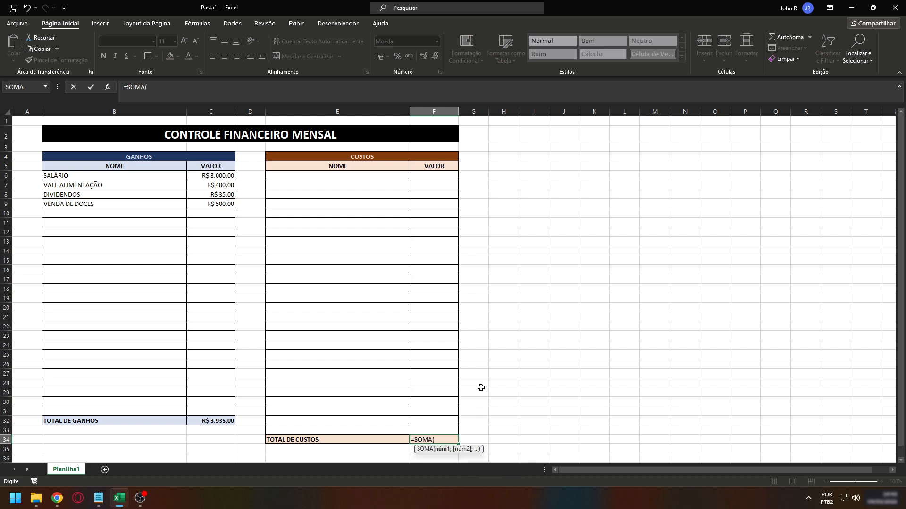
left_click(424, 177)
left_click_drag(425, 177, 423, 429)
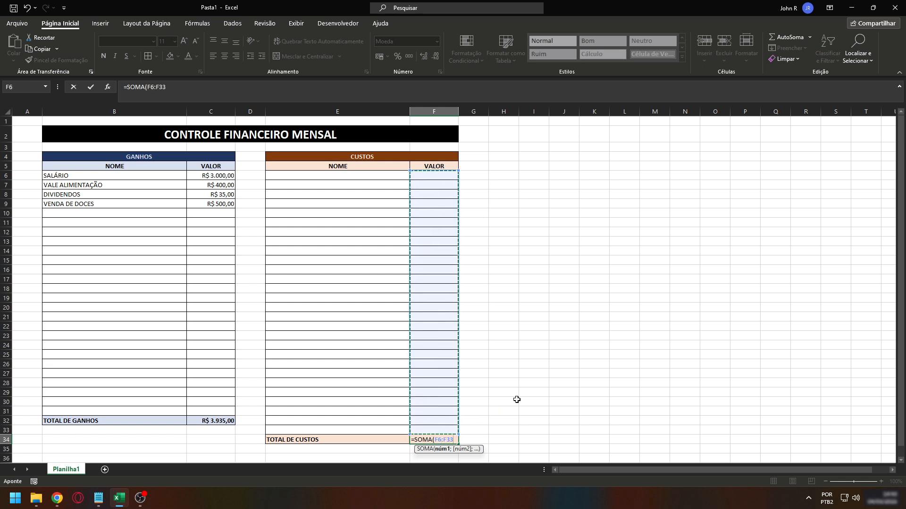
type(")")
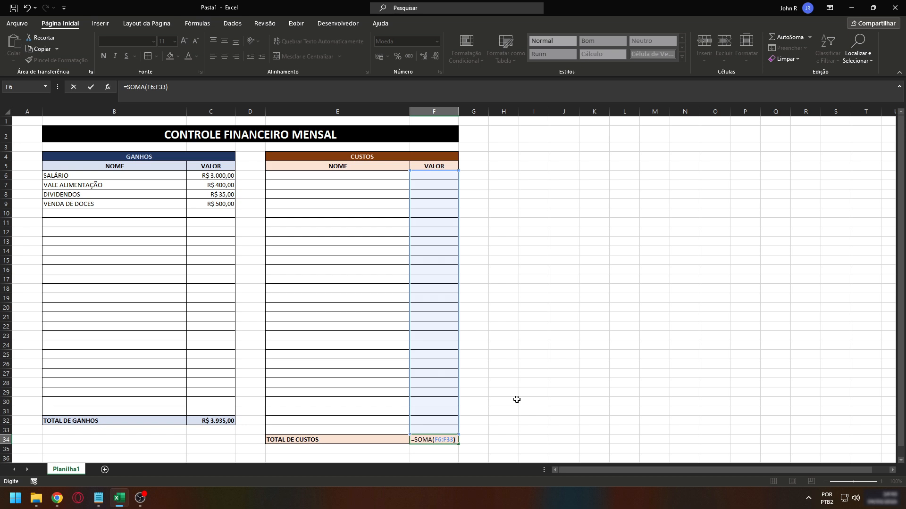
key("Return")
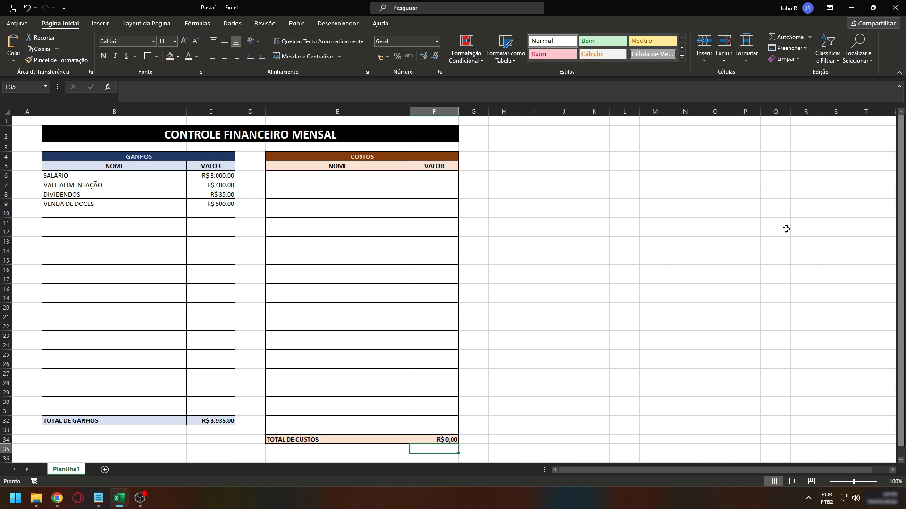
- Enter the first two cost entries in the CUSTOS table: APARTAMENTO 1000 in row 6 and CONDOMÍNIO 200 in row 7
left_click(332, 175)
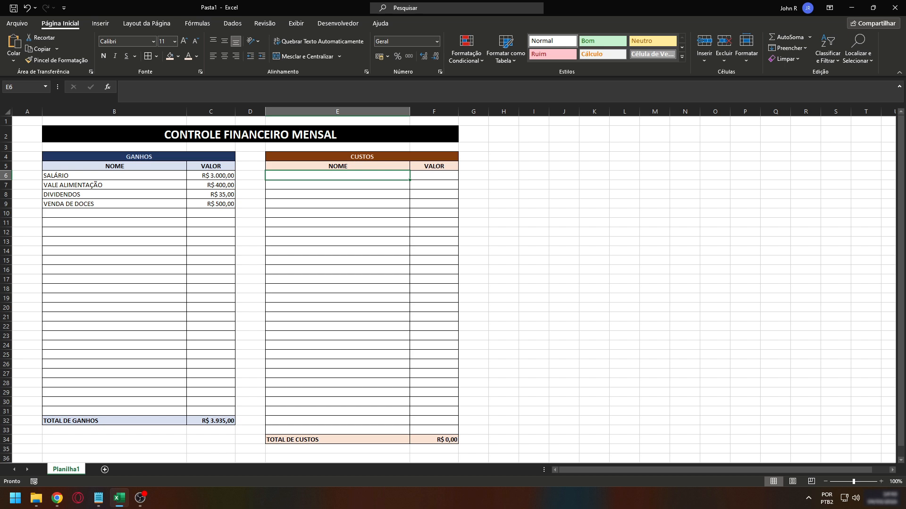
type("APARTAMENTO")
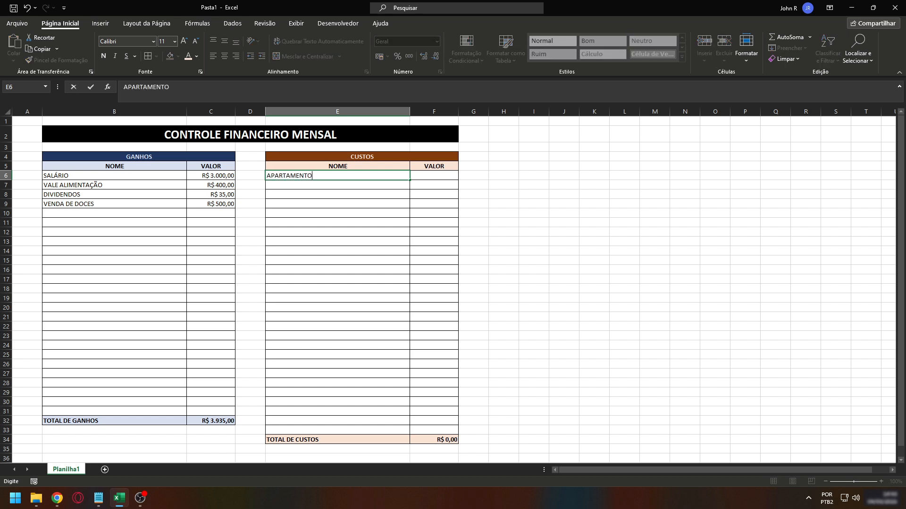
key("Tab")
type("1000")
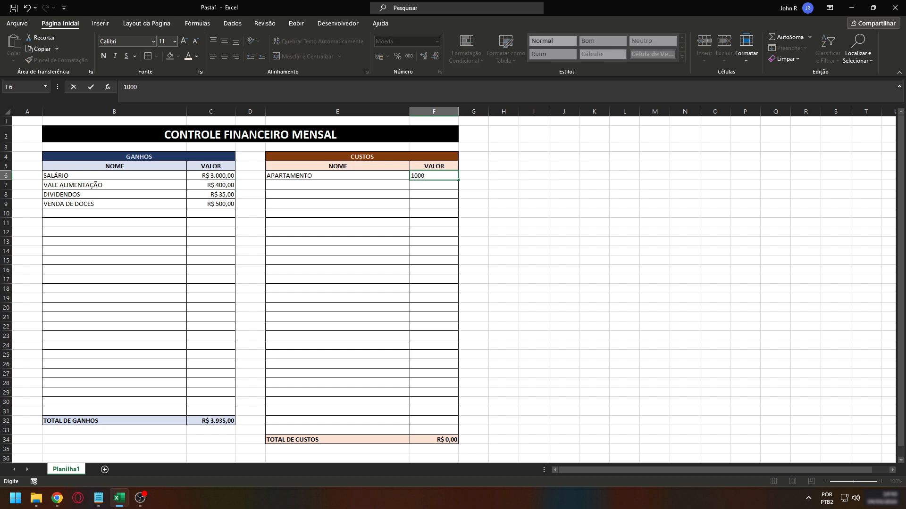
key("Return")
type("CONDOMÍNIO")
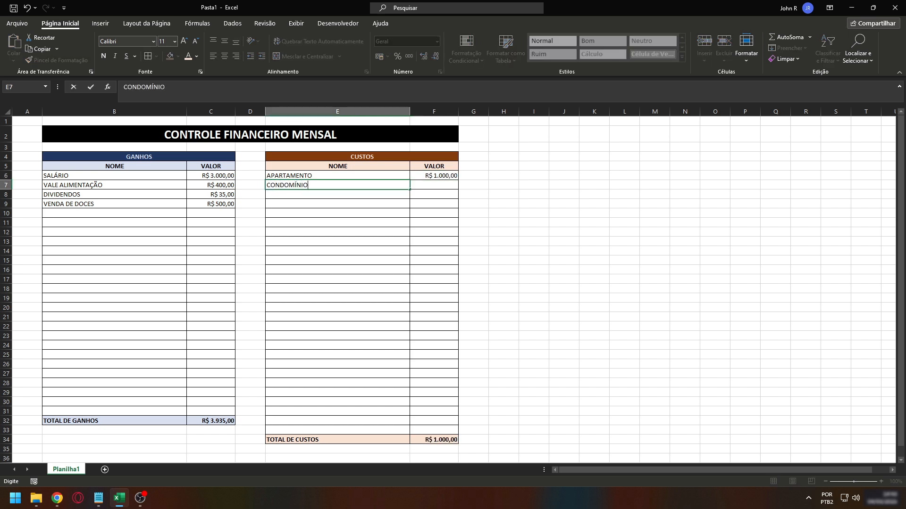
key("Tab")
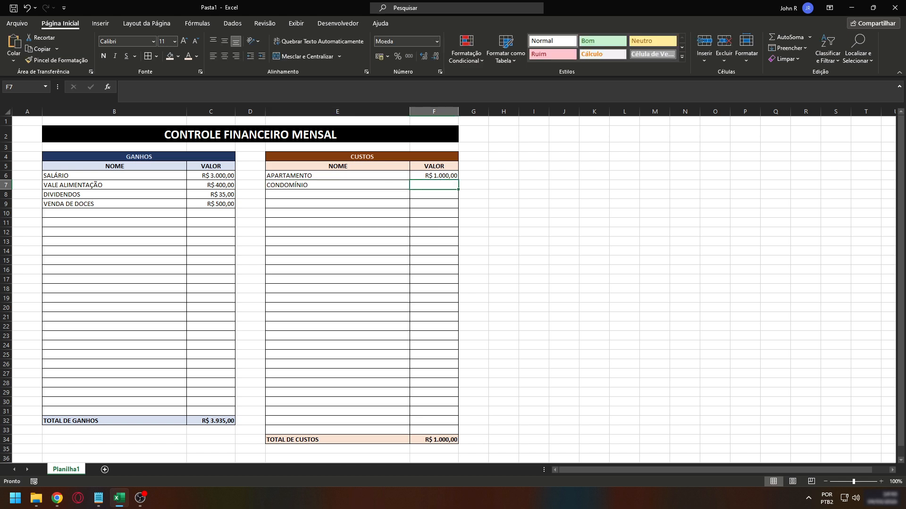
type("200")
key("Return")
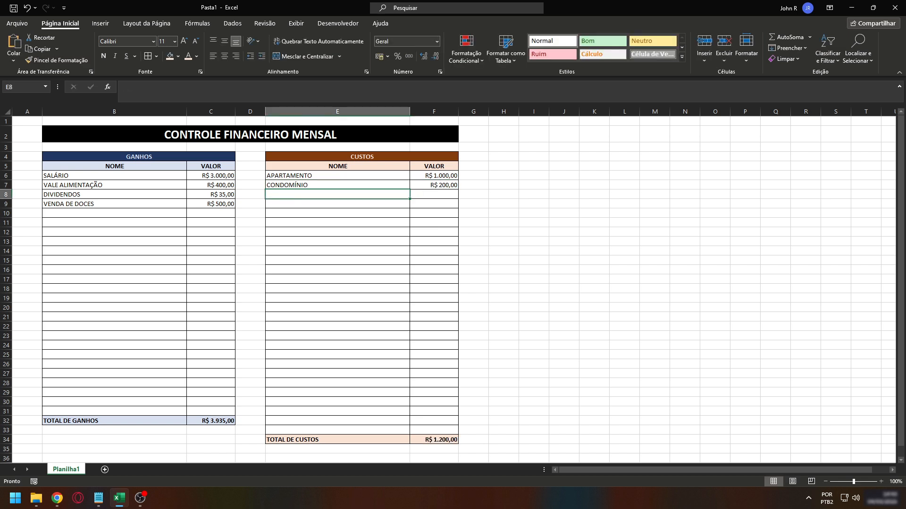
- Add the cost entries IPTU with 50 in row 8 and ÁGUA with 100 in row 9
type("IPTU")
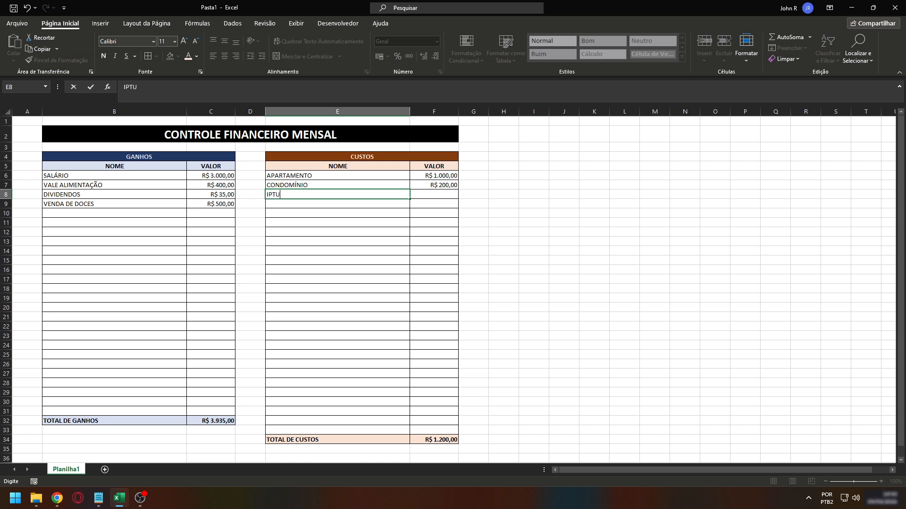
key("Tab")
type("50")
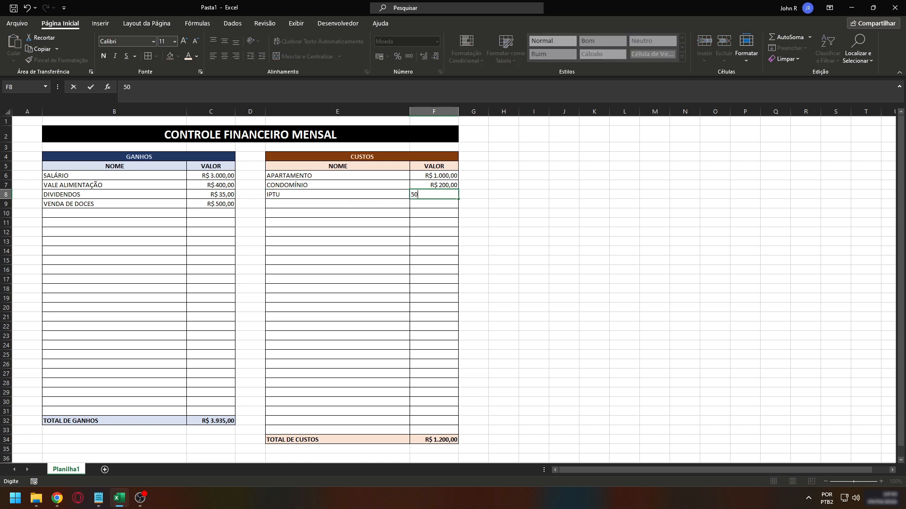
key("Return")
type("ÁGUA")
key("Tab")
type("100")
key("Return")
- Add the cost entry ELETRICIDADE with 150 in row 10 of the CUSTOS table
type("ELETRICIDADE")
key("Tab")
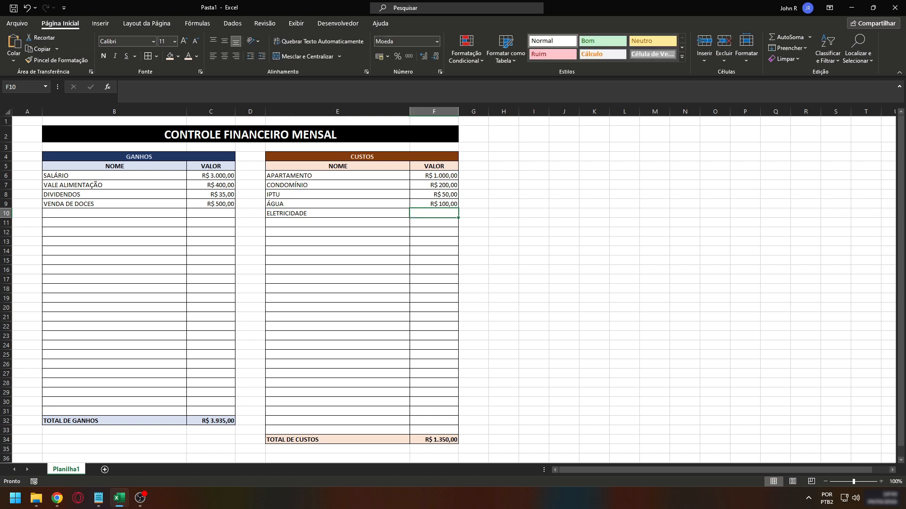
type("150")
key("Return")
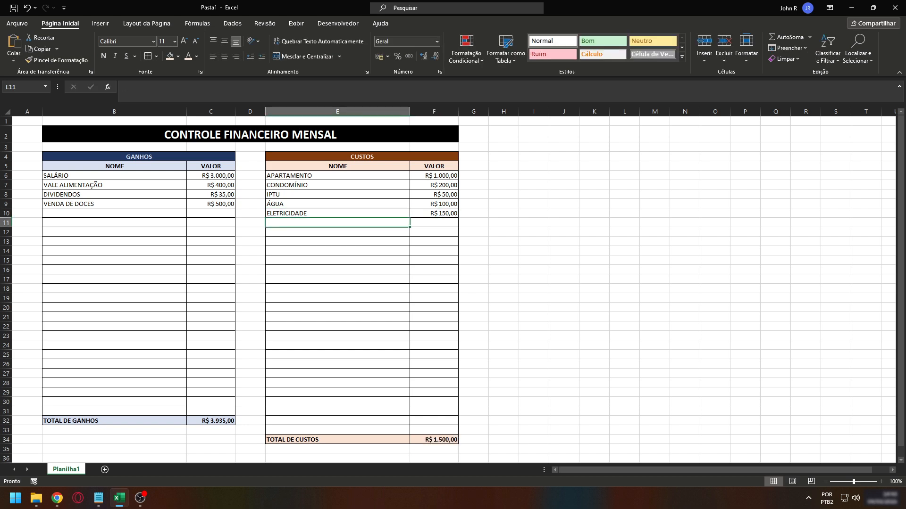
- Add the cost entries GÁS with 50 in row 11 and SUPERMERCADO with 400 in row 12 of the CUSTOS table
type("GÁS")
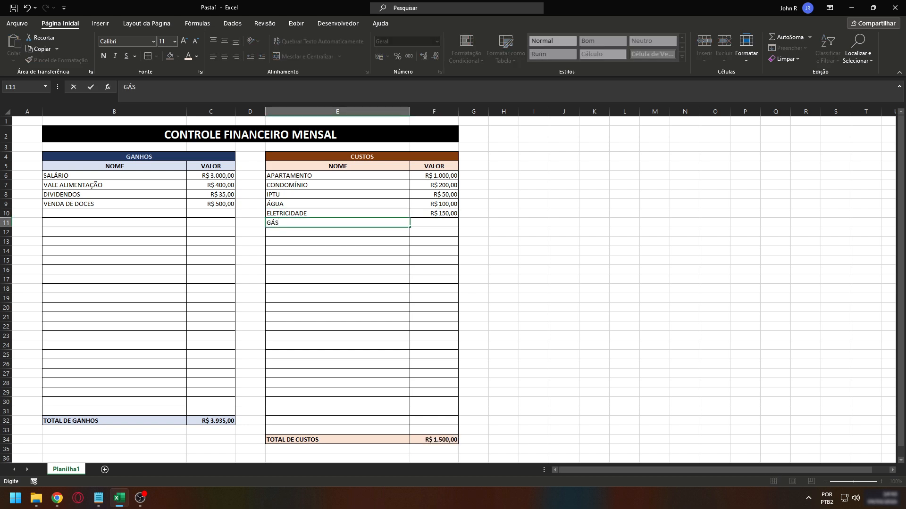
key("Tab")
type("50")
key("Return")
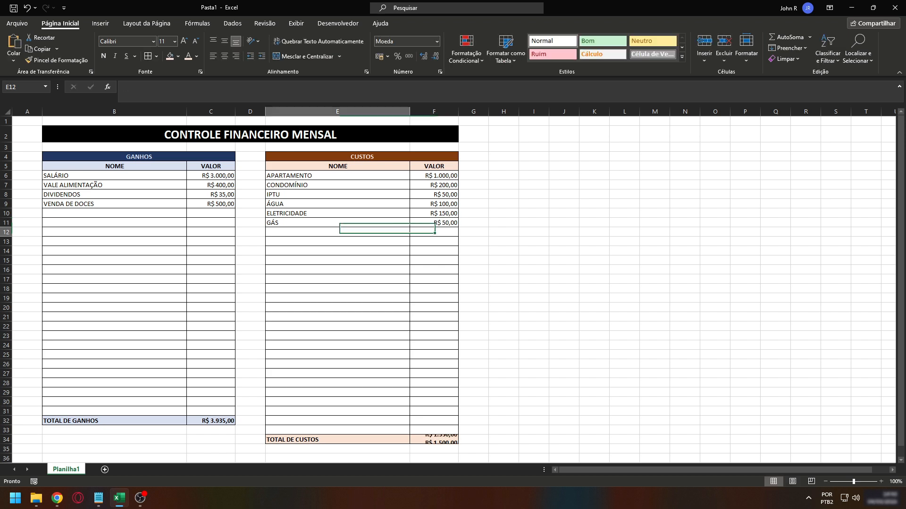
type("SUPERMERCADO")
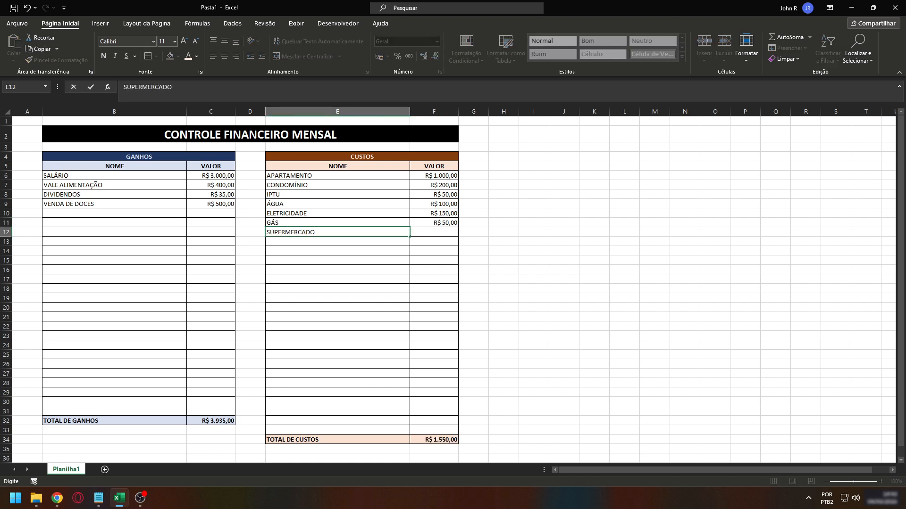
key("Tab")
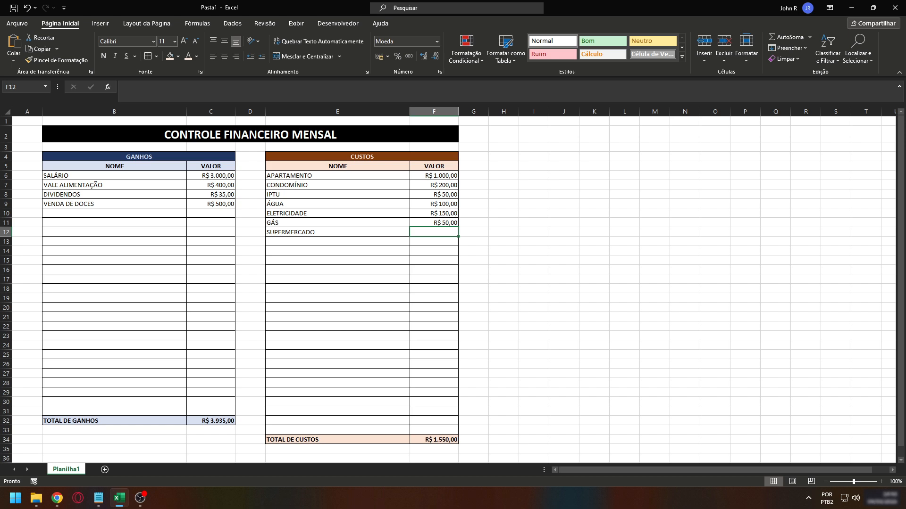
type("400")
key("Return")
- Add the cost entries FARMÁCIA with 50 in row 13 and TRANSPORTE with 500 in row 14
type("FARMÁCIA")
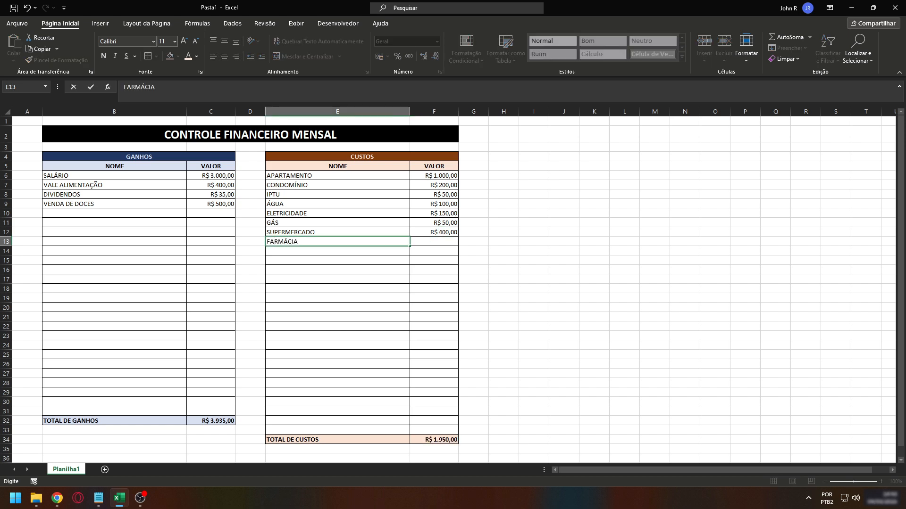
key("Tab")
type("50")
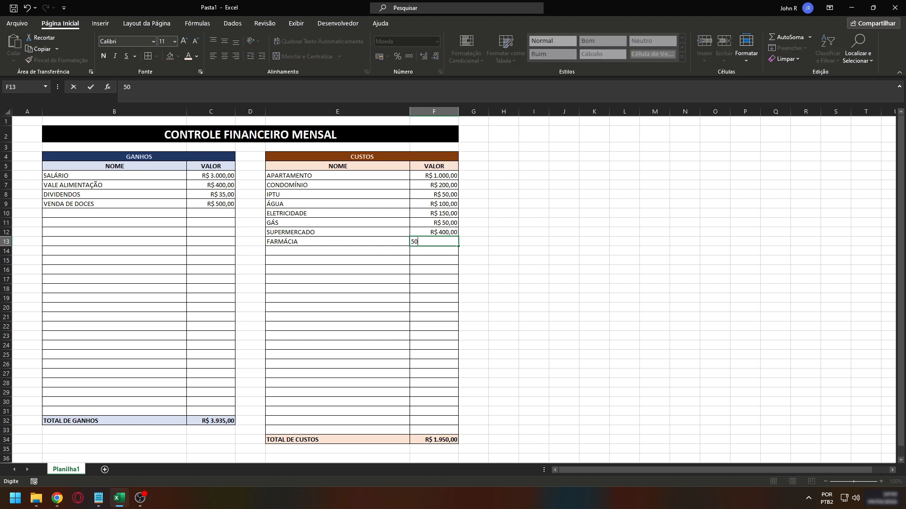
key("Return")
type("TRAN")
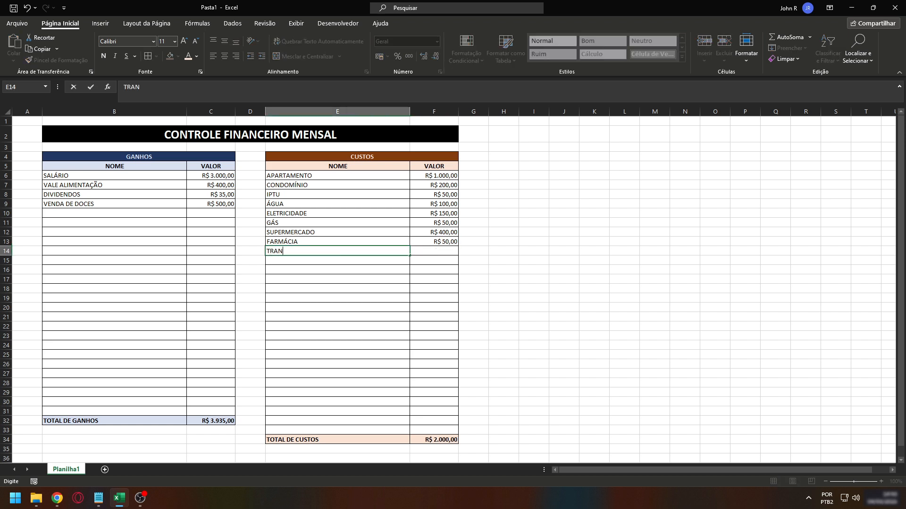
type("SPORTE")
key("Tab")
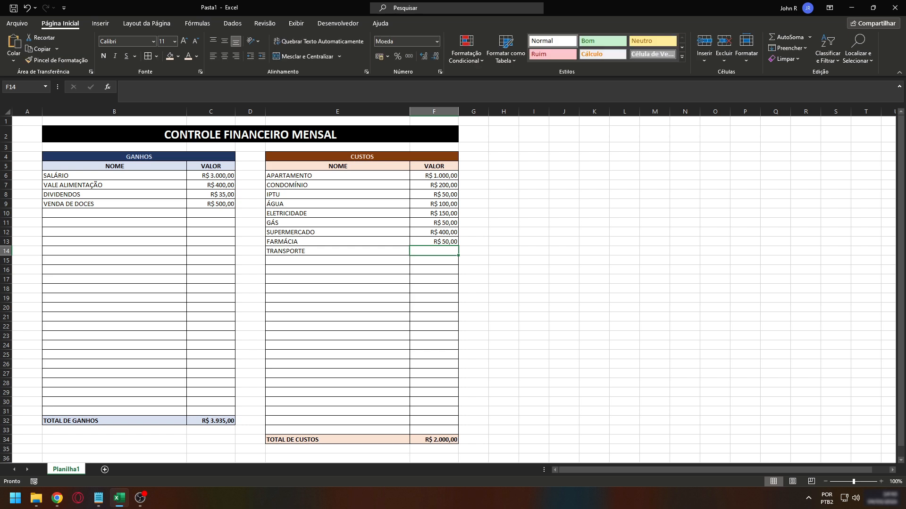
type("500")
key("Return")
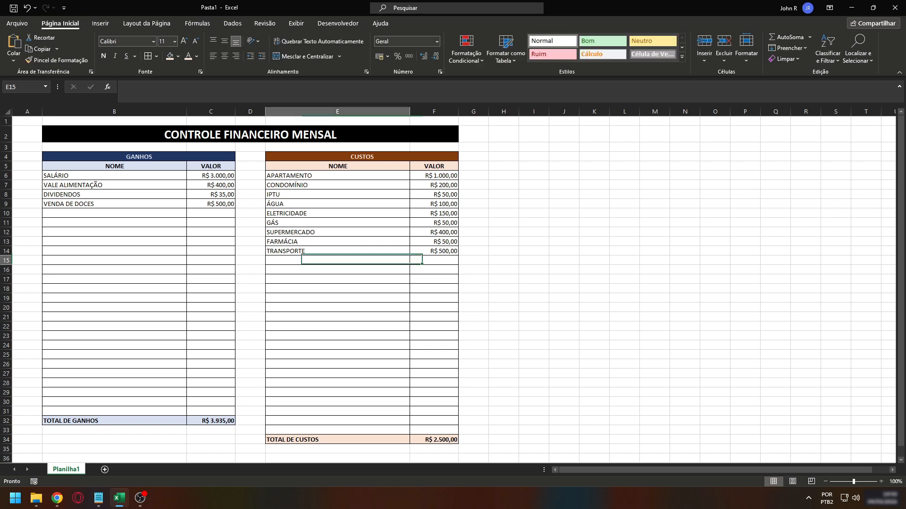
- Add the cost entries INTERNET with 100 in row 15 and NETFLIX with 40 in row 16
type("INTERNET")
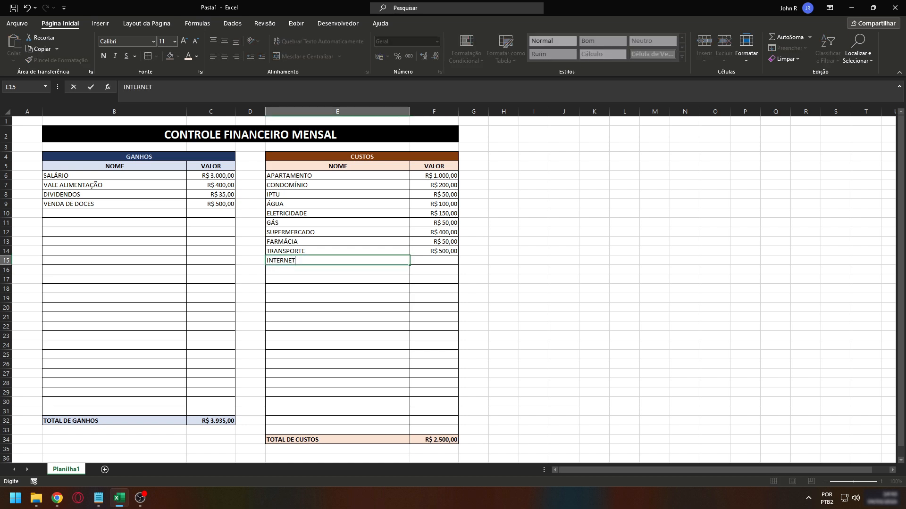
key("Tab")
type("100")
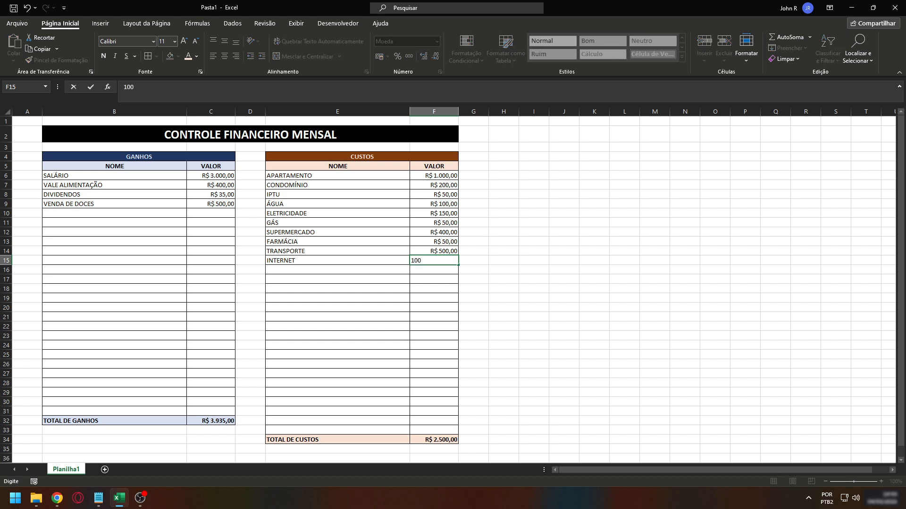
key("Return")
type("NETFLIX")
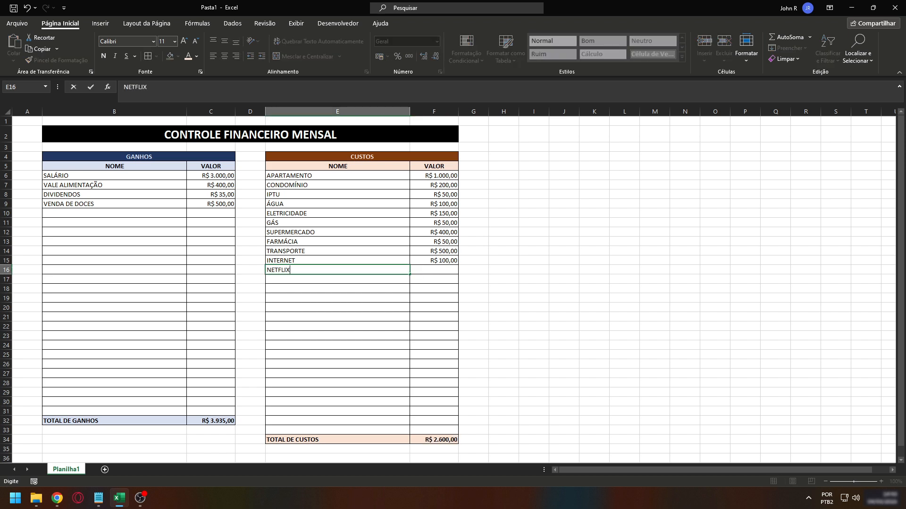
key("Tab")
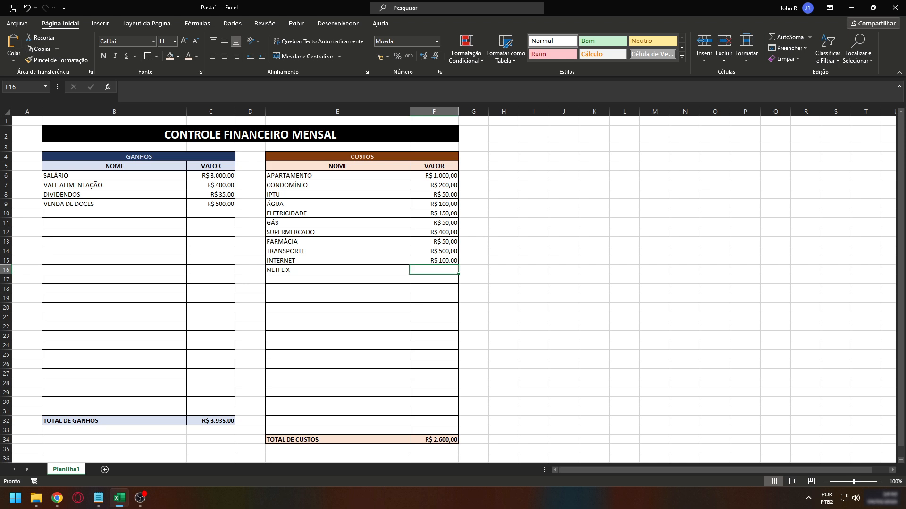
type("40")
key("Return")
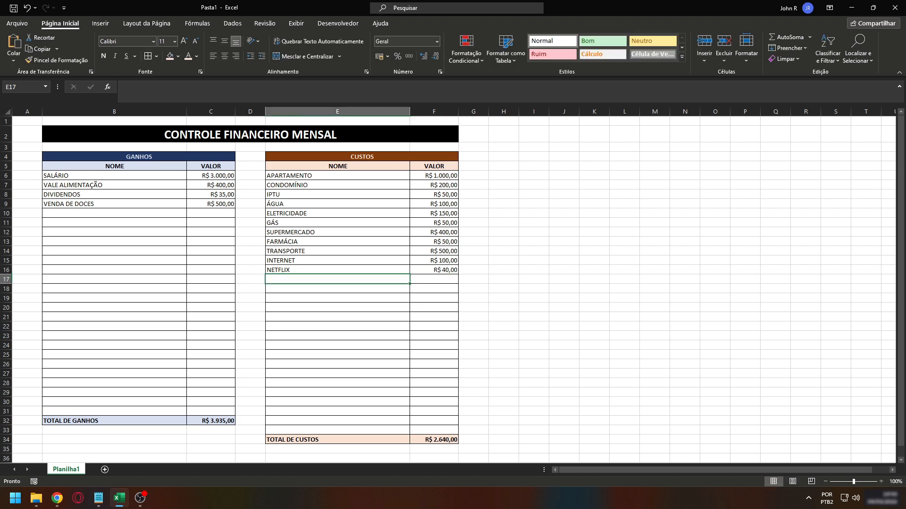
- Add the cost entries CABELEIREIRO with 50 in row 17 and MANICURE with 50 in row 18
type("CABELEIREIRO")
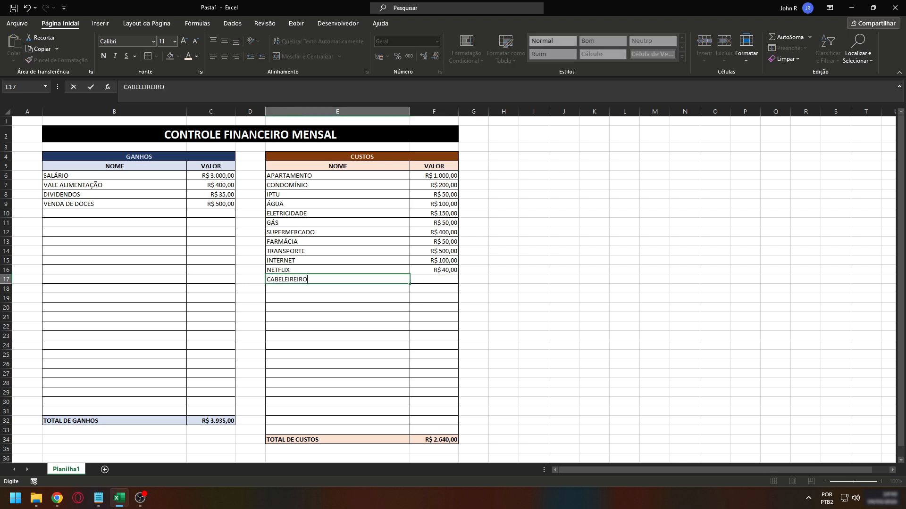
key("Tab")
type("50")
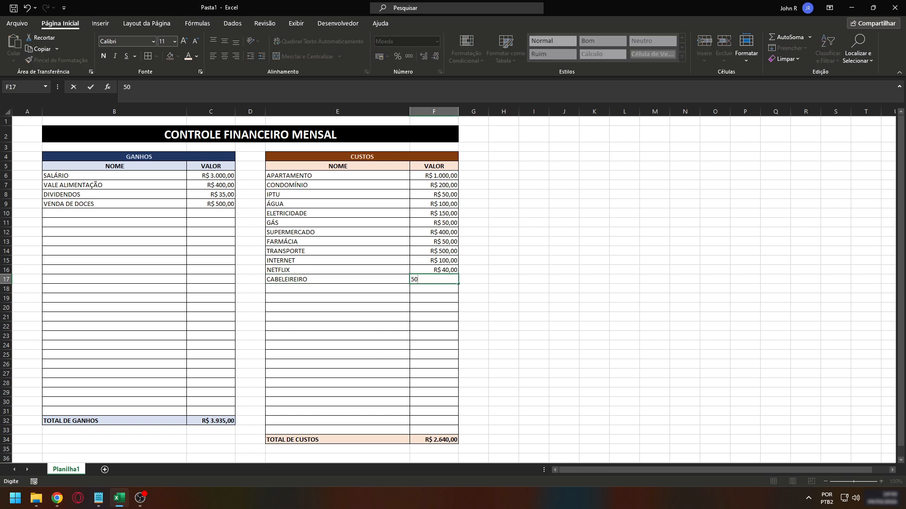
key("Return")
type("MANICURE")
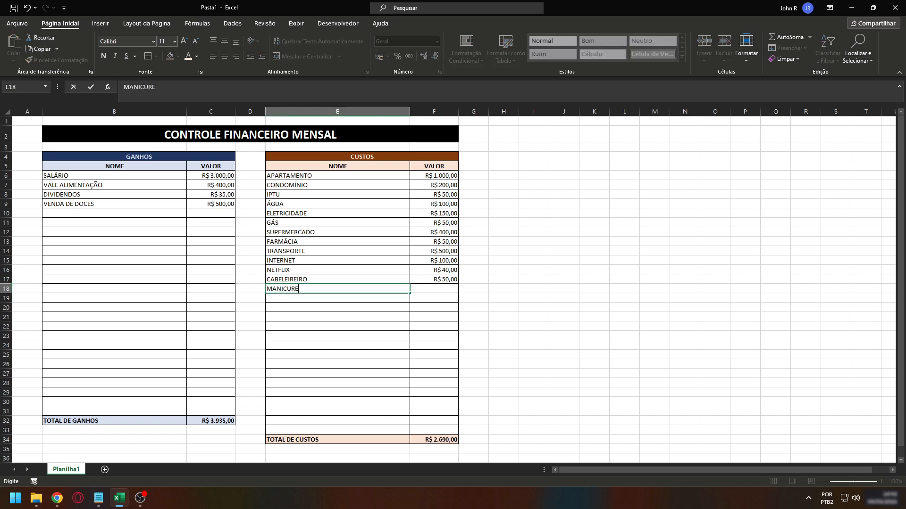
key("Tab")
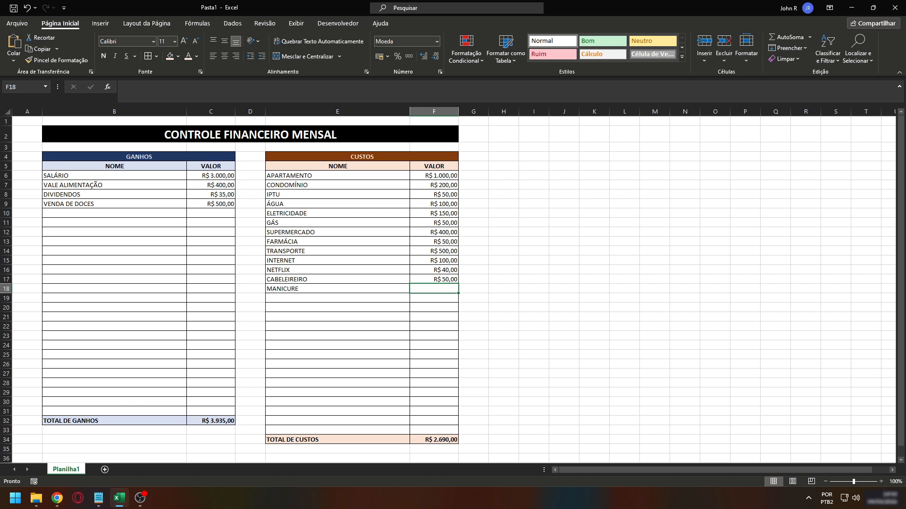
type("50")
key("Return")
- Add the cost entries PLANO DE TELEFONE with 50 in row 19 and INVESTIMENTOS with 300 in row 20
type("PL")
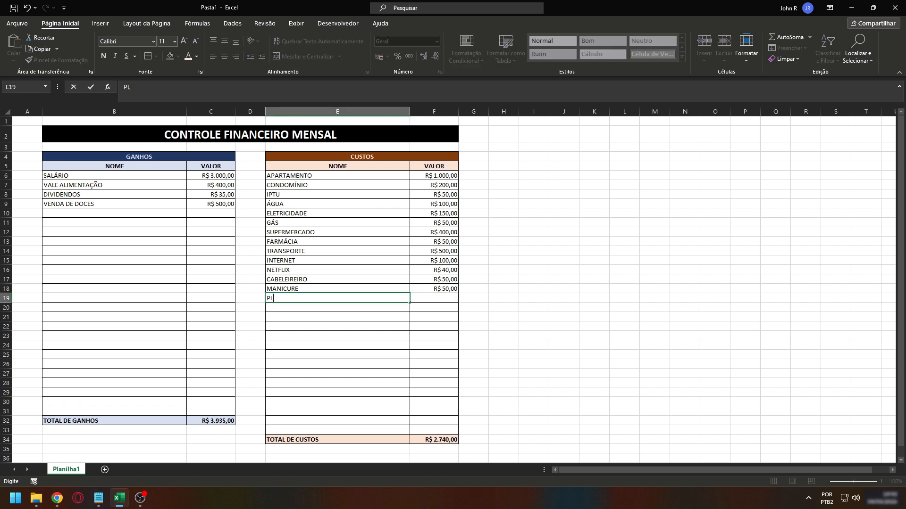
type("ANO DE TELEFONE")
key("Tab")
type("50")
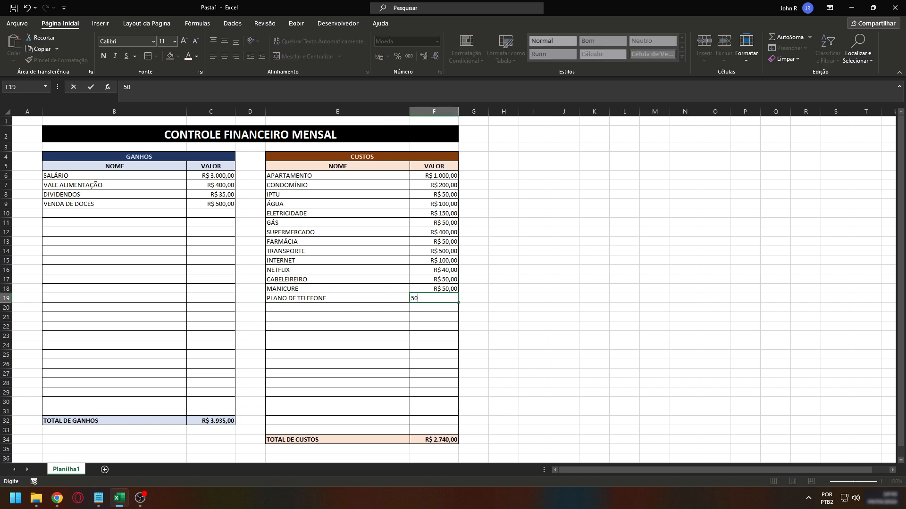
key("Return")
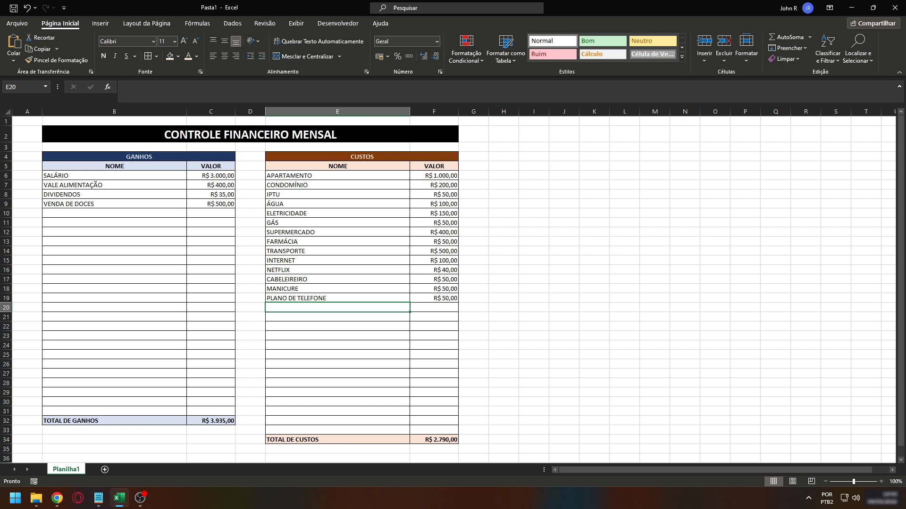
type("INVESTIMENTOS")
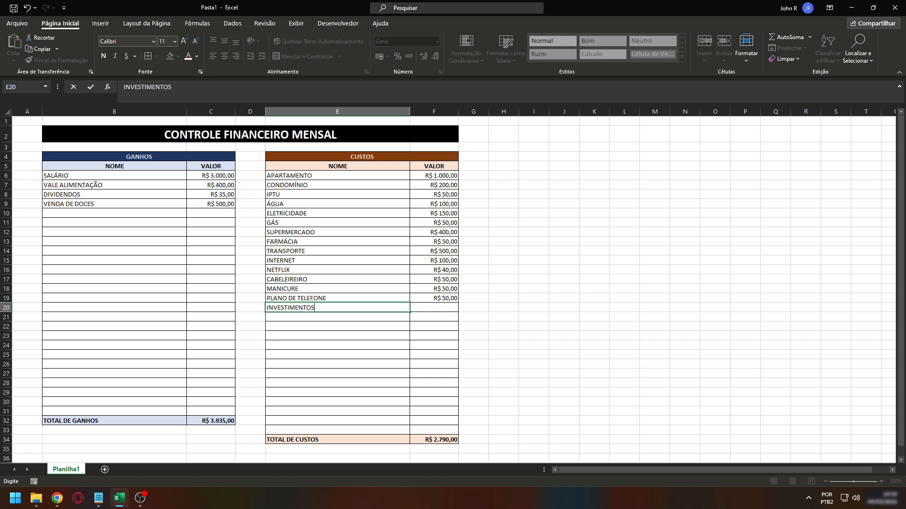
key("Tab")
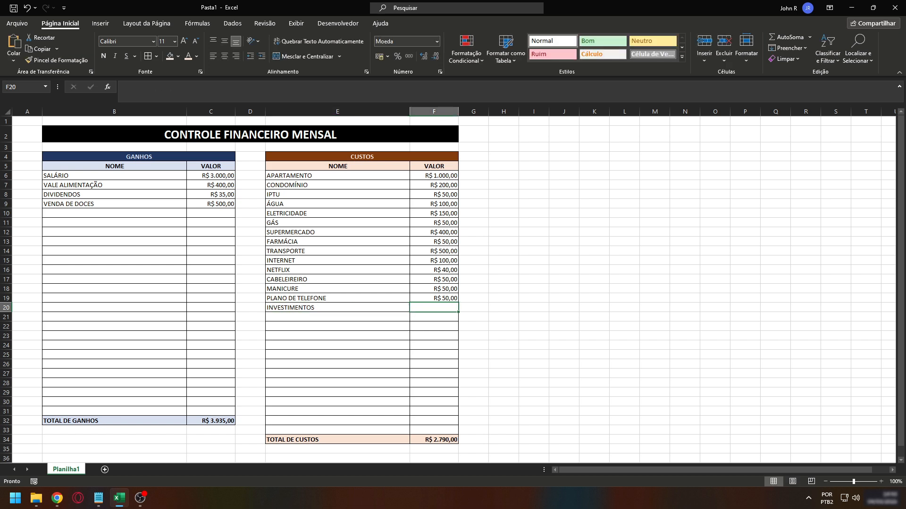
type("300")
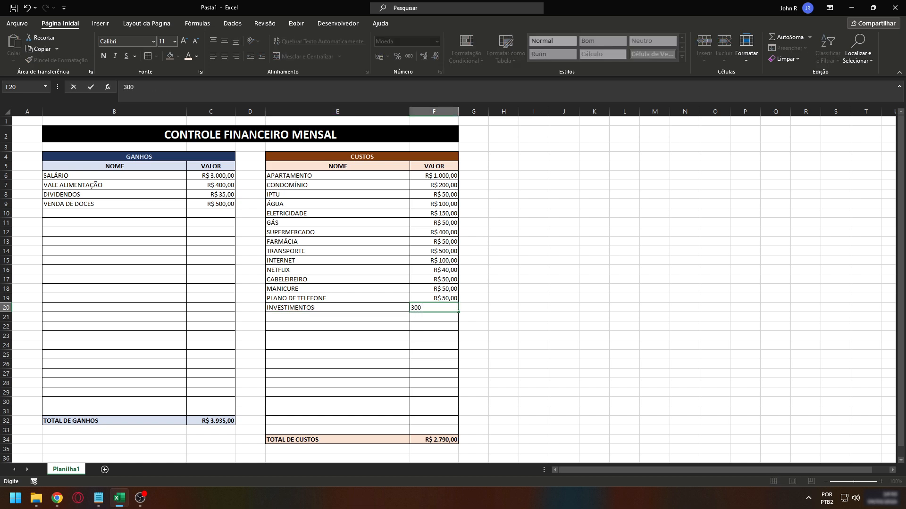
key("Return")
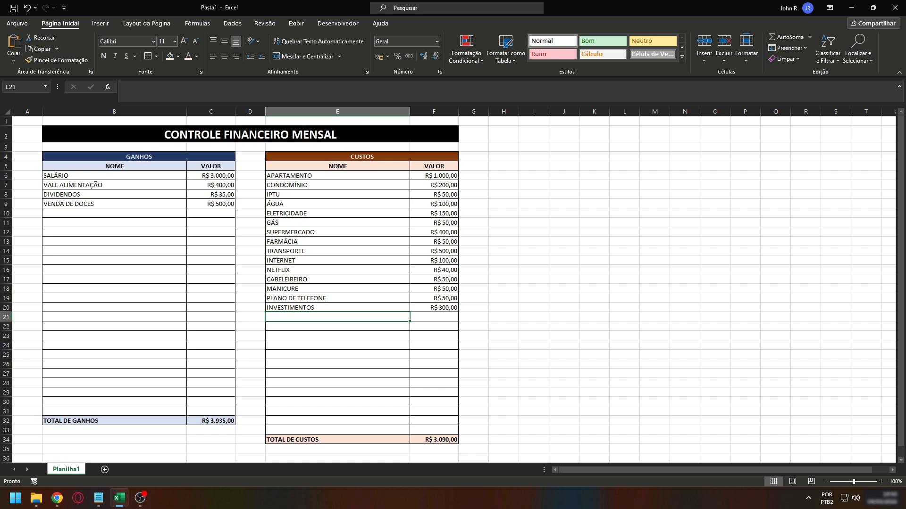
- Add the cost entry AMAZON PRIME with 20 in row 21 of the CUSTOS table
type("AMAZON PRIME")
key("Tab")
type("20")
key("Return")
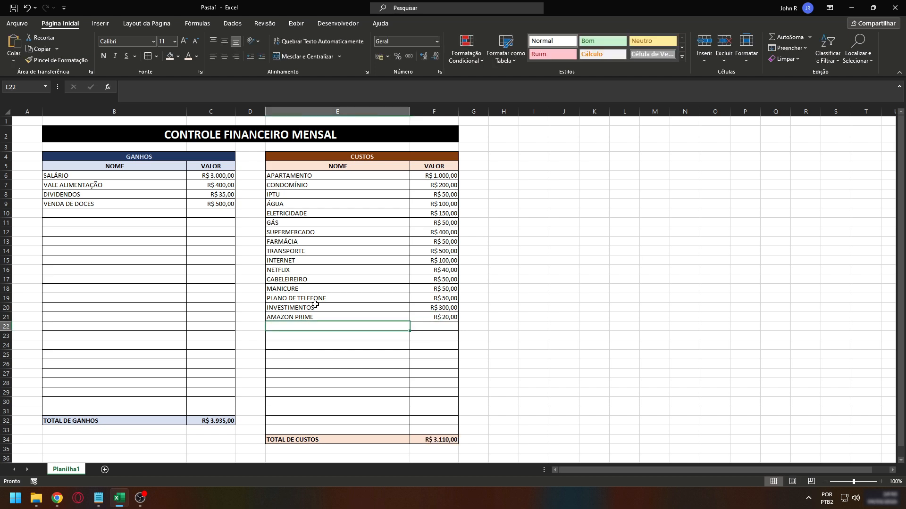
- Enter the label QUANTIDADE QUE SOBRA PRA VOCÊ in cell B34, below the total of the GANHOS table
left_click(75, 439)
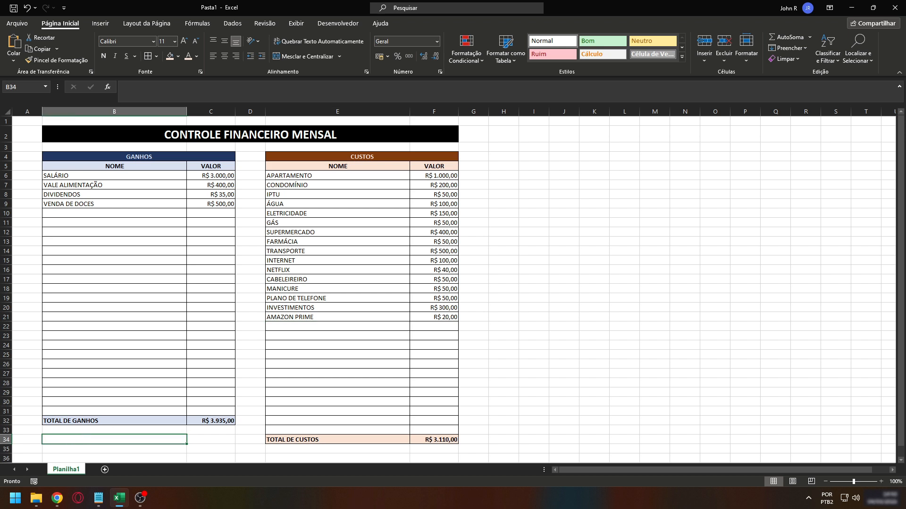
type("QUANT")
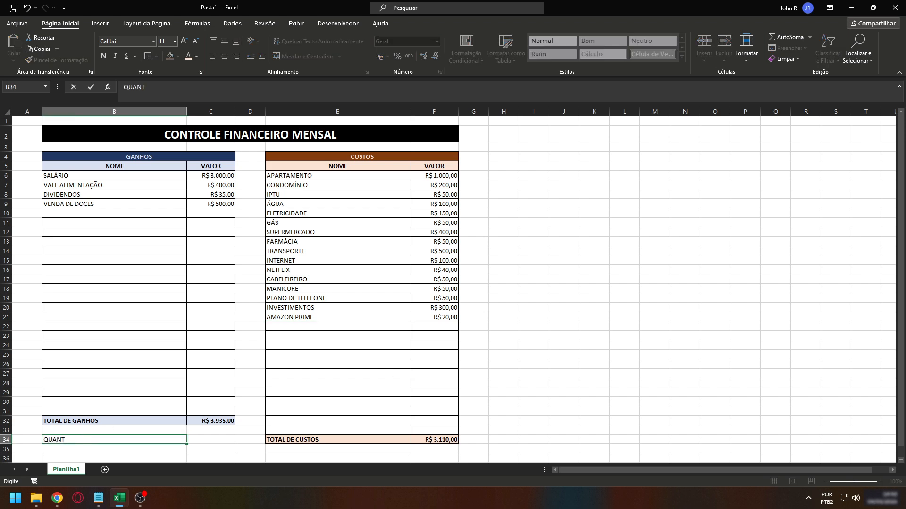
type("IDADE QUE SOBRA PRA VOCÊ")
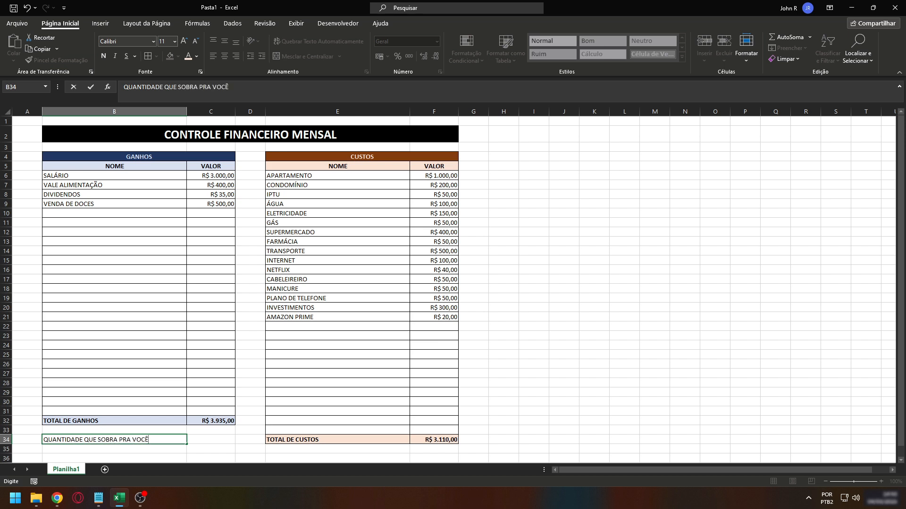
key("Tab")
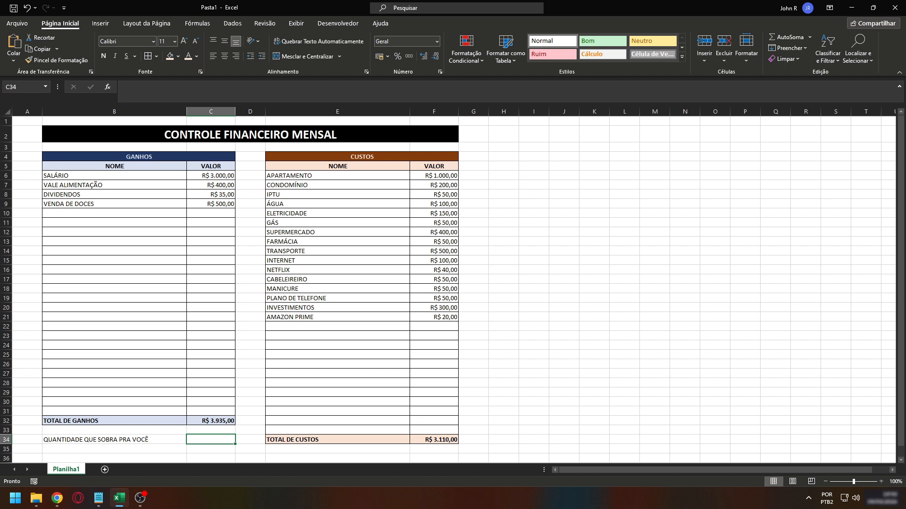
- Calculate the leftover amount in C34 by subtracting total costs from total income with the formula =C32-F34
type("=")
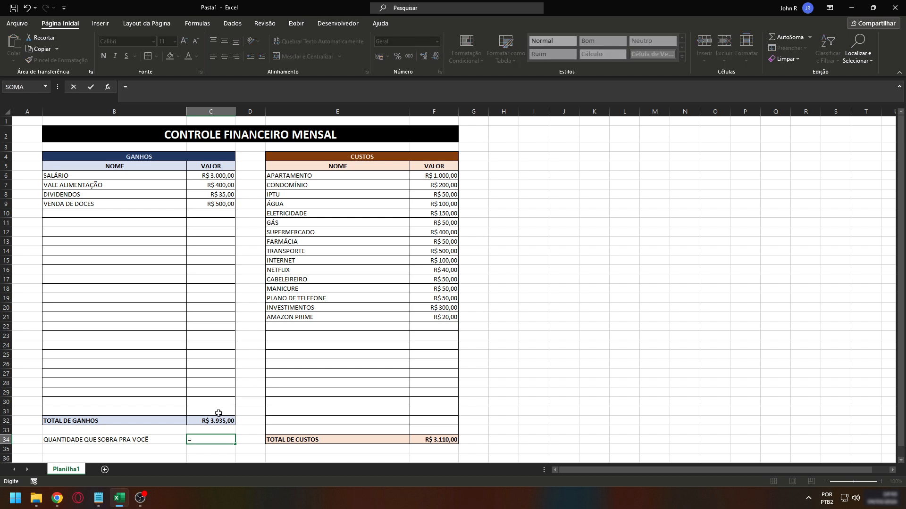
left_click(210, 421)
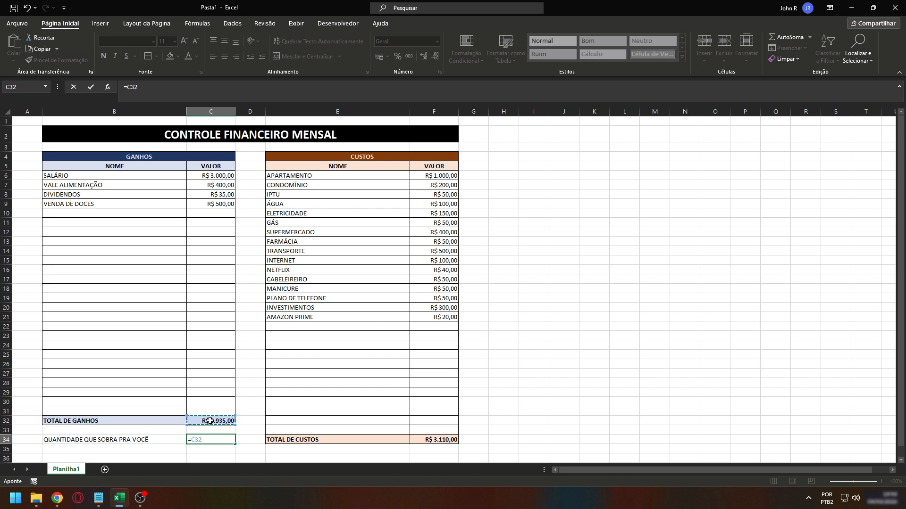
type("-")
left_click(446, 440)
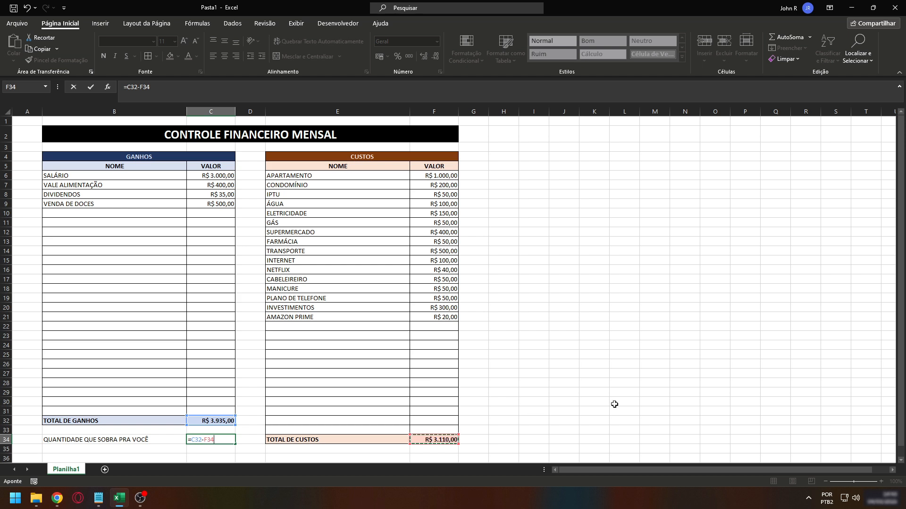
key("Return")
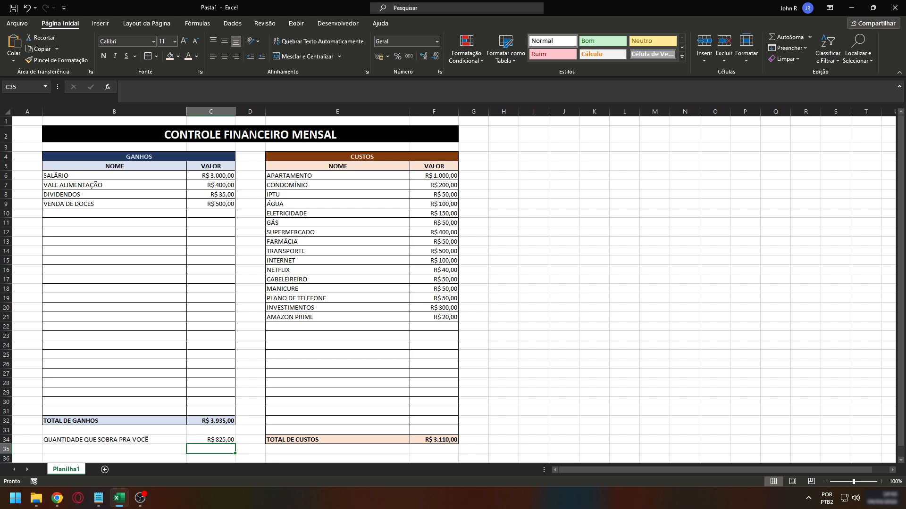
- Format the QUANTIDADE QUE SOBRA PRA VOCÊ row, B34:C34, with a standard yellow fill and bold text
left_click_drag(113, 439, 205, 440)
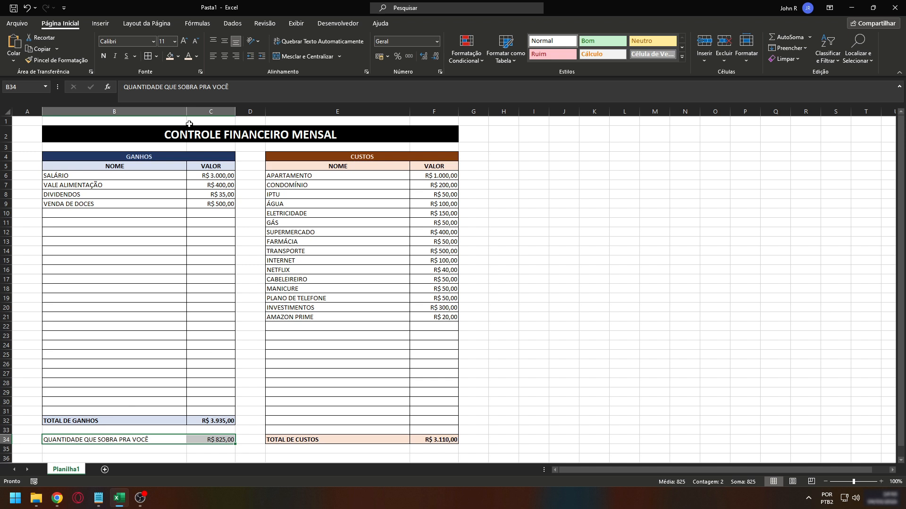
left_click(178, 56)
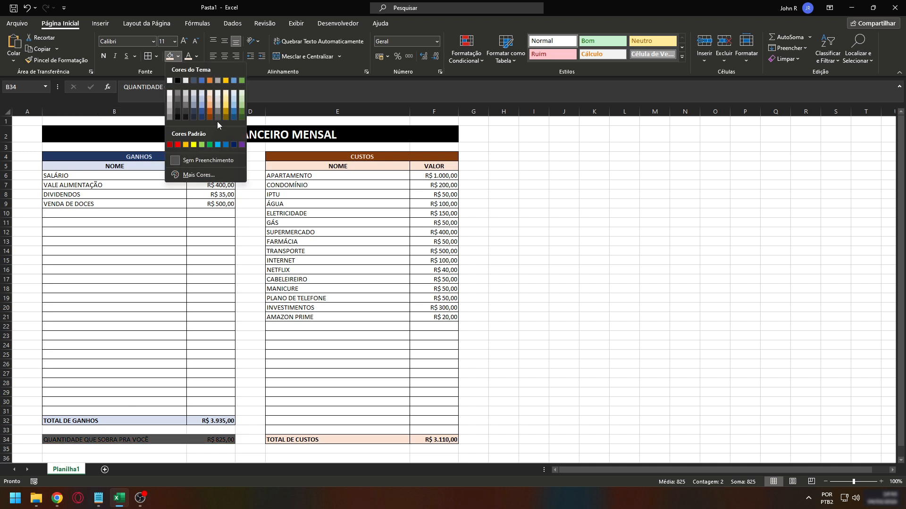
left_click(194, 145)
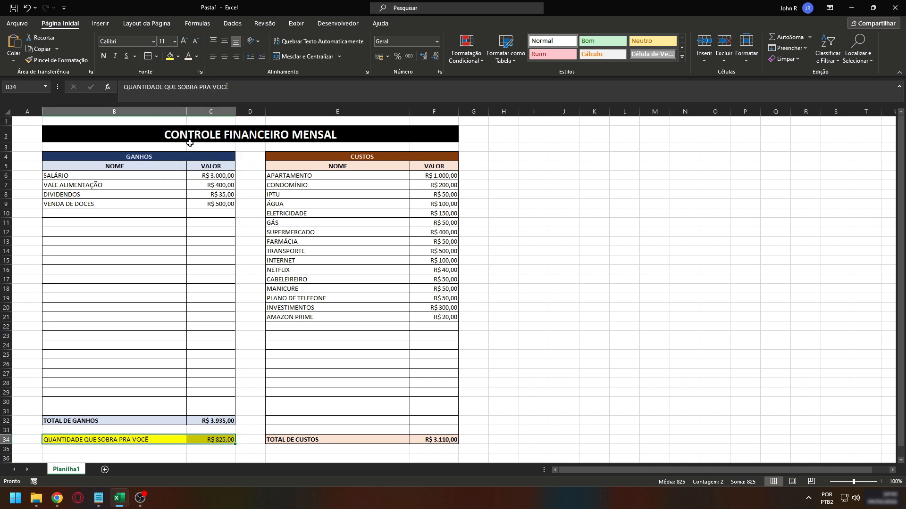
left_click(102, 56)
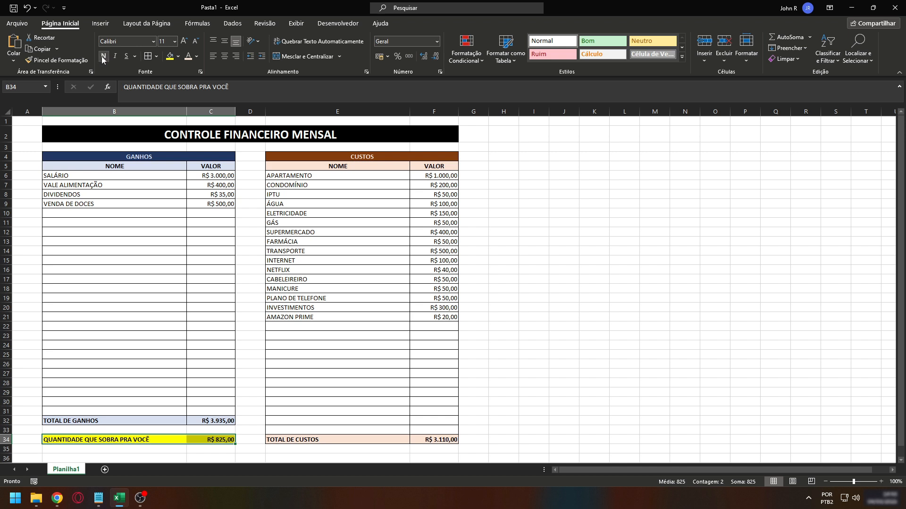
left_click(549, 318)
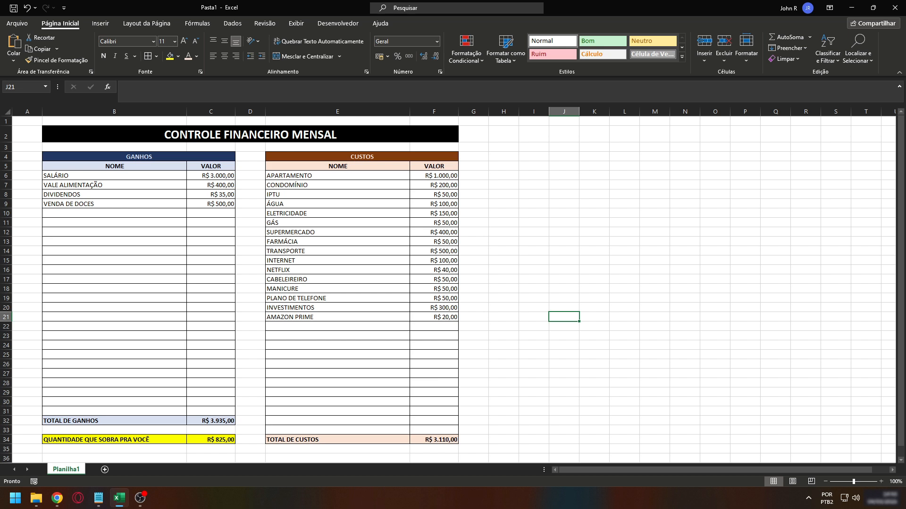
- Hide the worksheet's gridlines
left_click(297, 23)
left_click(160, 57)
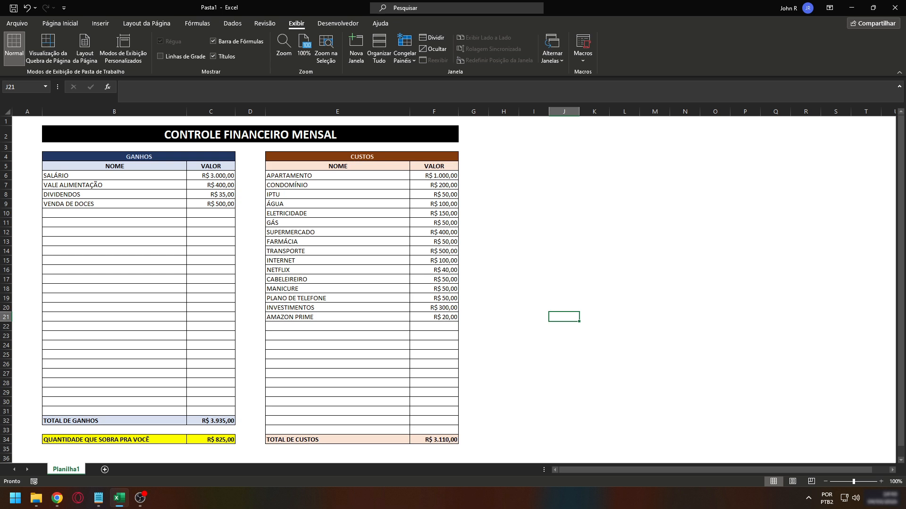
- Calculate the average of the GANHOS values in cell C33 with the formula =MÉDIA(C6:C31)
left_click(203, 430)
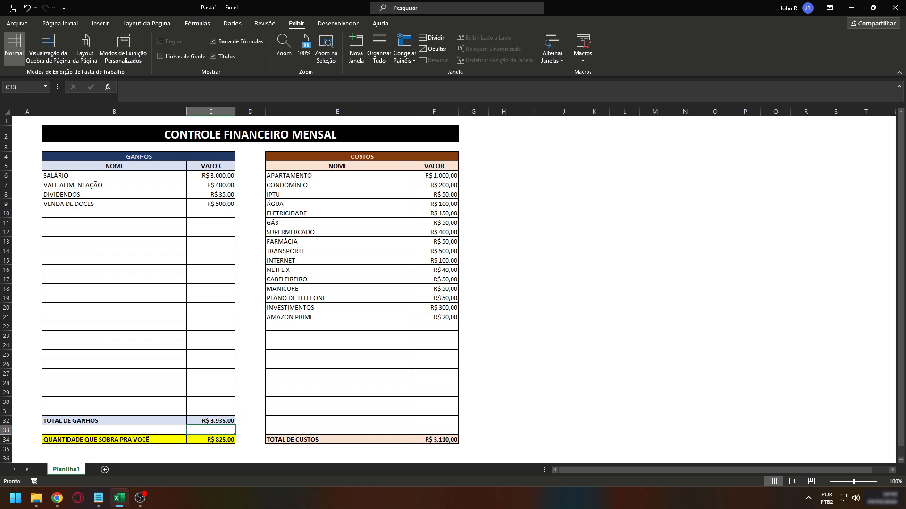
type("=MÉ")
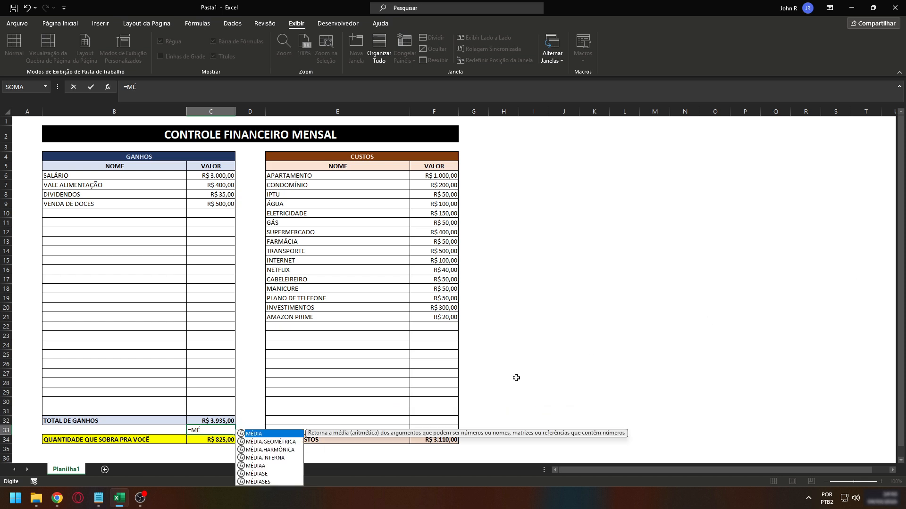
double_click(265, 433)
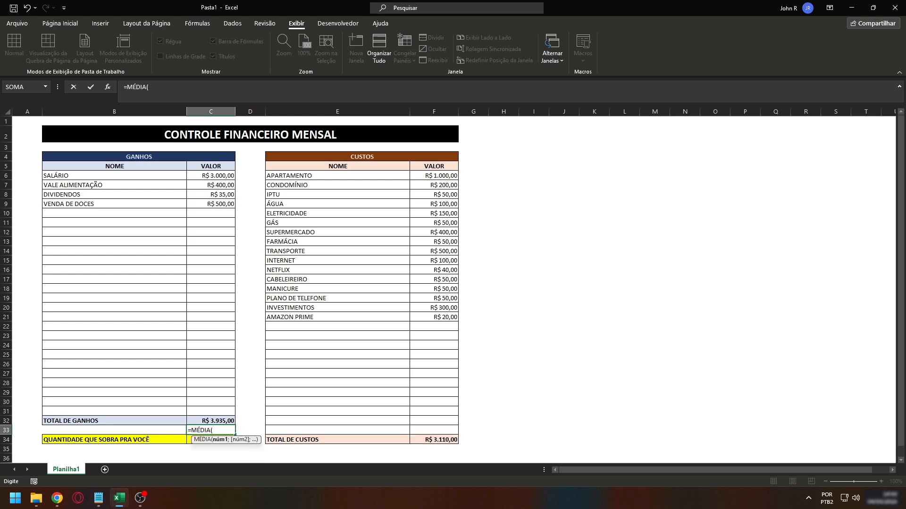
left_click_drag(207, 176, 201, 411)
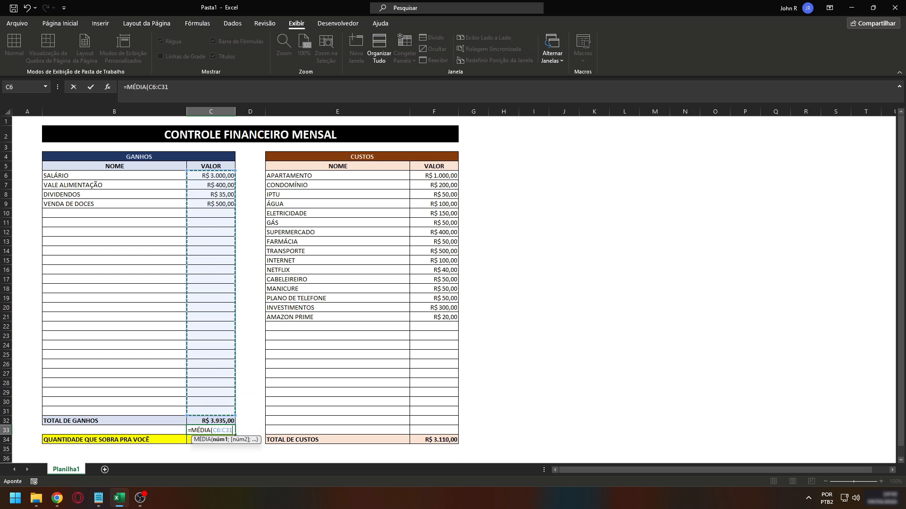
type(")")
key("Return")
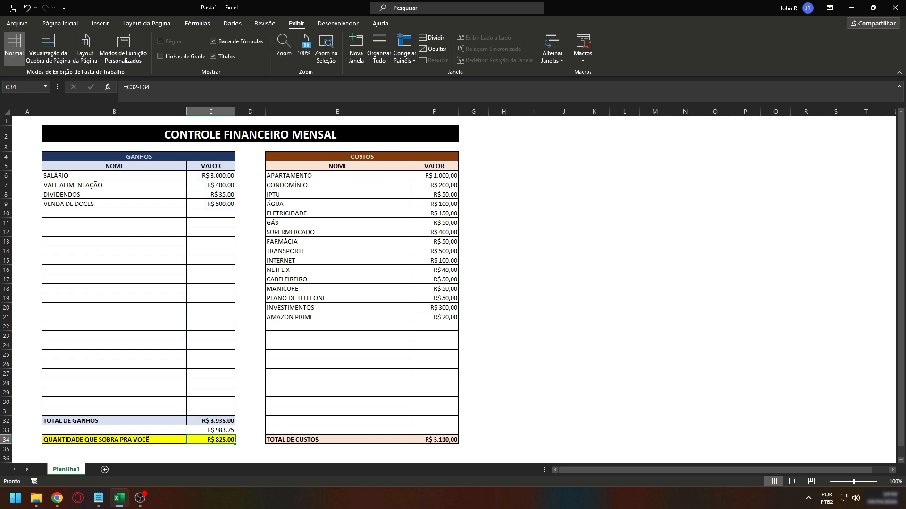
- Calculate the average of the CUSTOS values from F6 to F33 in cell F35 with the MÉDIA function
left_click(426, 450)
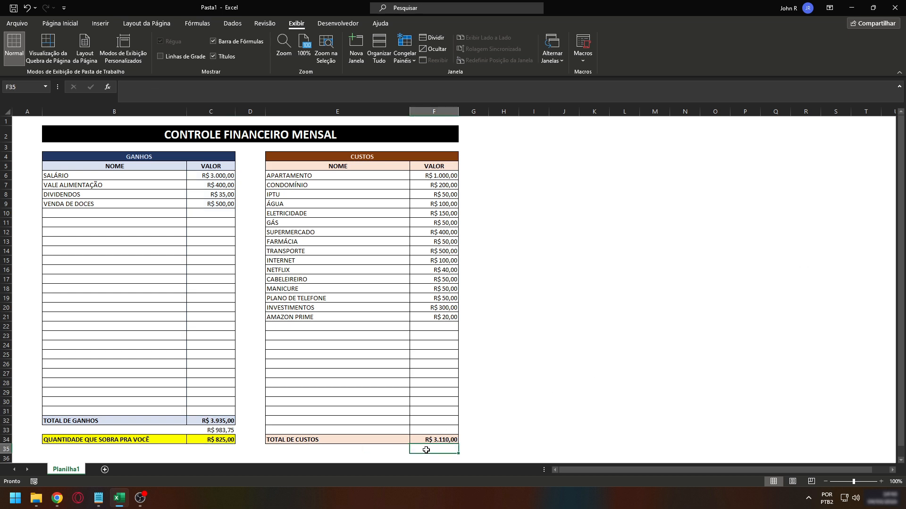
type("=MÉDIA")
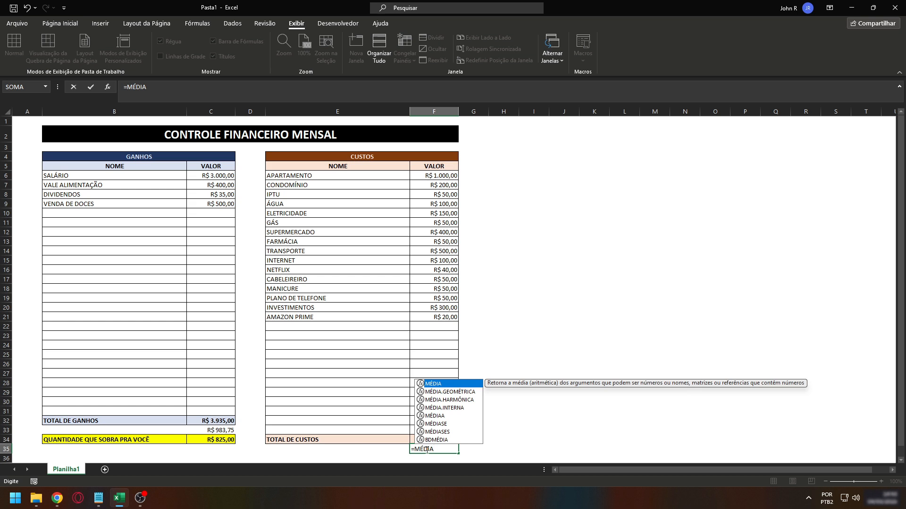
double_click(444, 383)
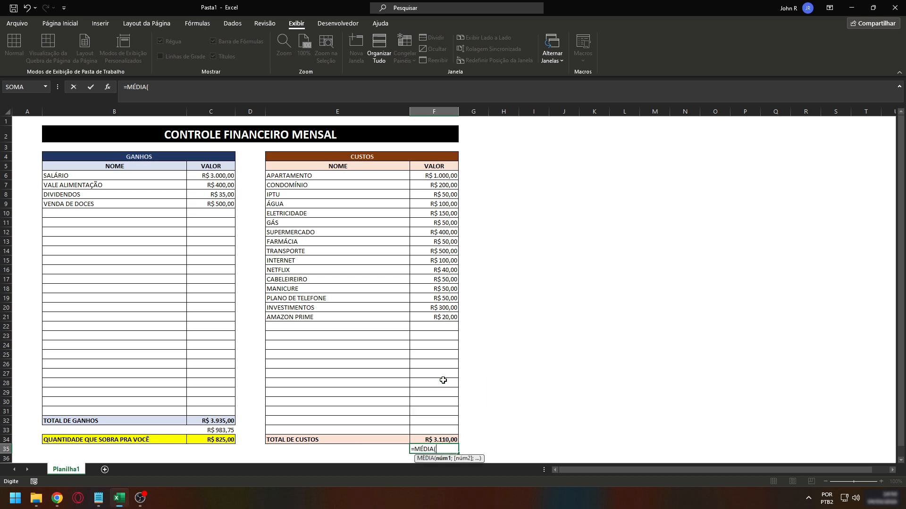
left_click_drag(428, 180, 433, 430)
key("Return")
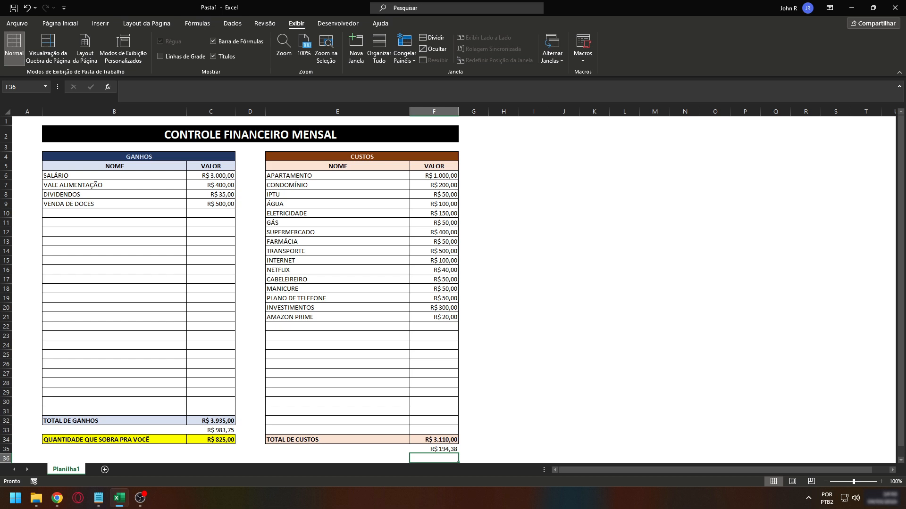
- Undo the two average formulas in cells F35 and C33
key("ctrl+z")
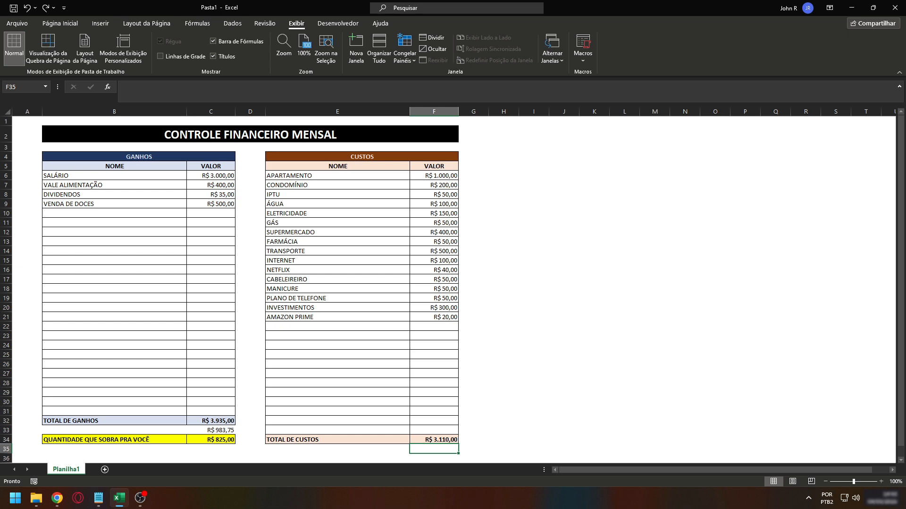
key("ctrl+z")
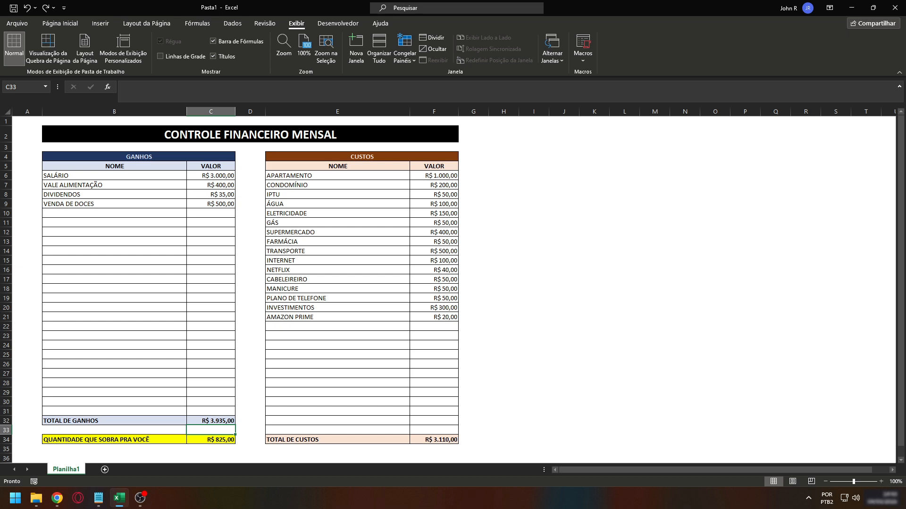
key("alt+Tab")
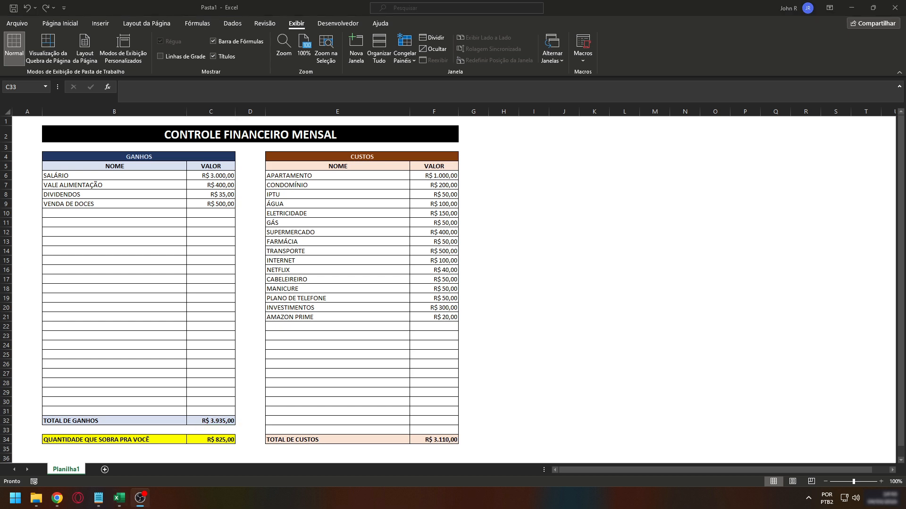